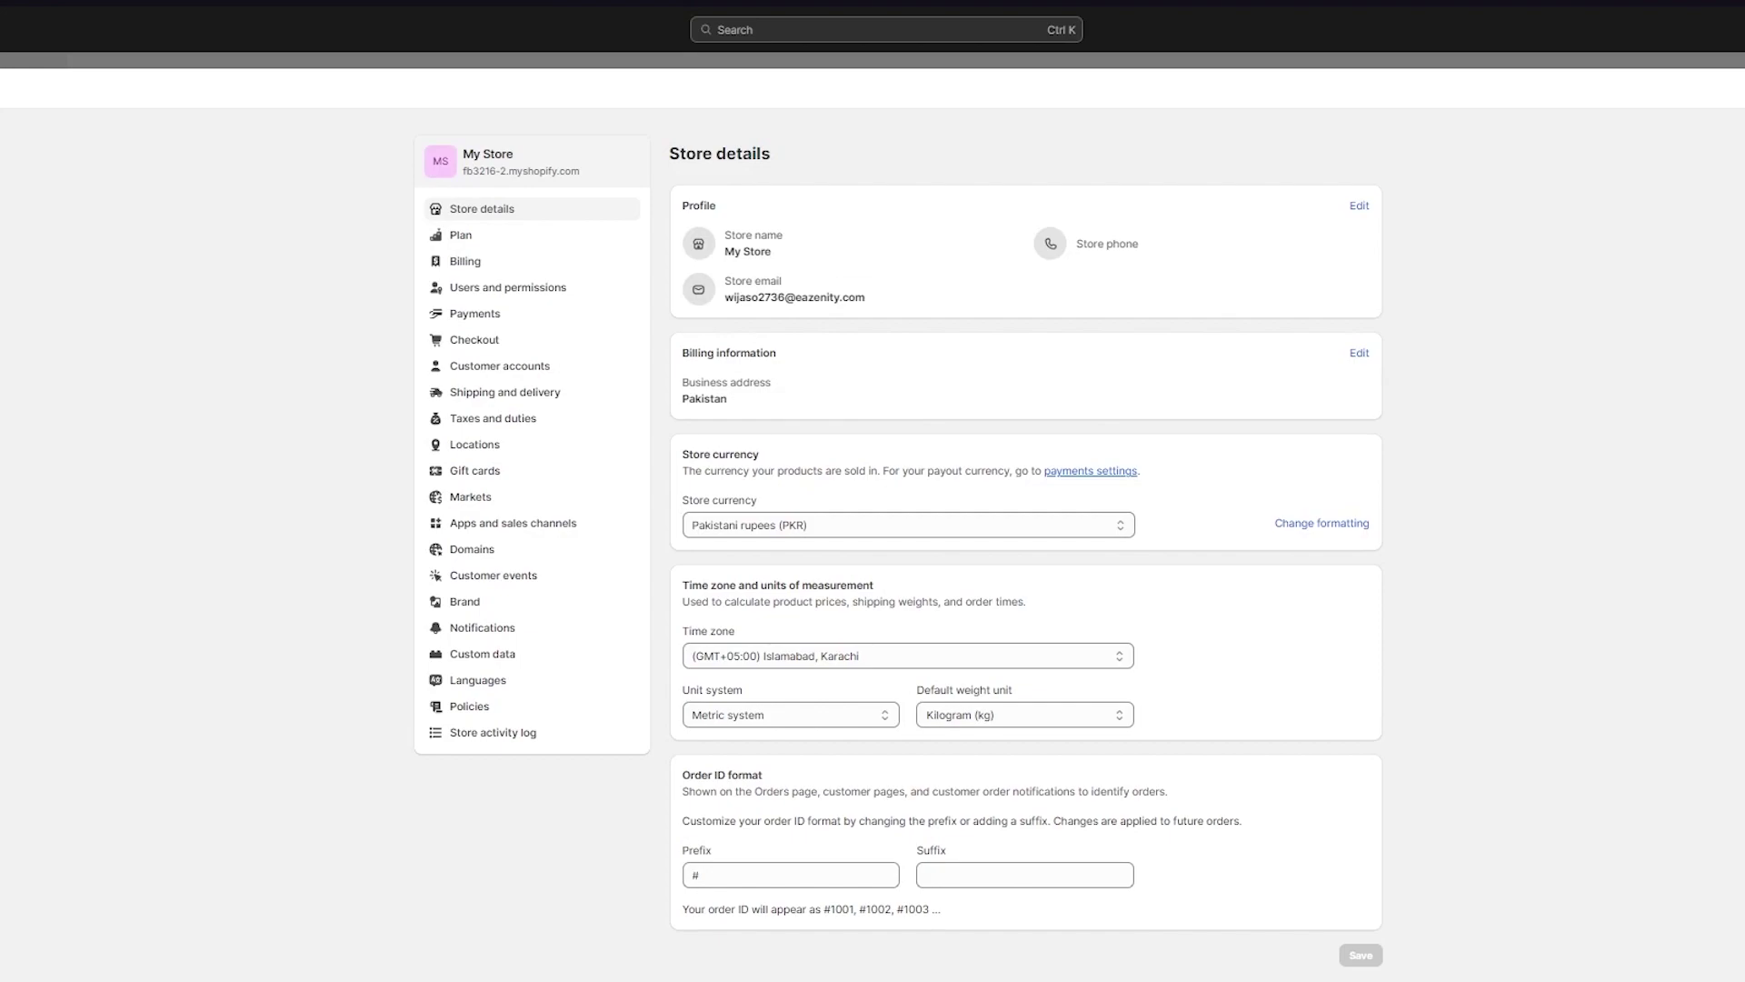
# Open the store's payment settings and view the available manual payment method options
pyautogui.click(502, 323)
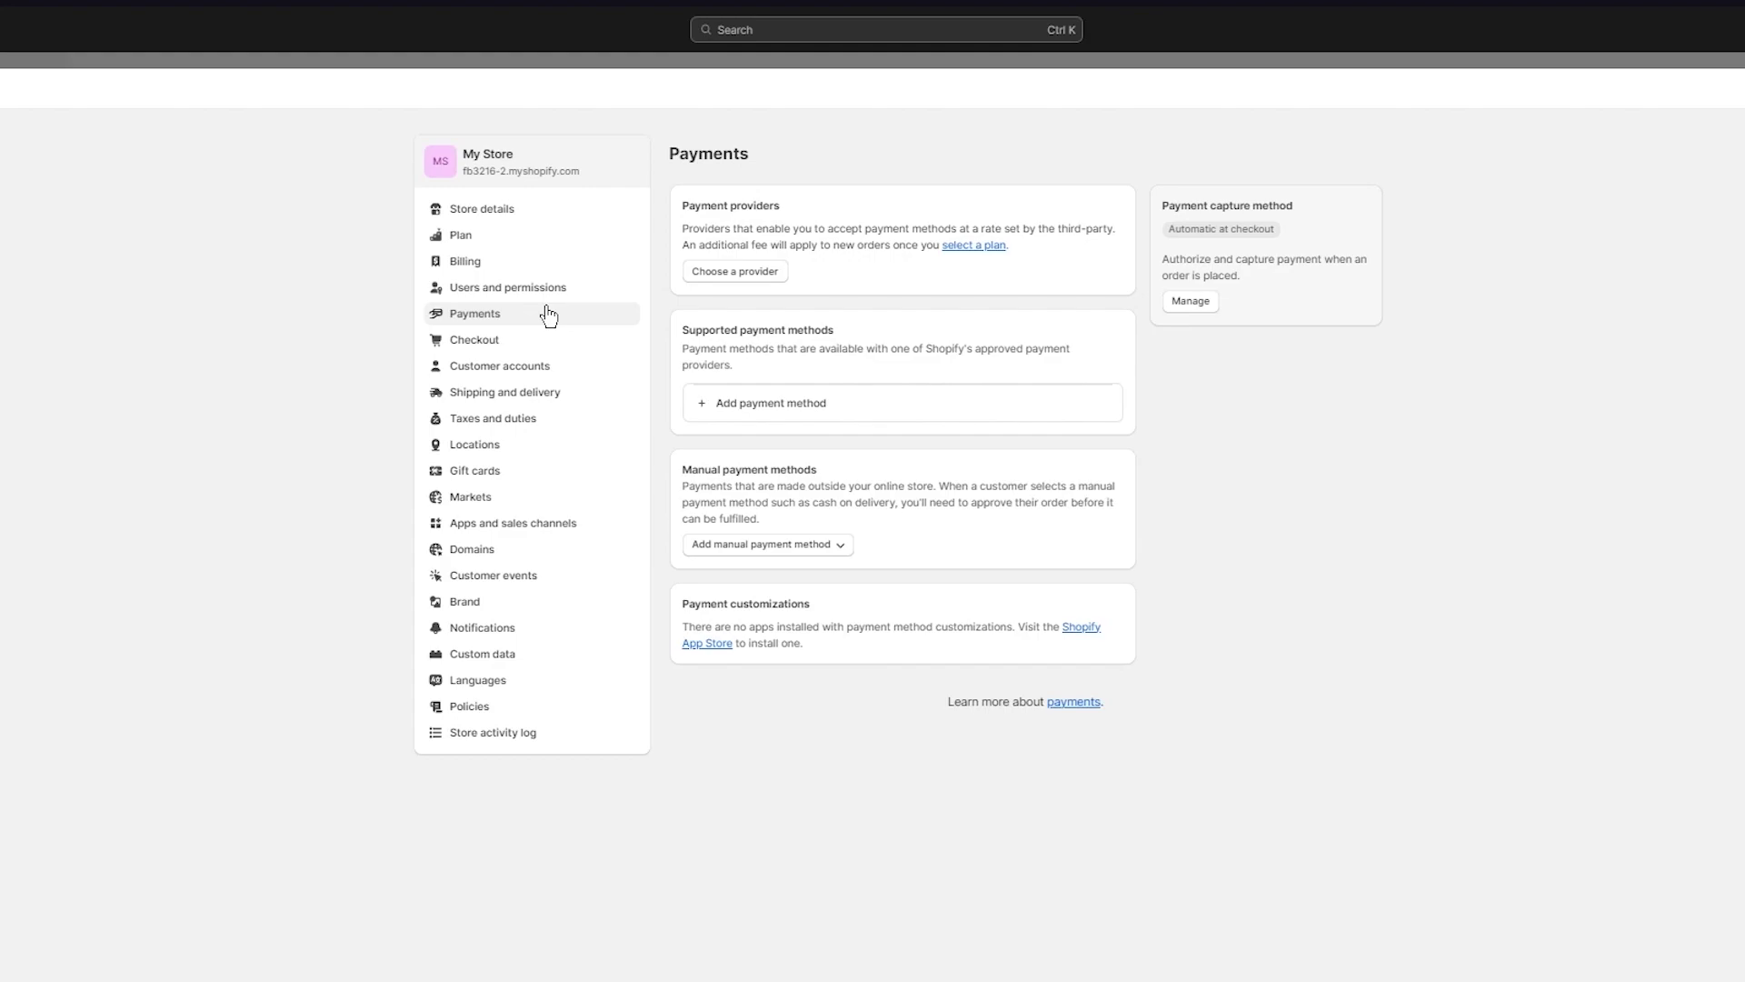
pyautogui.click(760, 548)
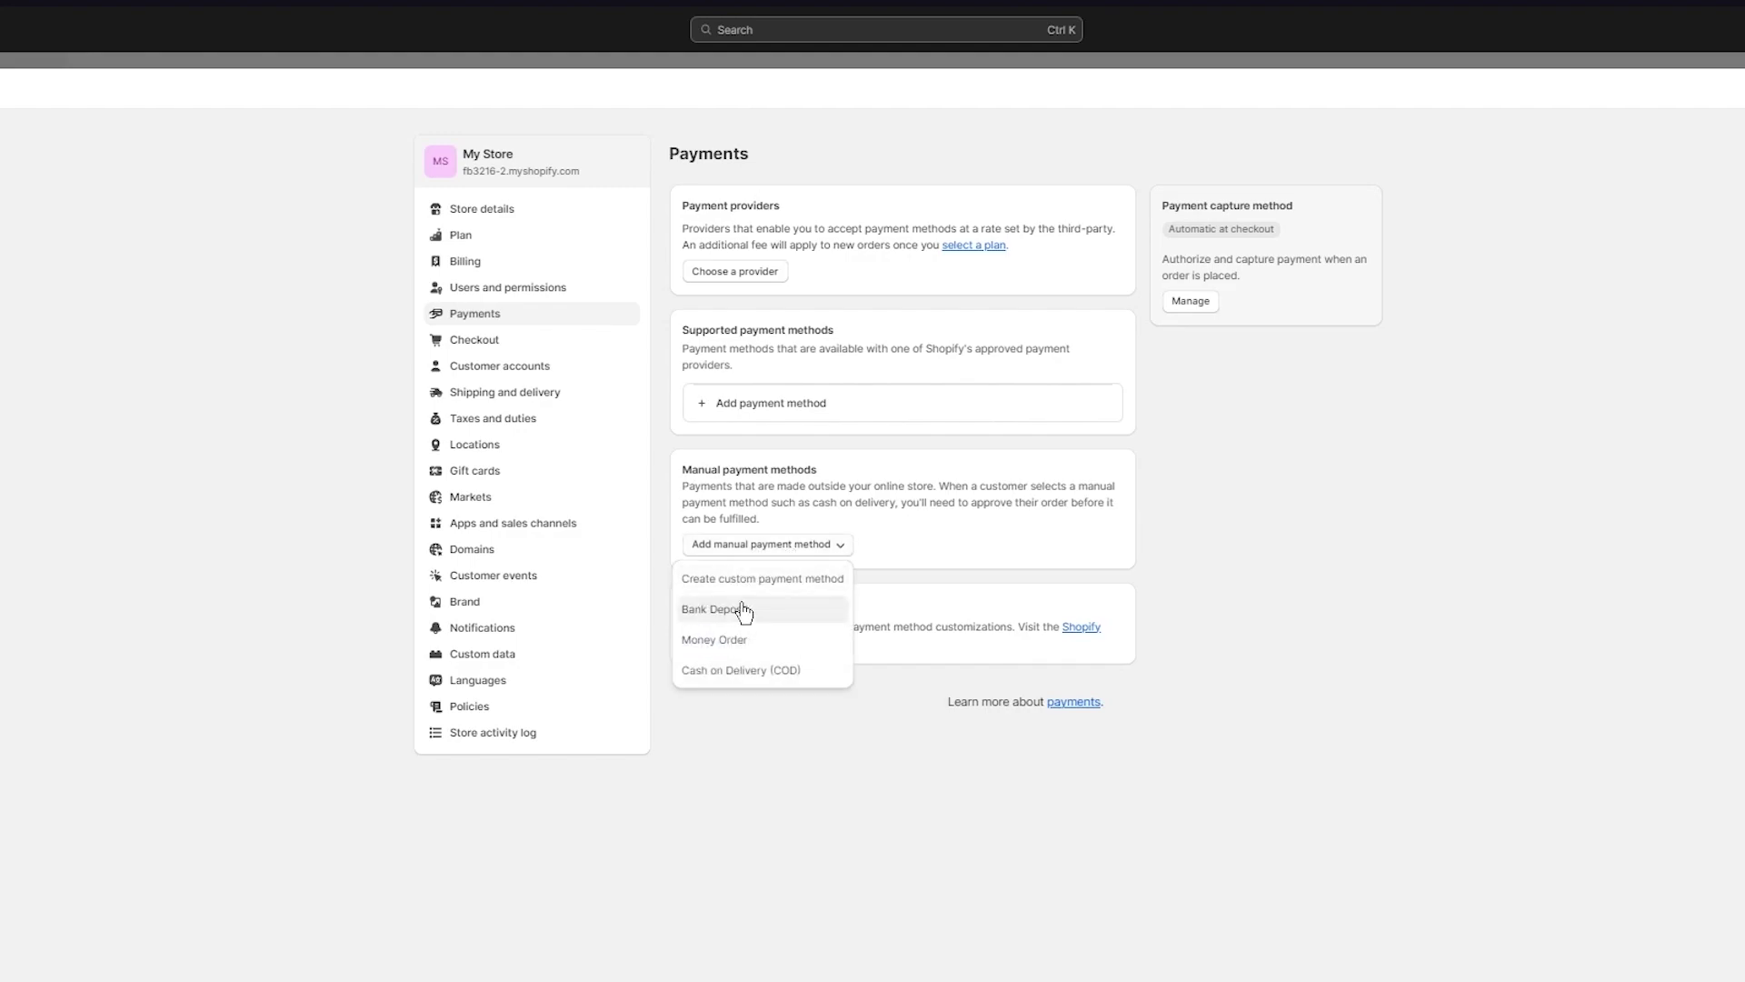
pyautogui.click(768, 368)
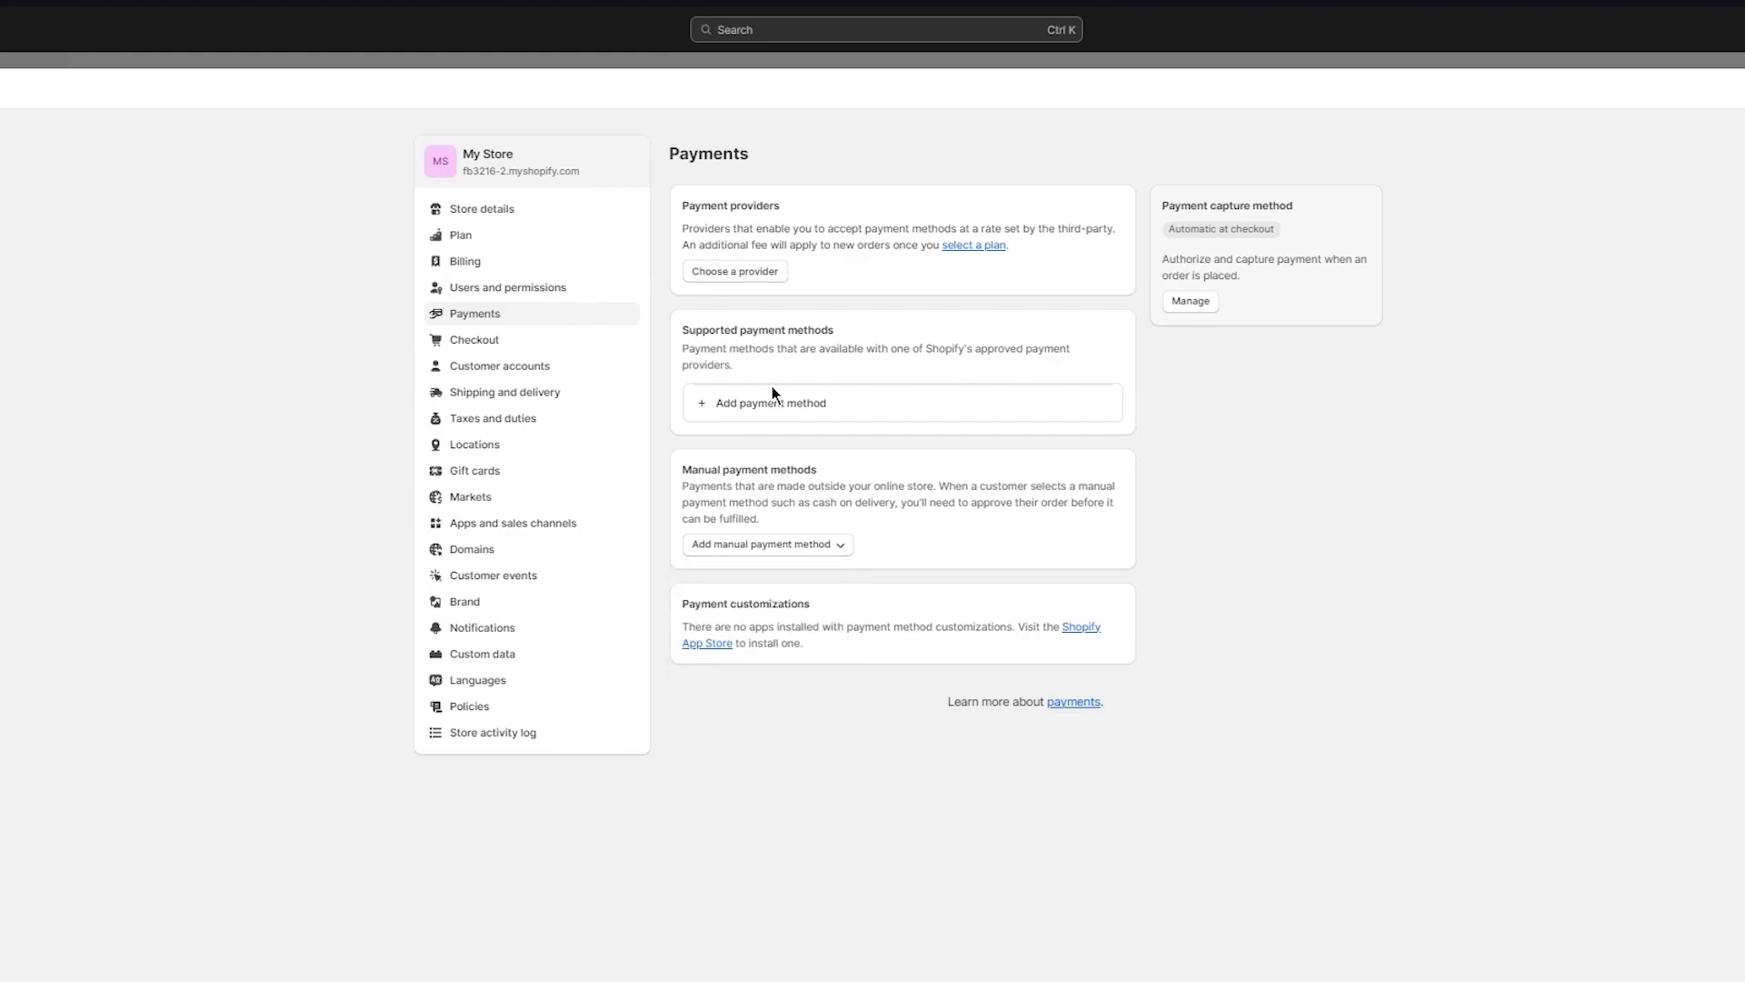
# Start adding a supported payment method and look through the bank-related payment methods
pyautogui.click(785, 403)
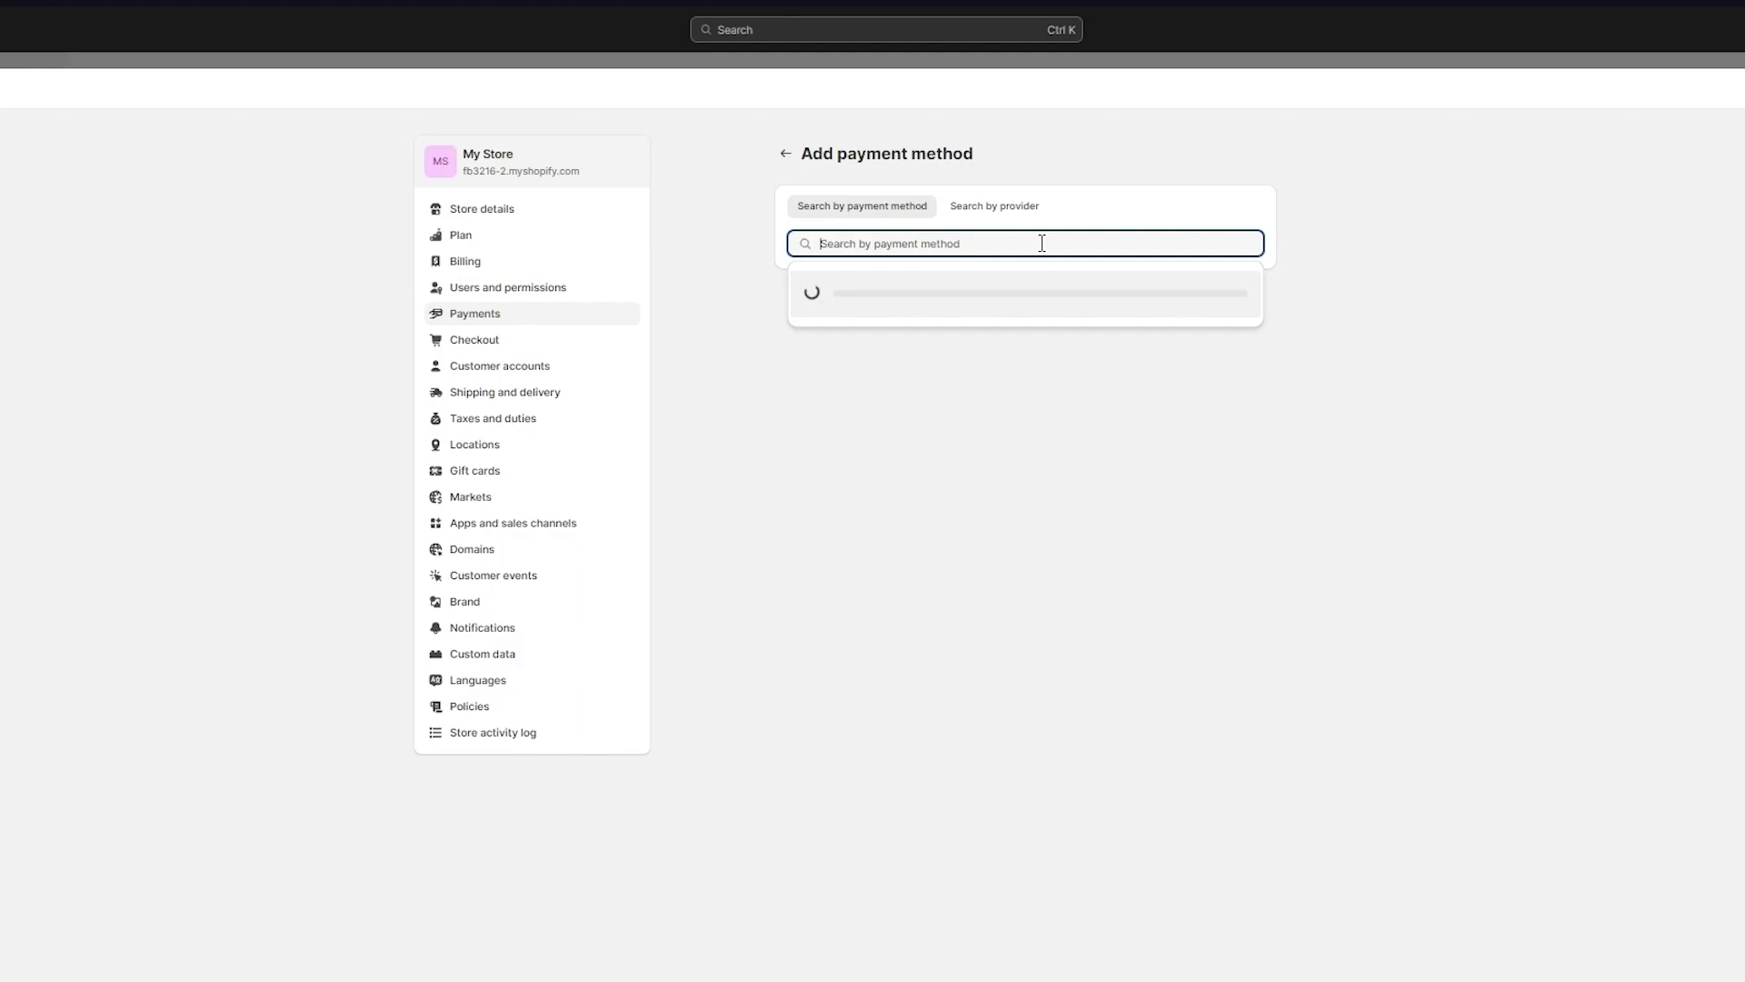
pyautogui.write('b')
pyautogui.press('BackSpace')
pyautogui.press('BackSpace')
pyautogui.press('BackSpace')
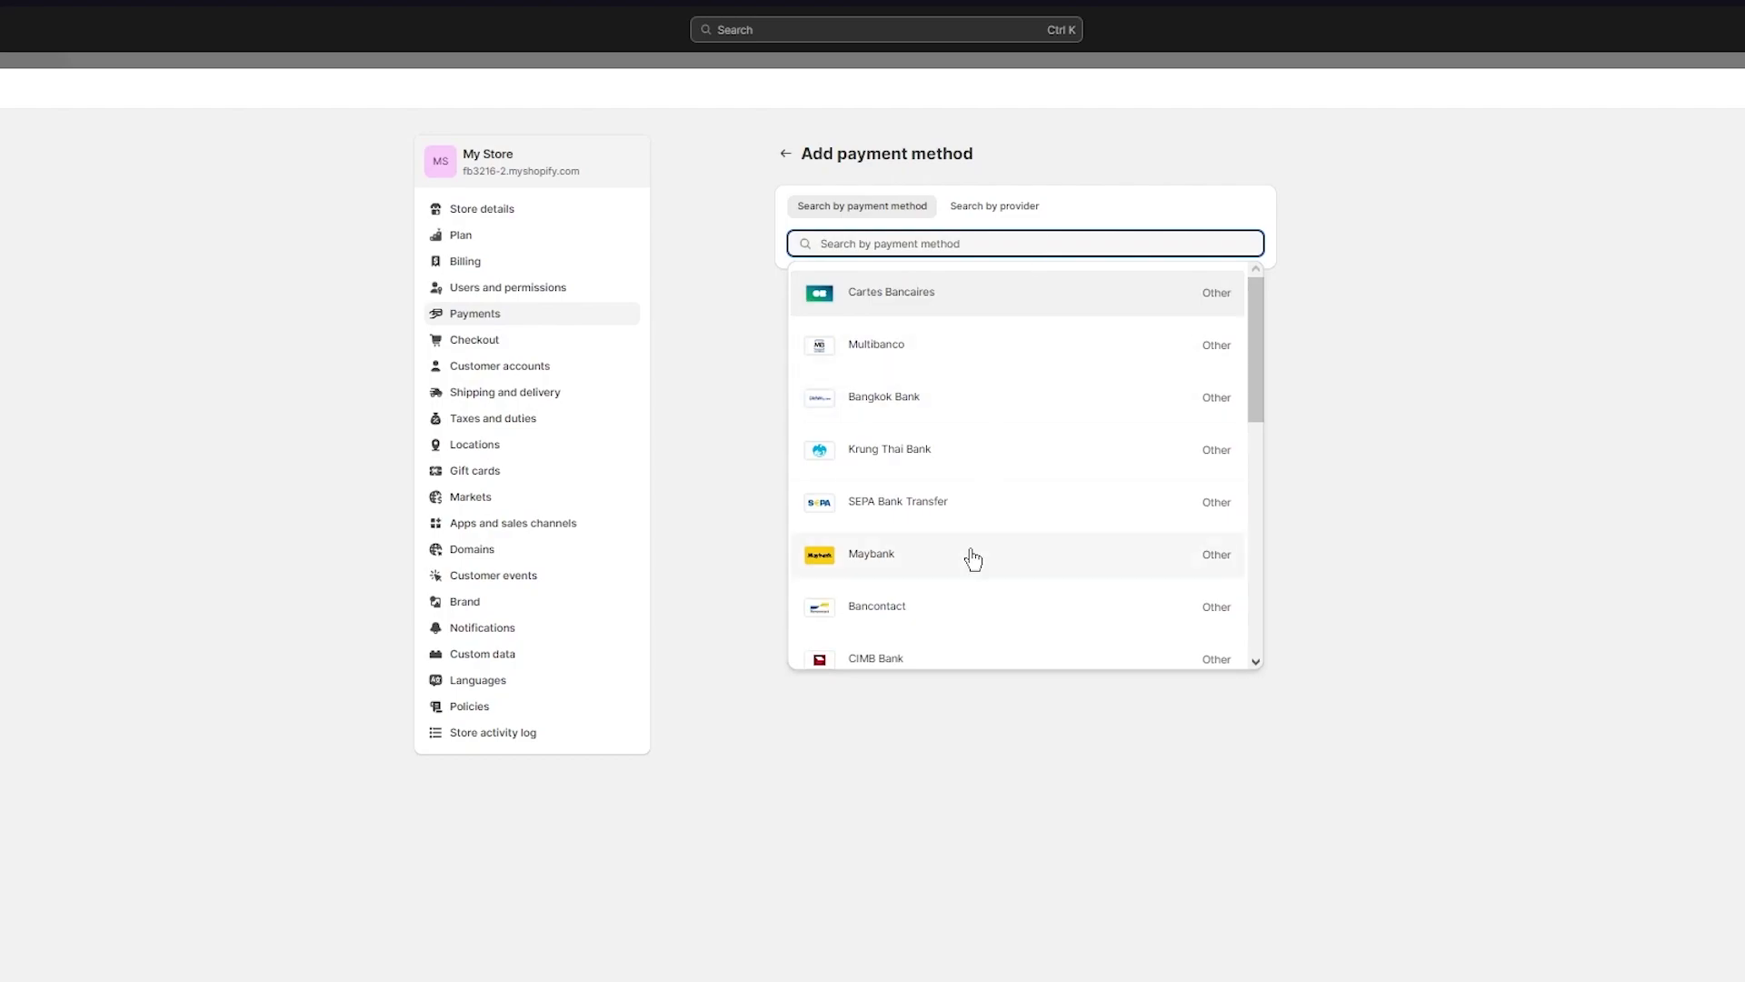
pyautogui.scroll(-2, 997, 482)
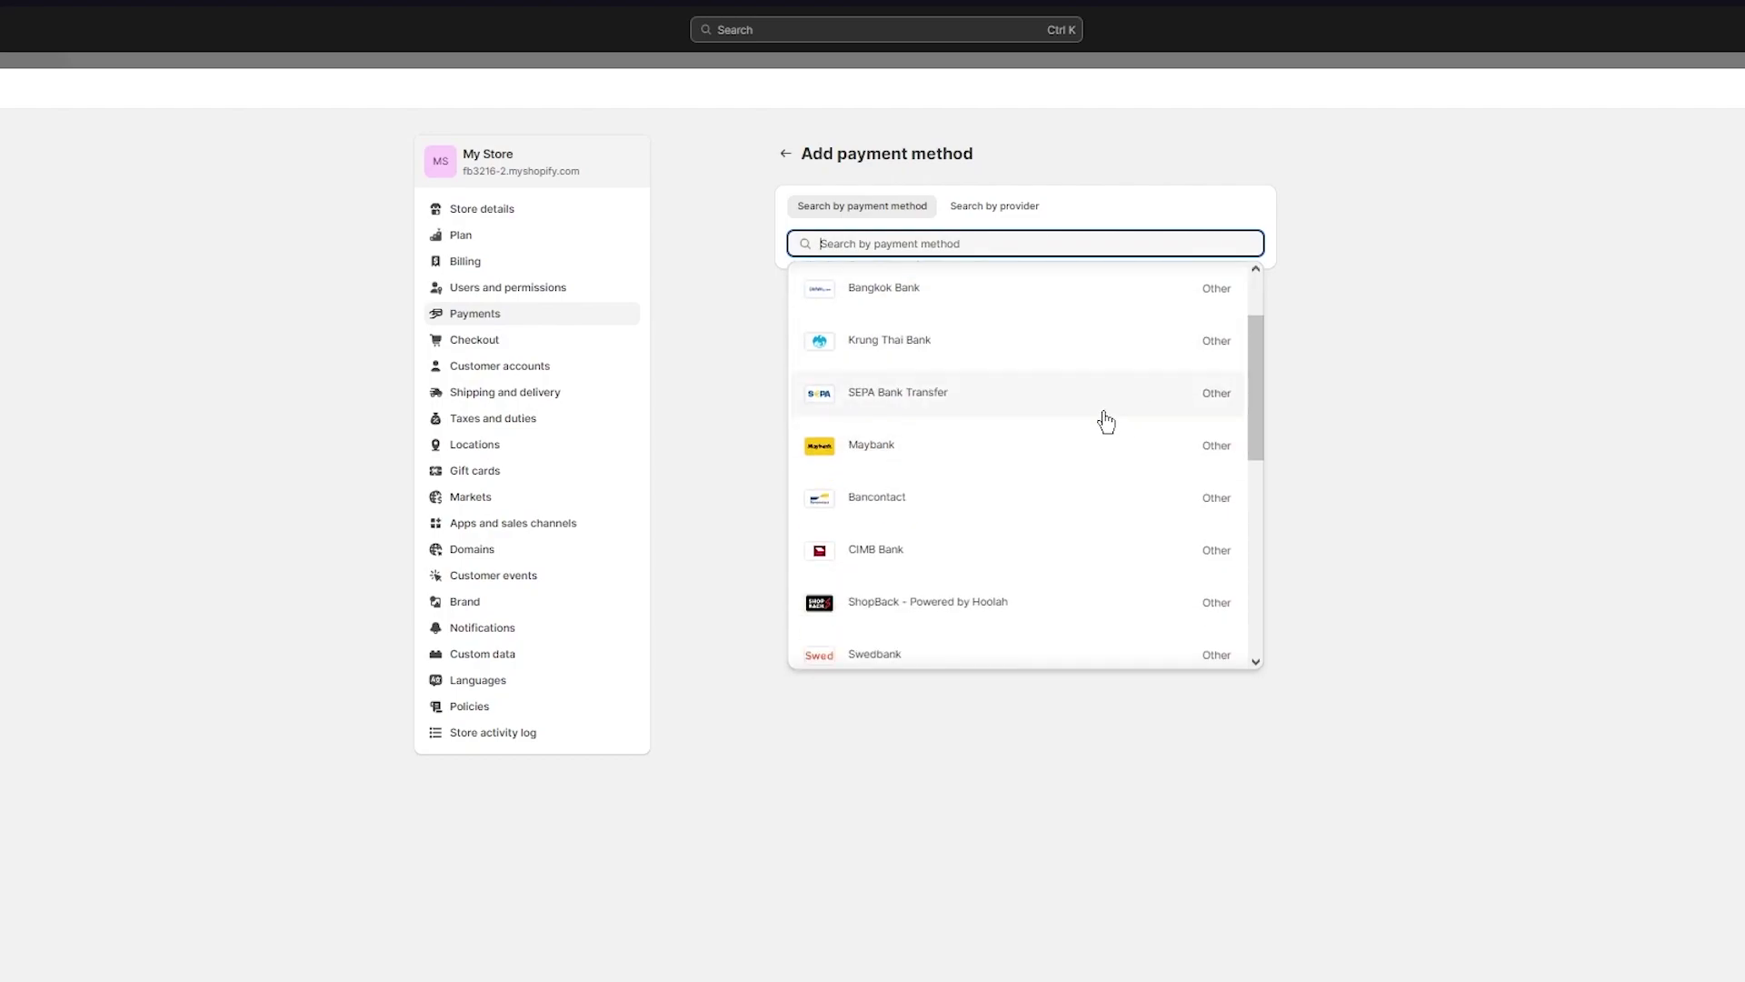
pyautogui.scroll(-4, 1105, 420)
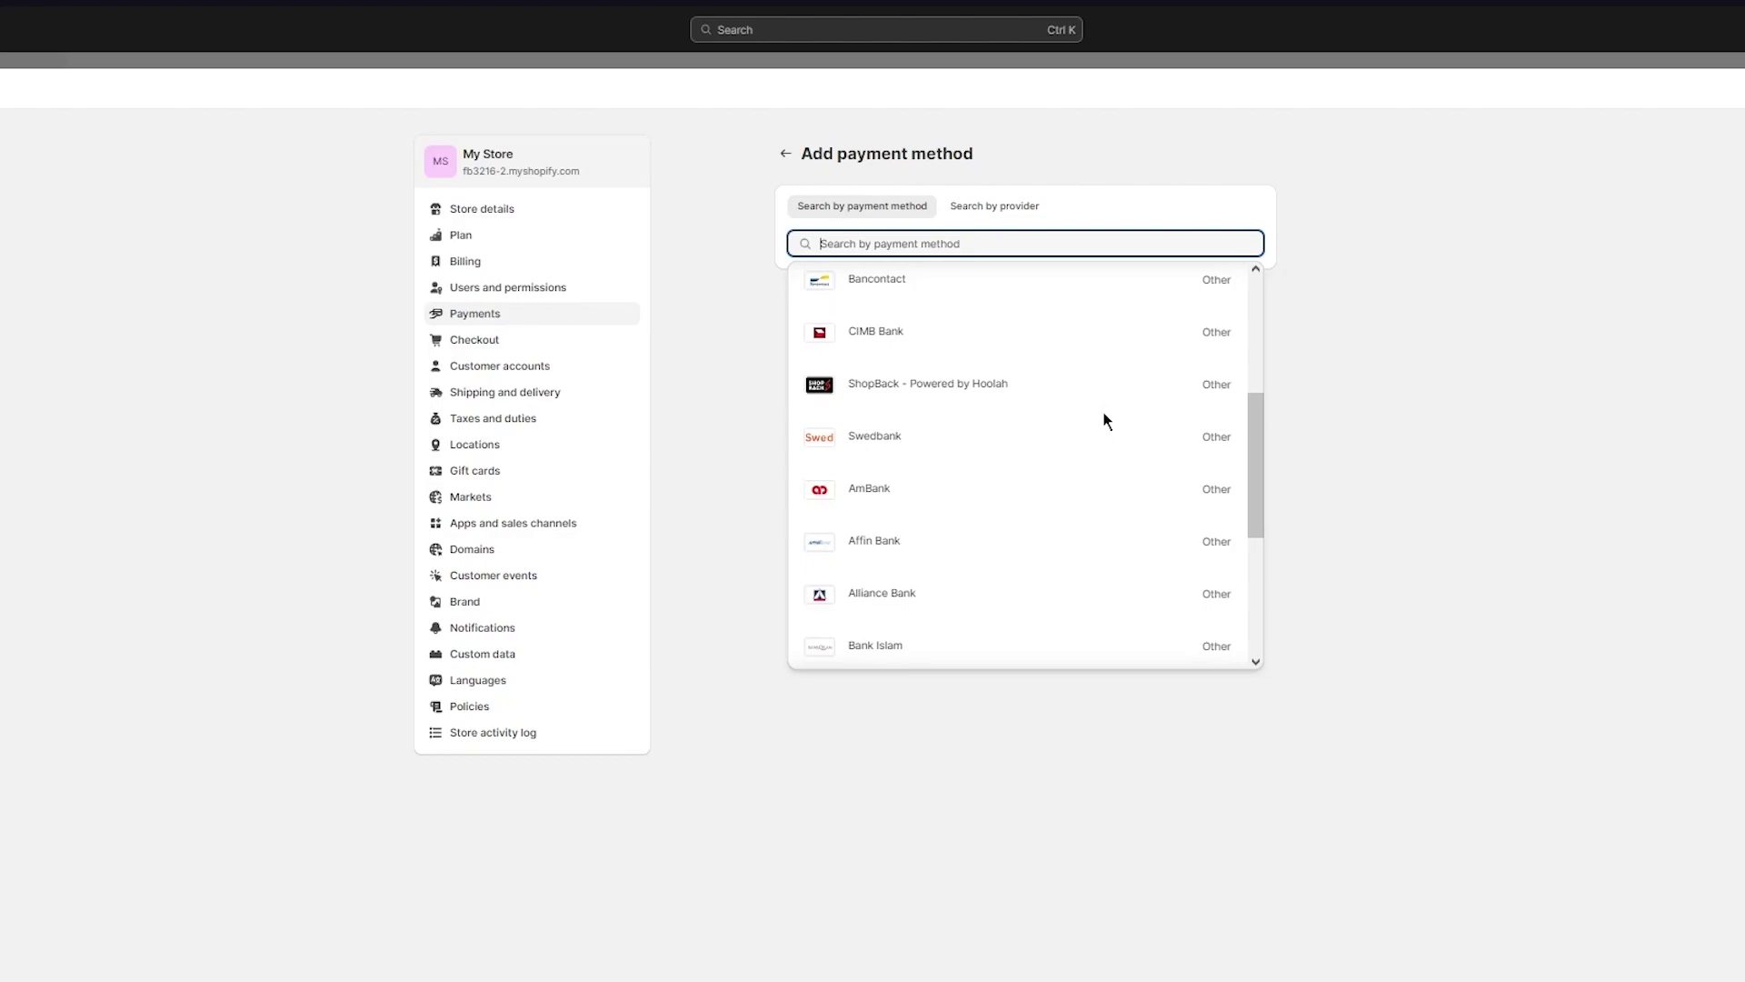
pyautogui.scroll(-4, 982, 505)
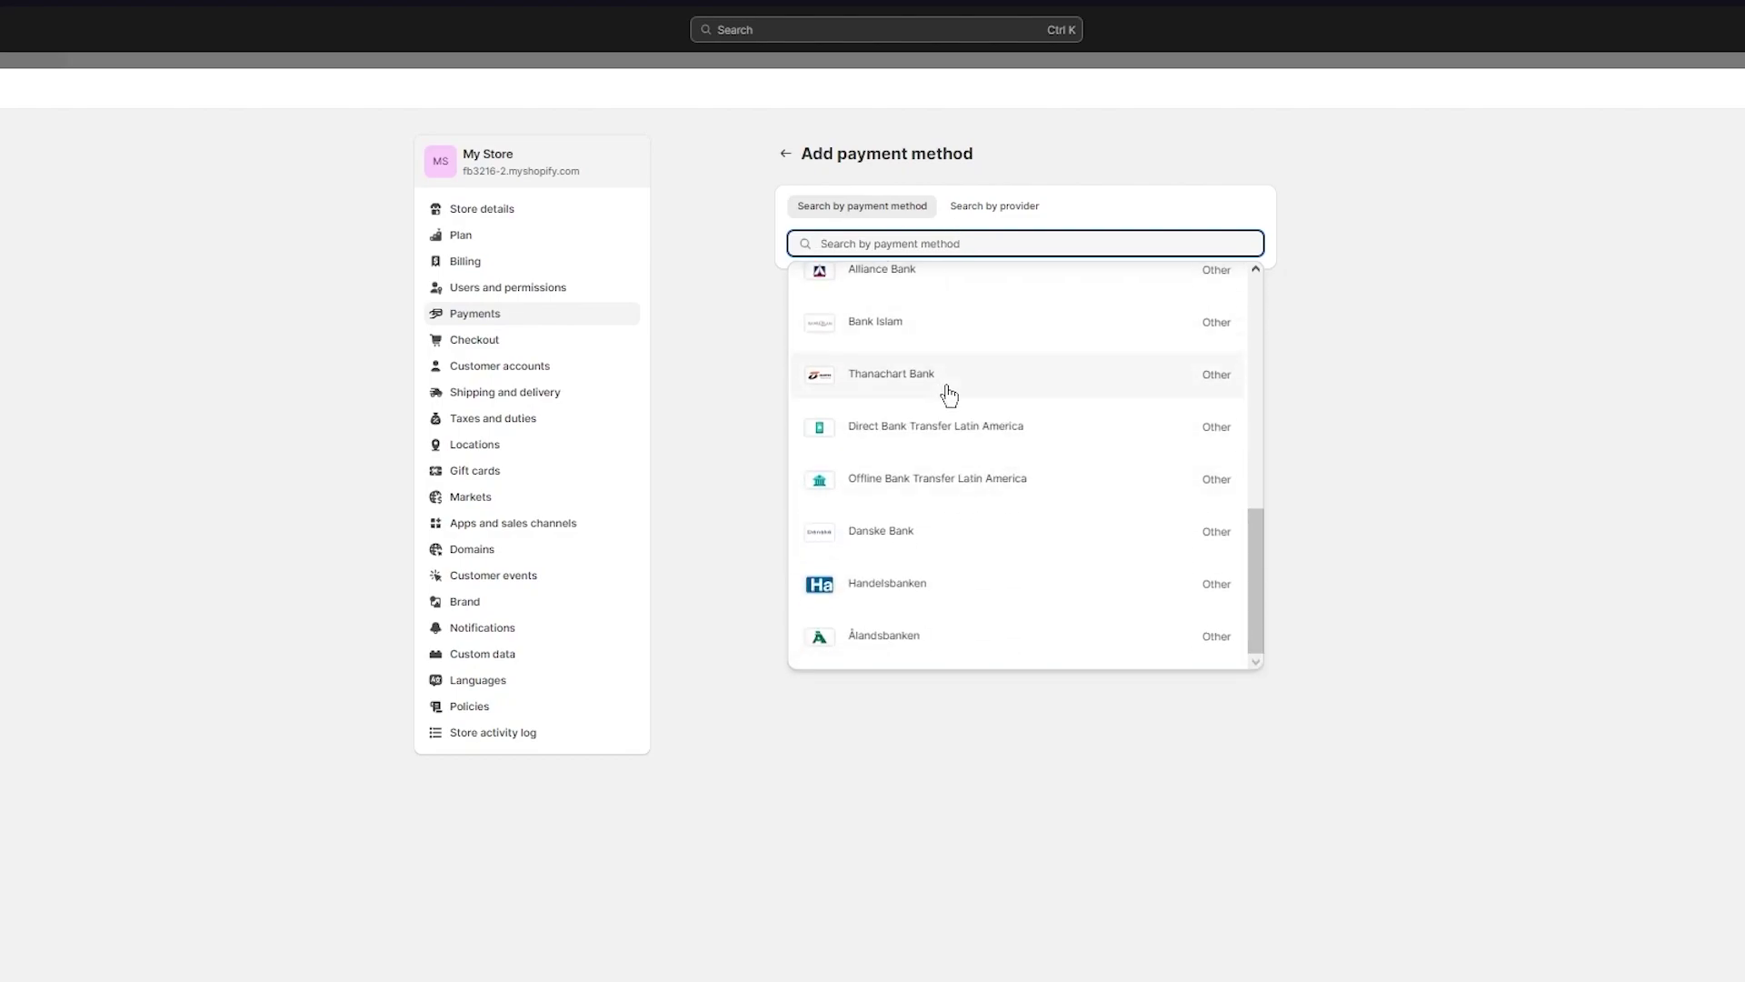
pyautogui.scroll(10, 961, 393)
# Switch the payment method search to providers and look through the provider list
pyautogui.click(976, 209)
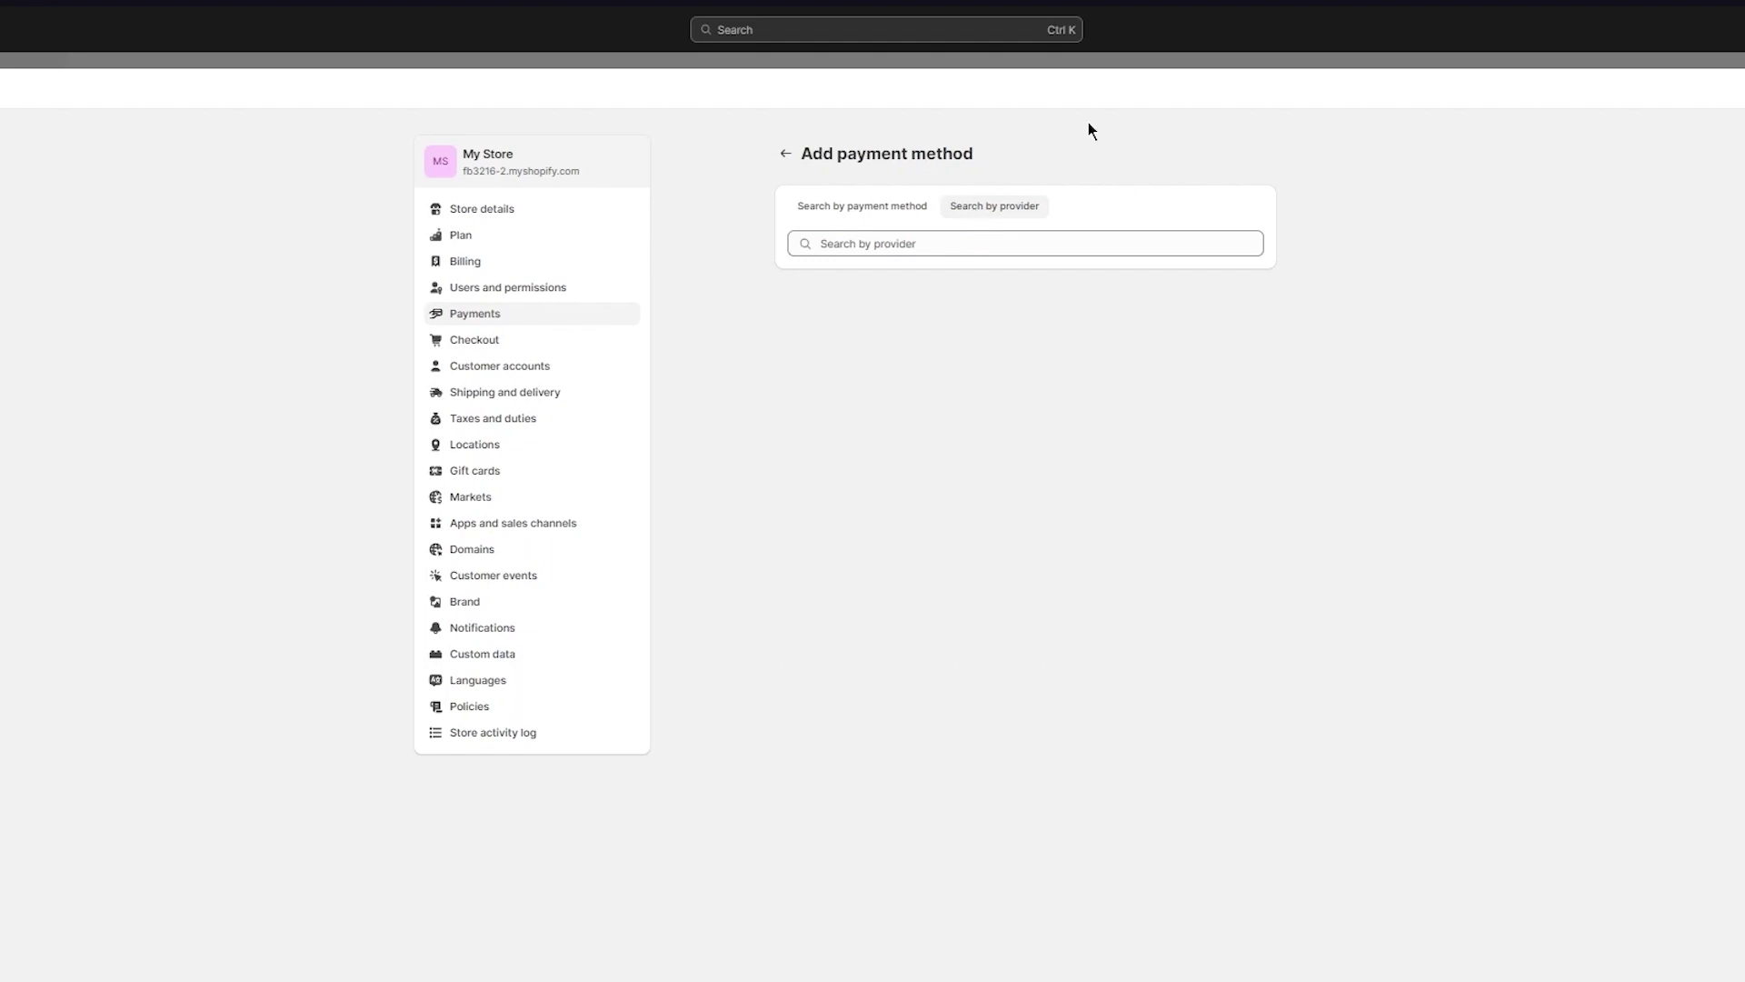
pyautogui.click(996, 242)
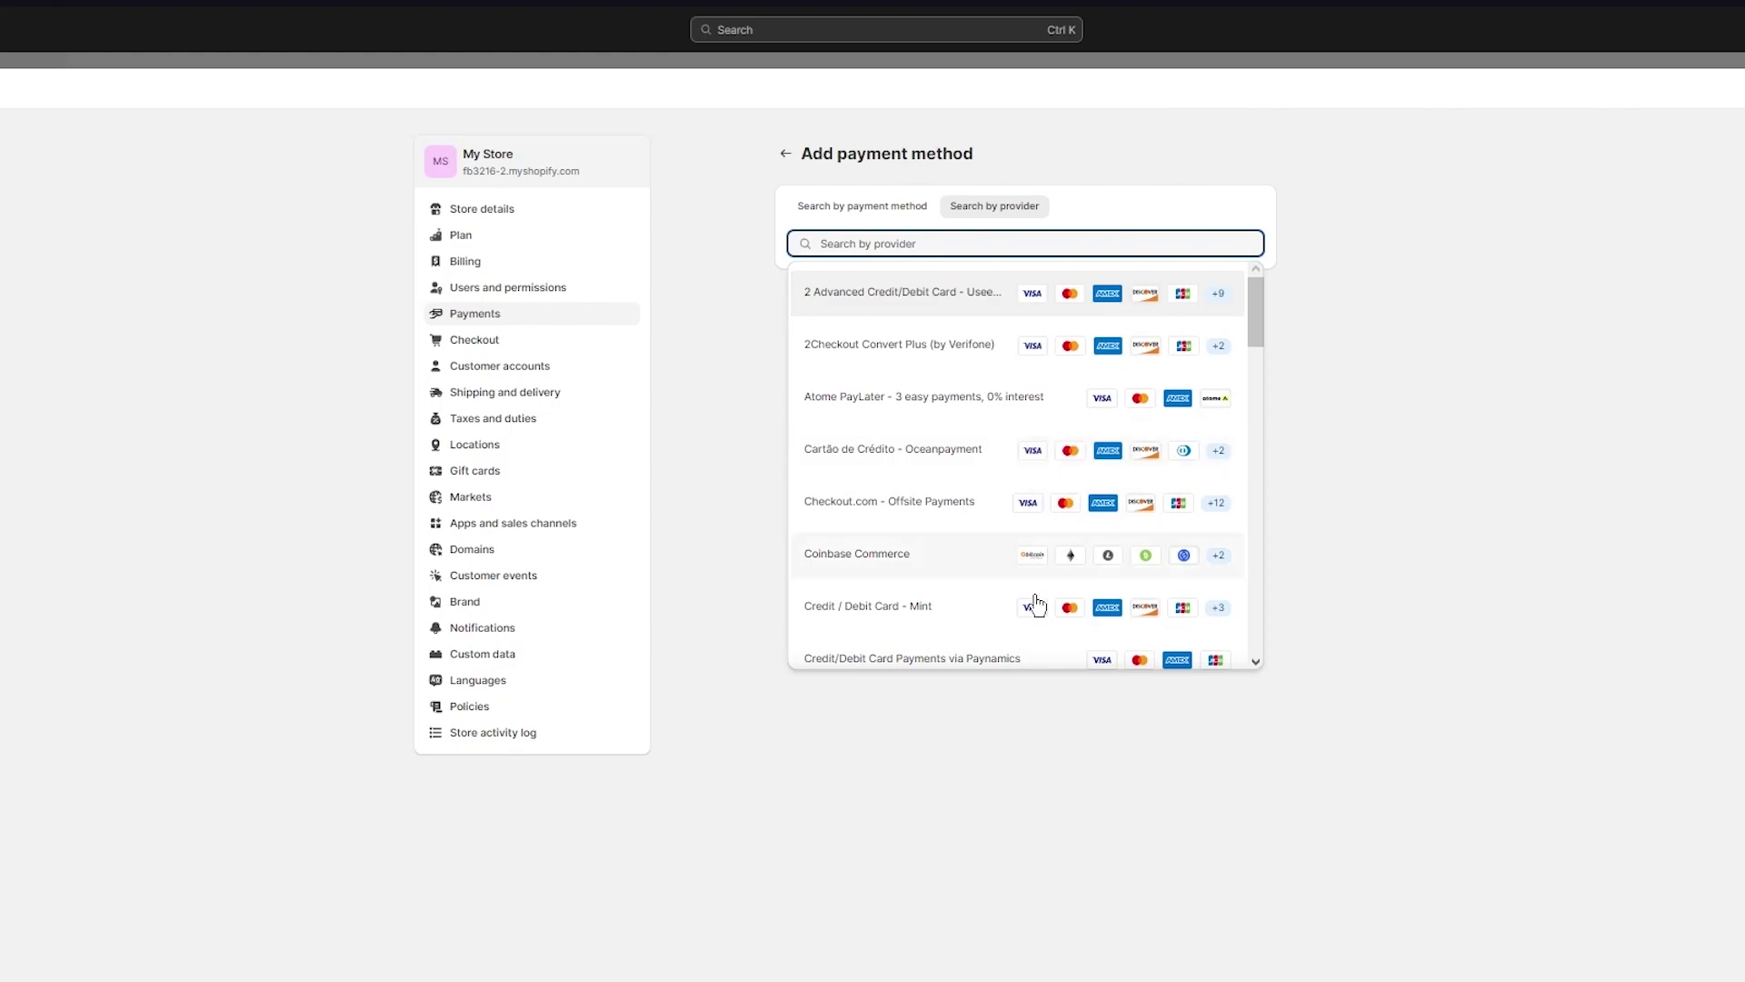
pyautogui.scroll(-3, 1036, 550)
pyautogui.scroll(-4, 1040, 552)
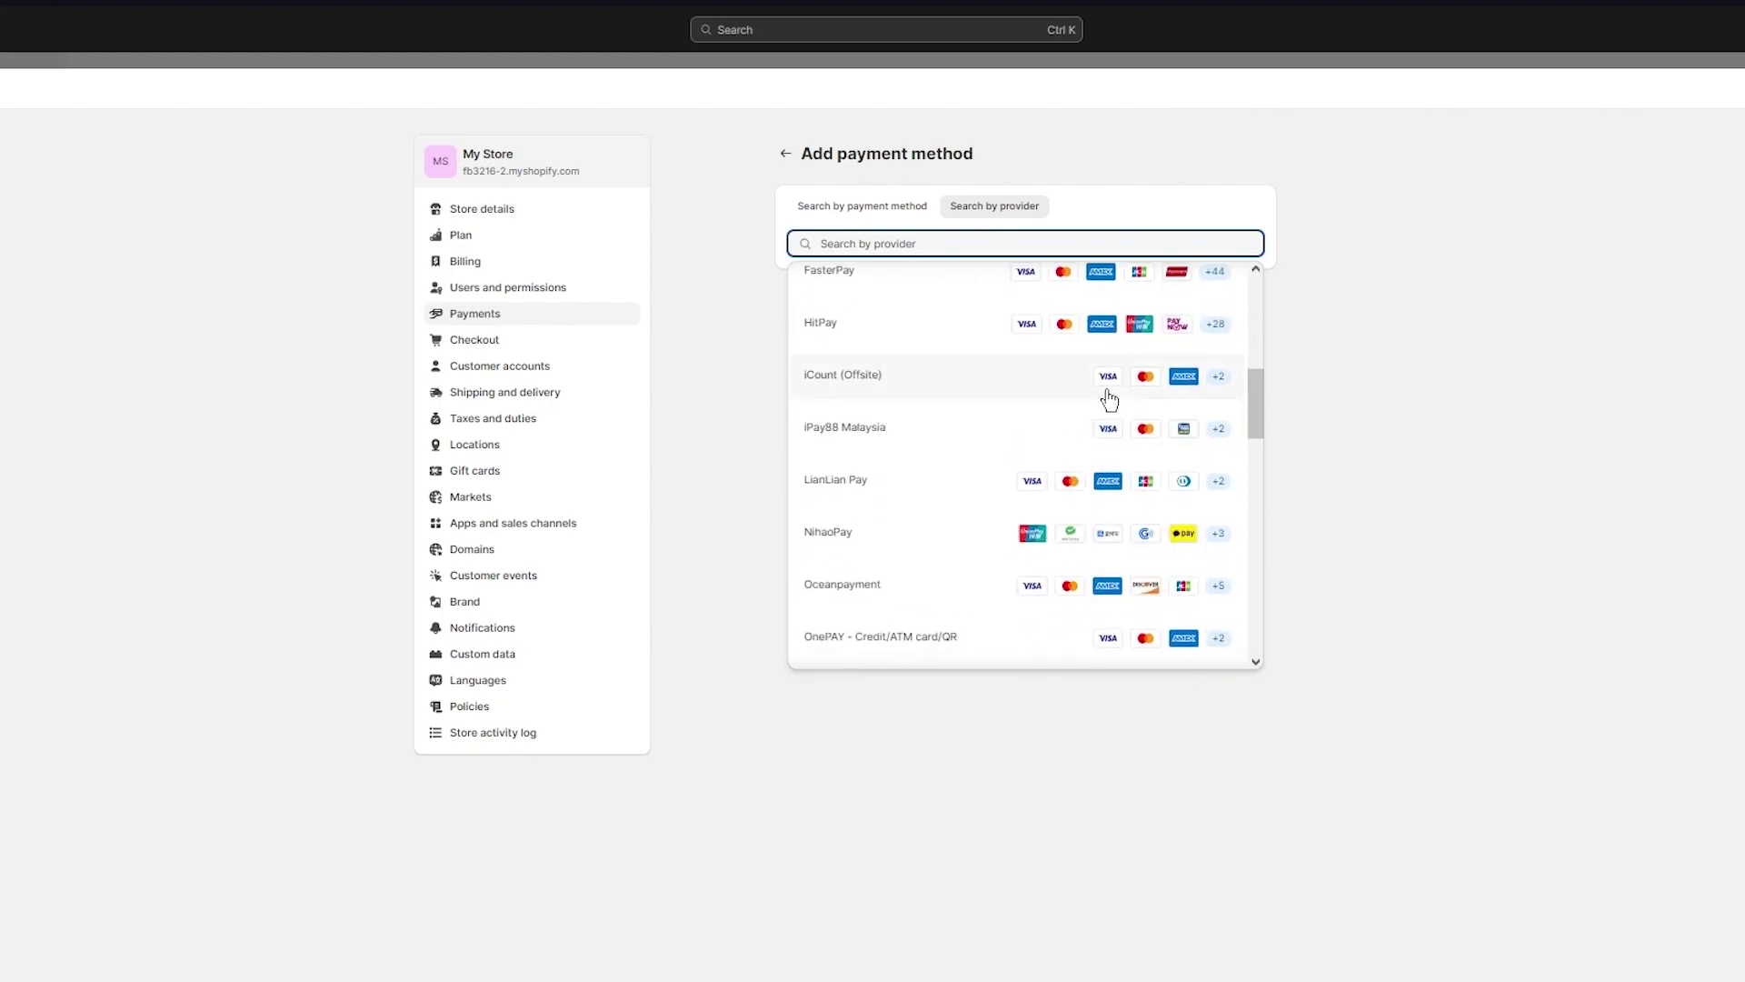
pyautogui.scroll(-3, 1059, 578)
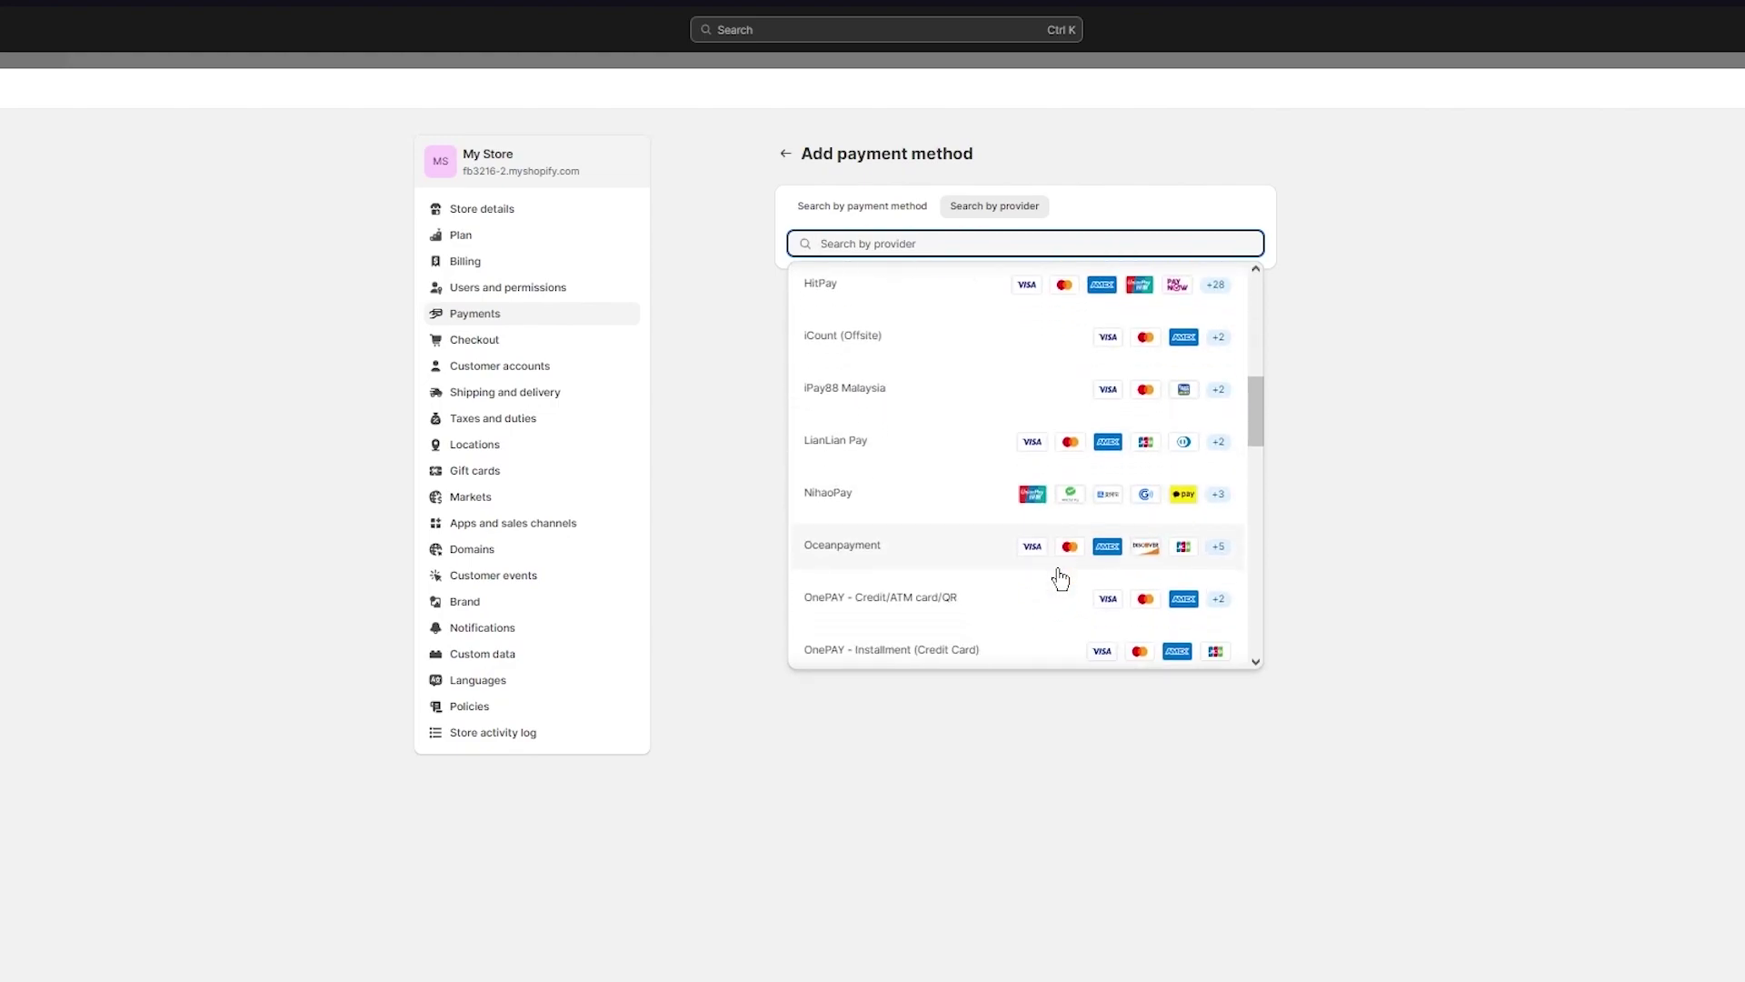
# Switch back to searching by payment method and select CIMB Bank
pyautogui.click(846, 203)
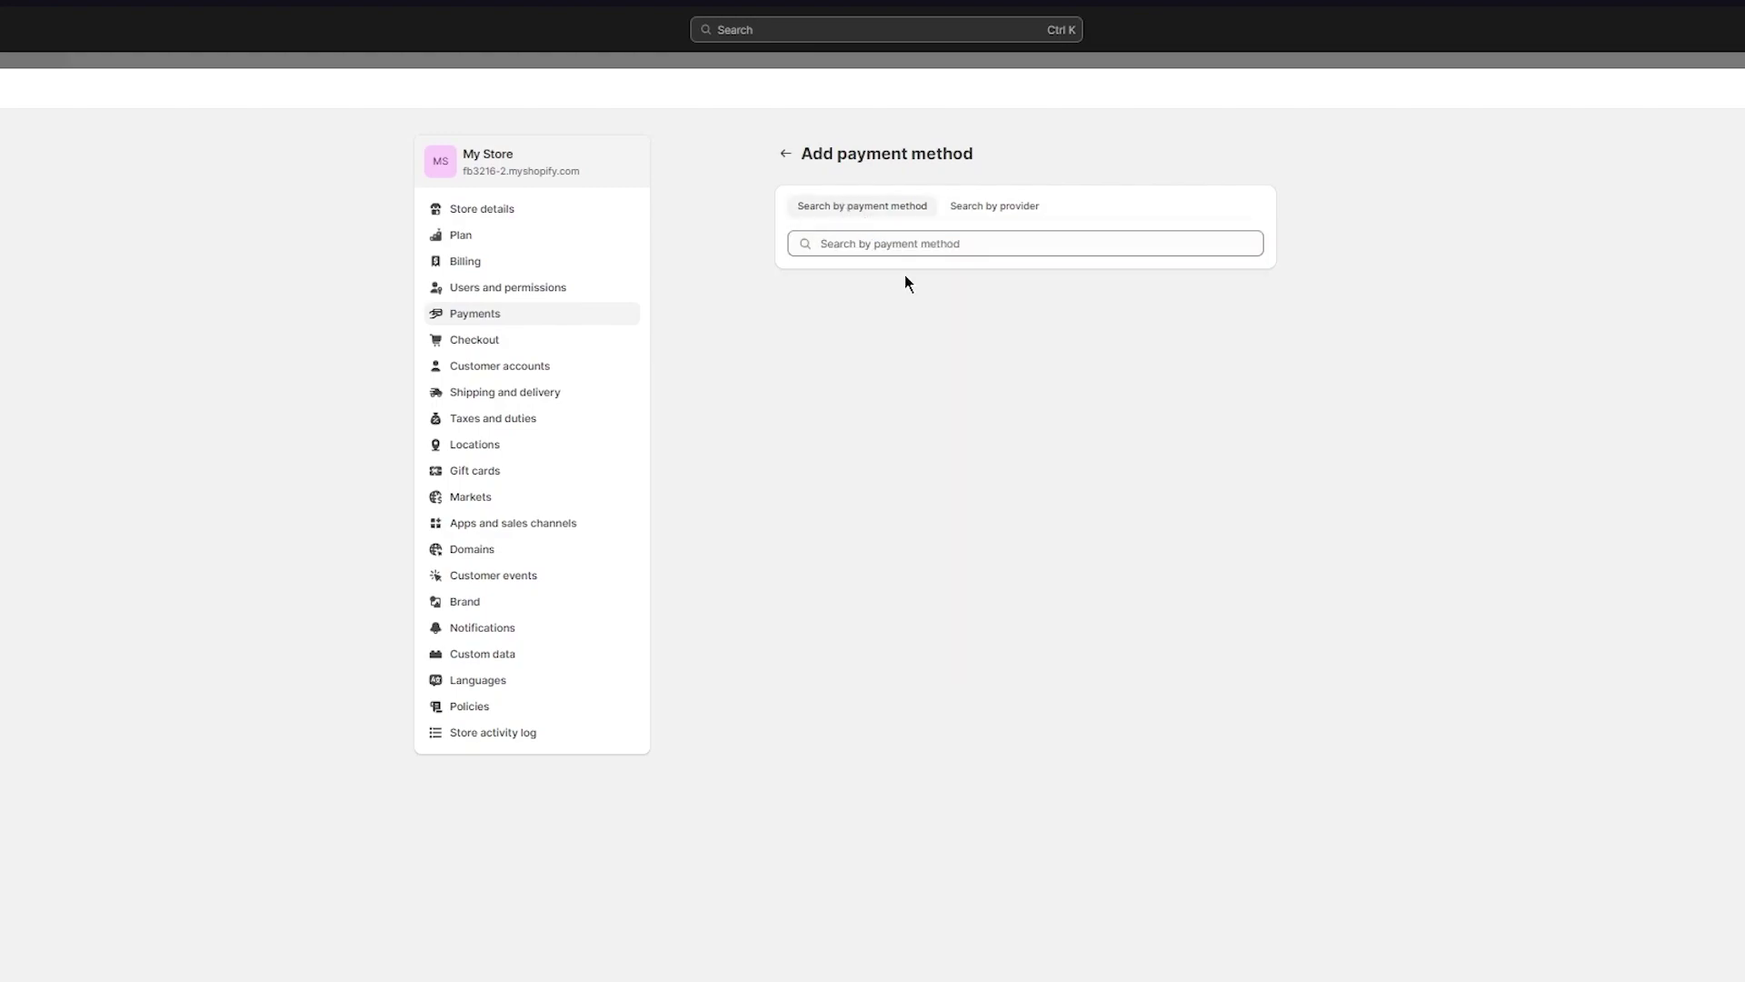
pyautogui.click(888, 241)
pyautogui.scroll(-5, 981, 354)
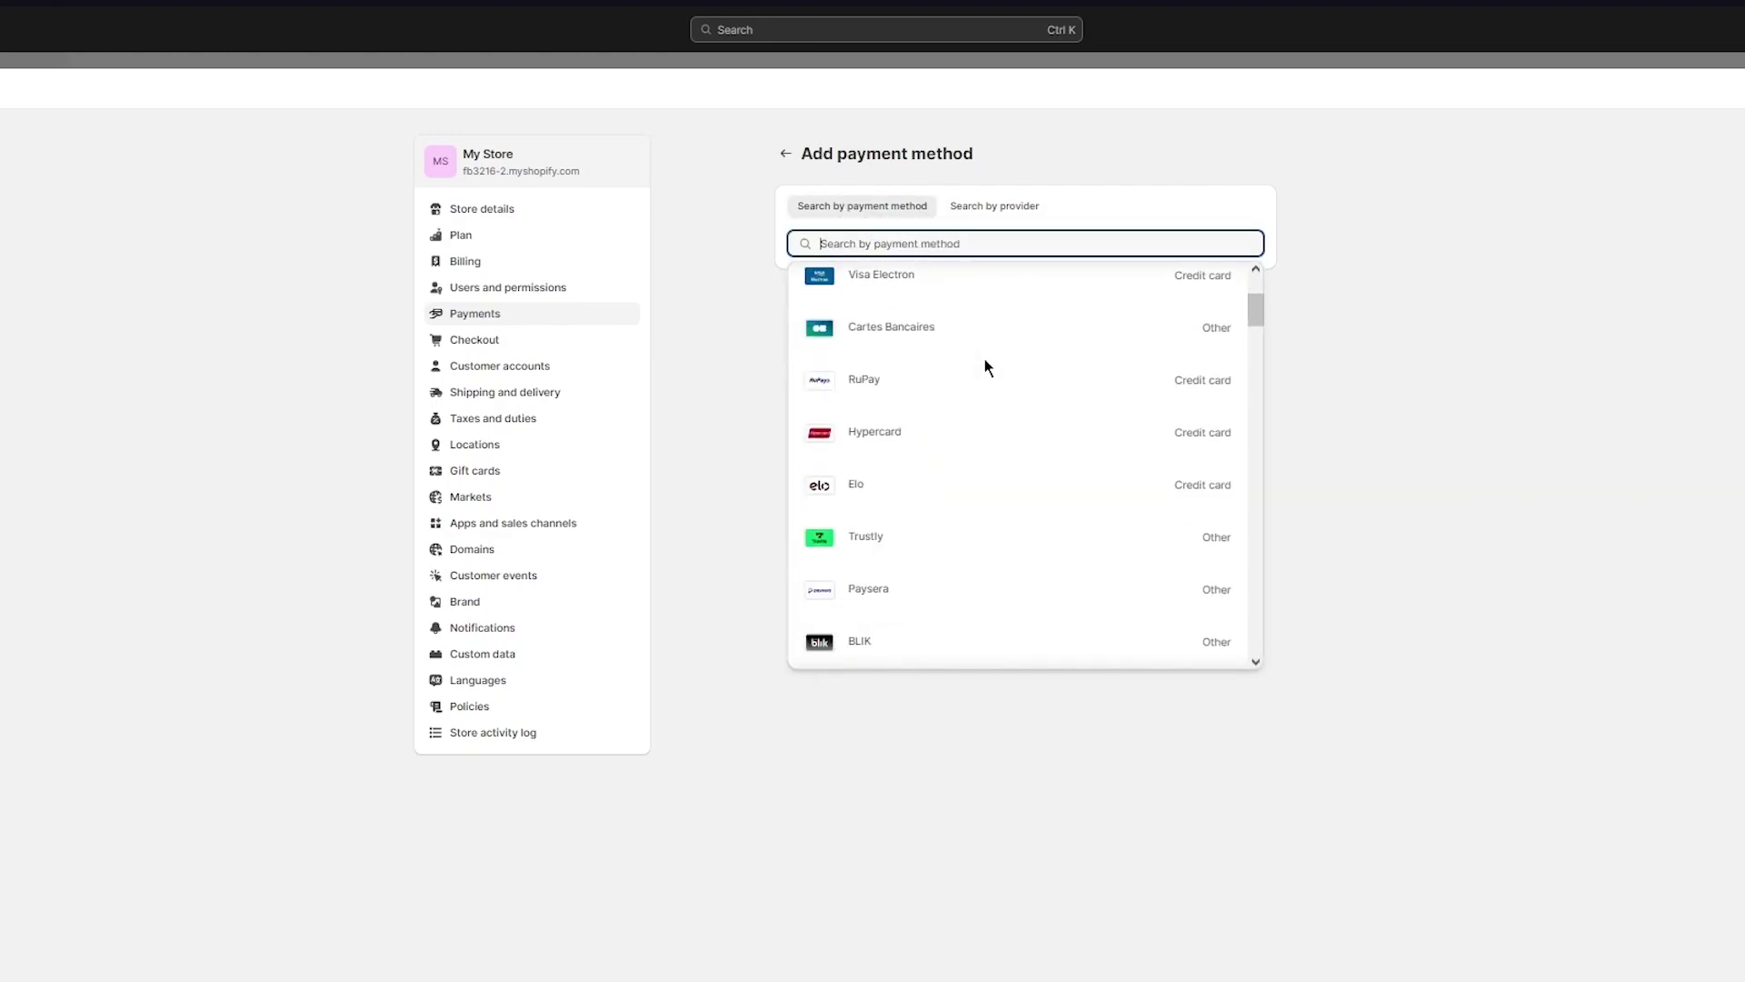
pyautogui.scroll(-5, 982, 368)
pyautogui.scroll(3, 1141, 479)
pyautogui.scroll(-4, 1203, 382)
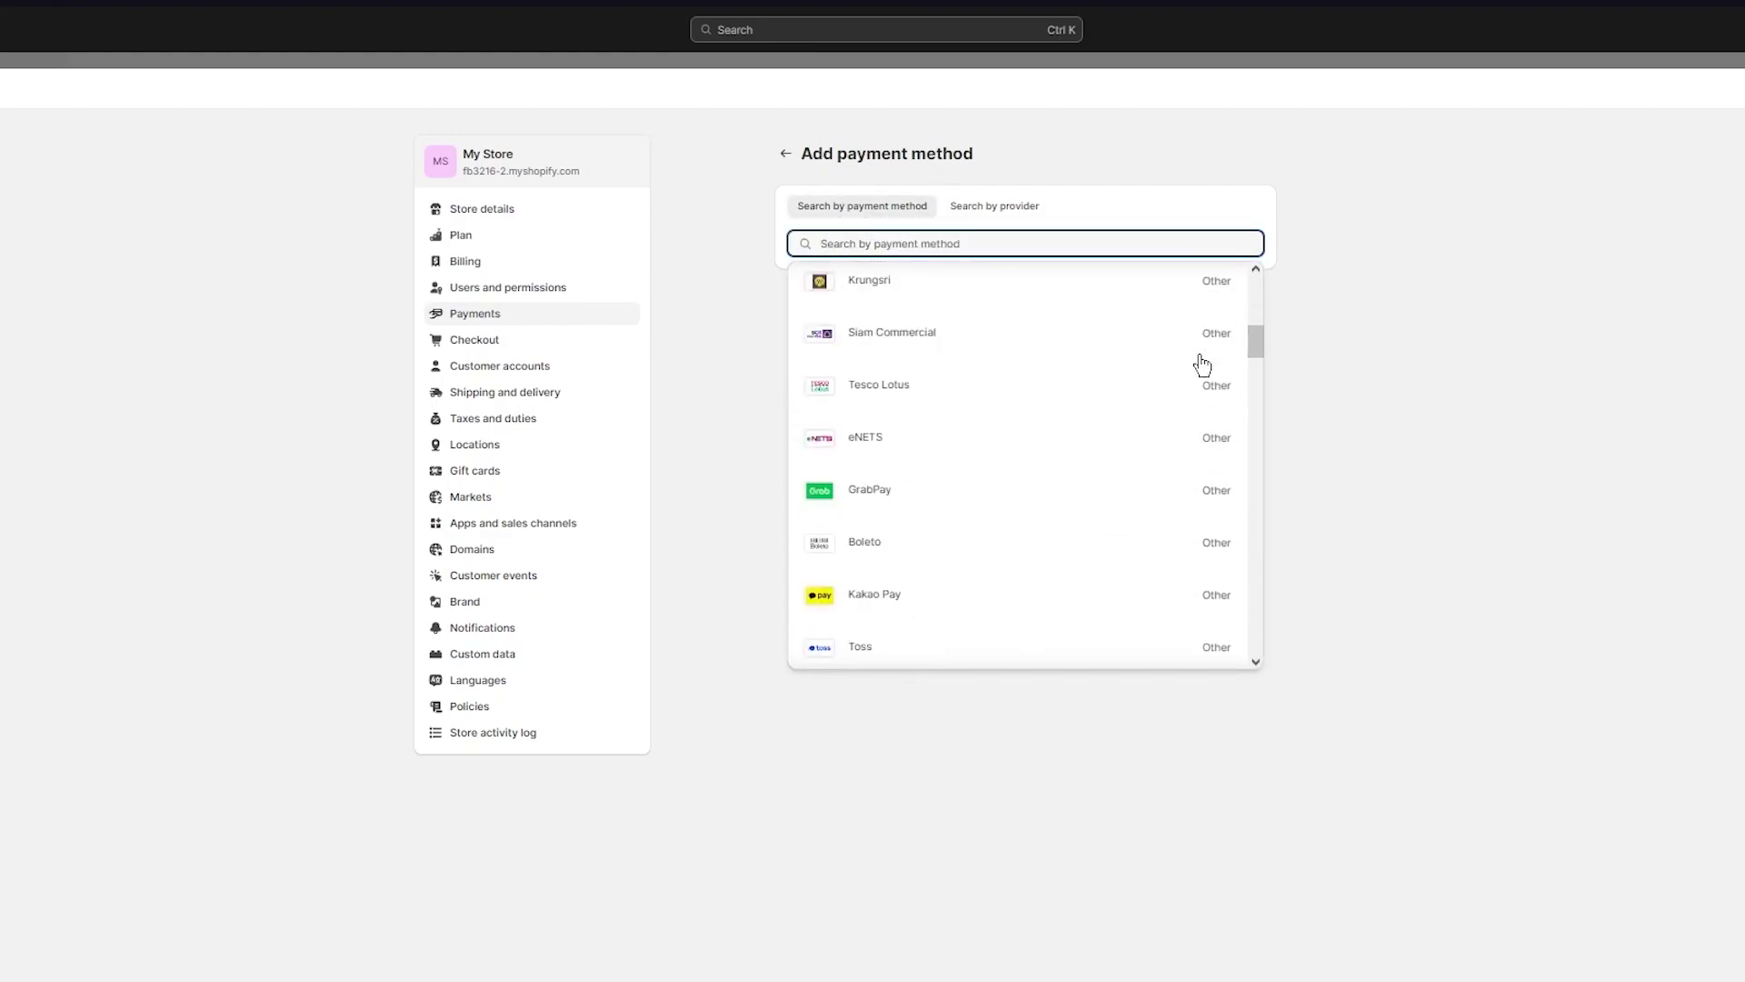
pyautogui.scroll(-3, 1136, 391)
pyautogui.scroll(-3, 1105, 519)
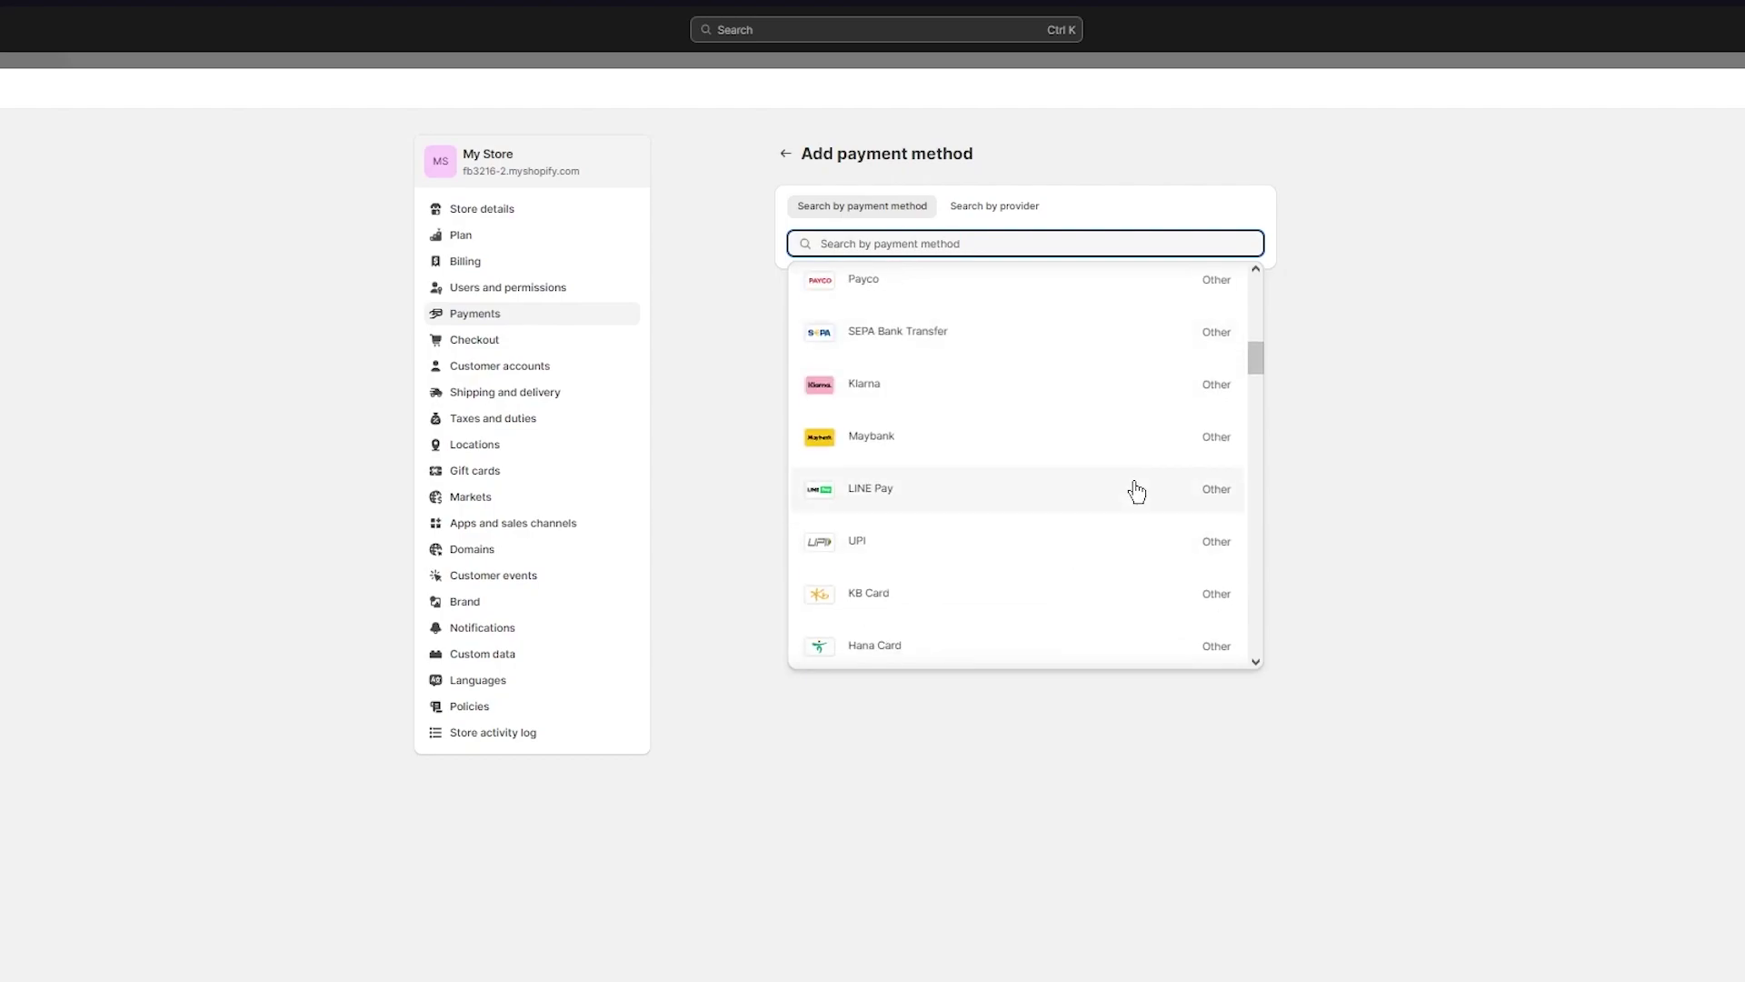
pyautogui.scroll(-3, 1106, 491)
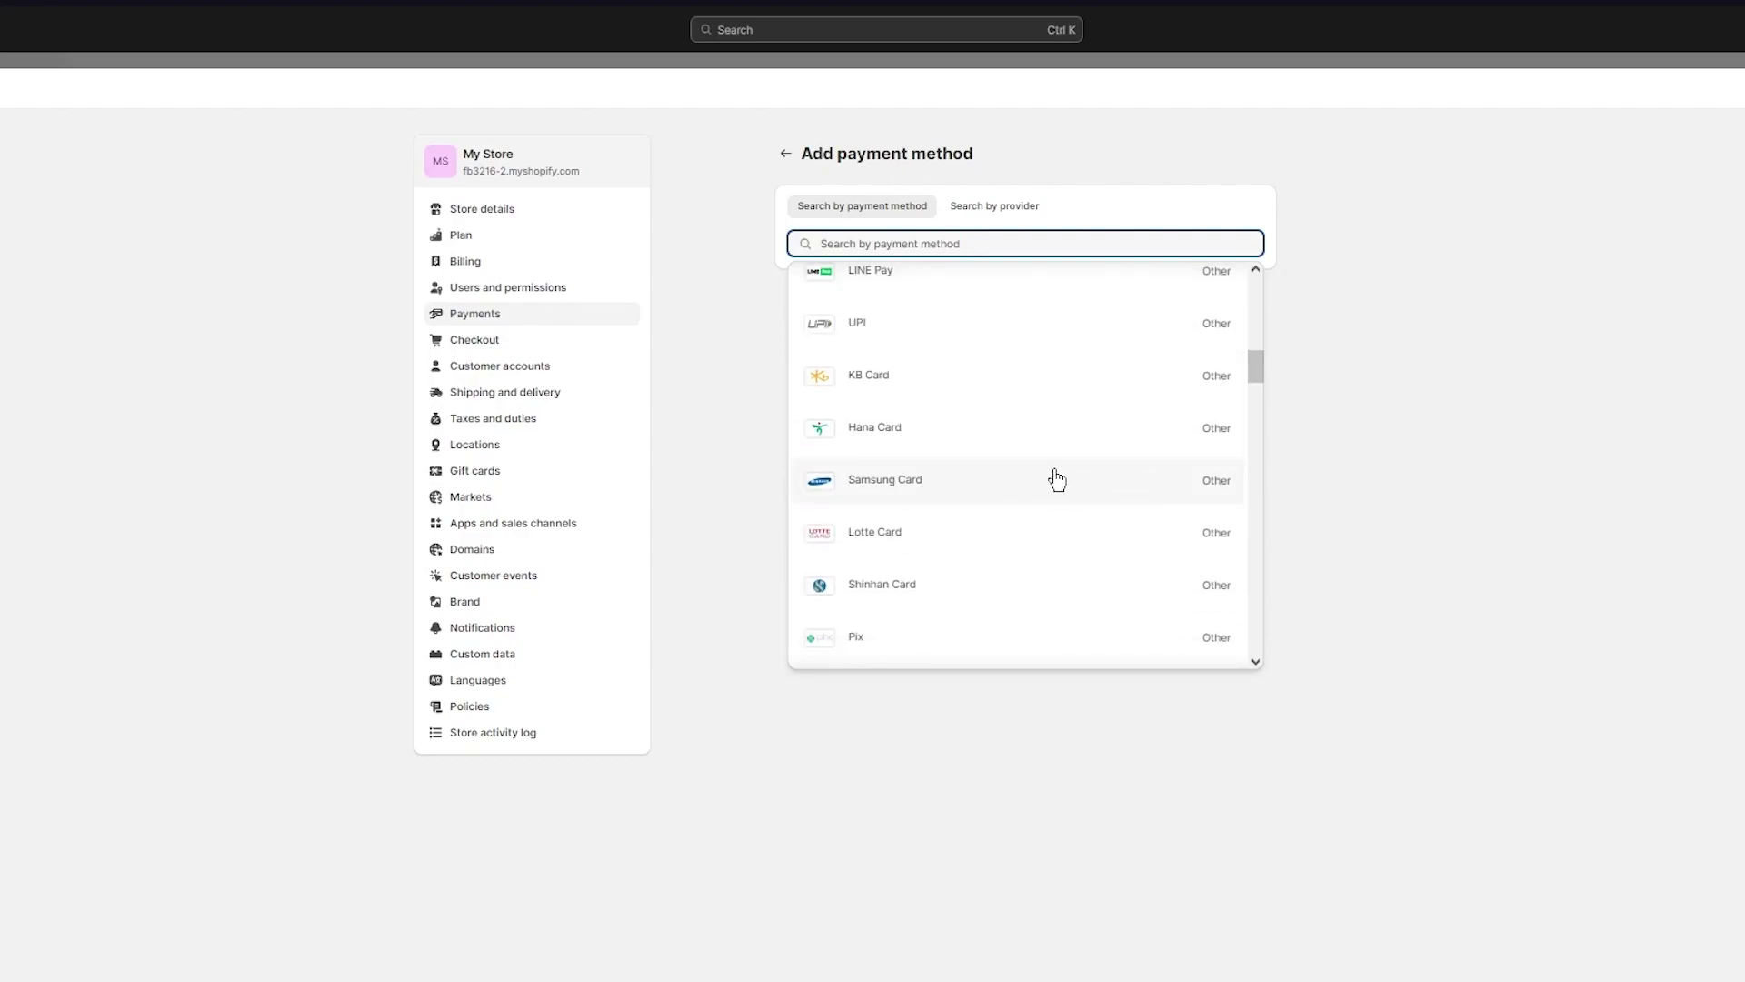
pyautogui.scroll(-3, 1075, 473)
pyautogui.scroll(-3, 1054, 486)
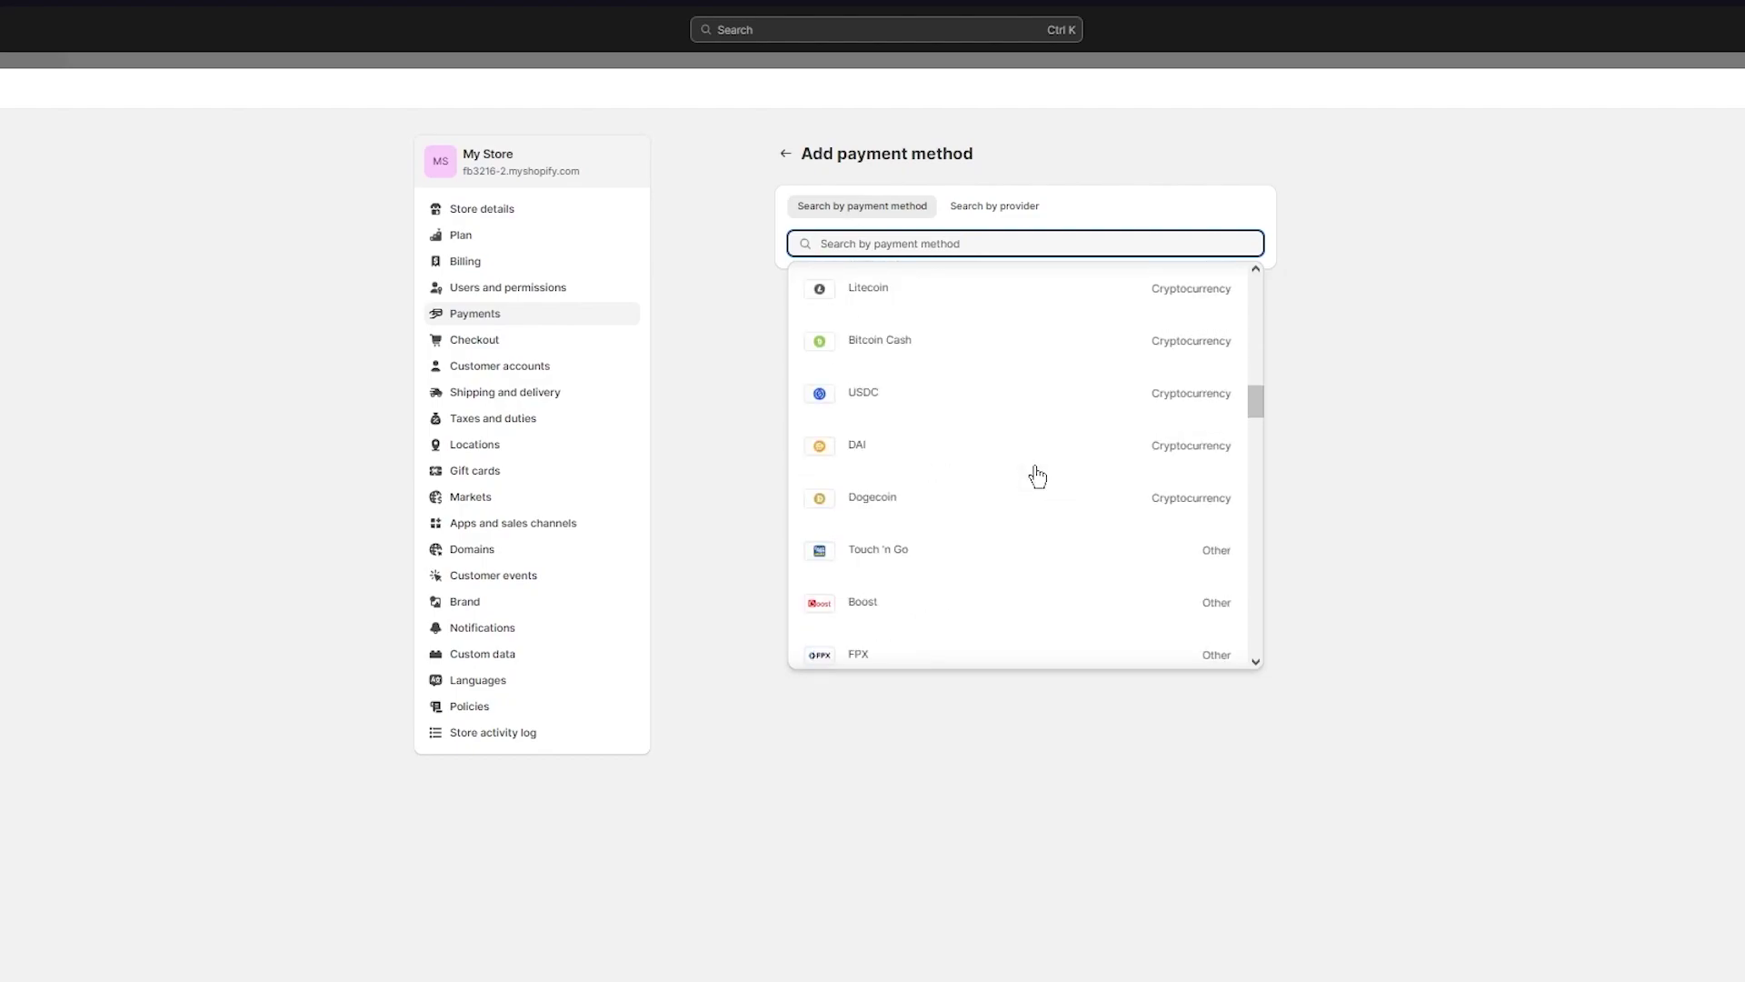
pyautogui.scroll(-3, 1039, 469)
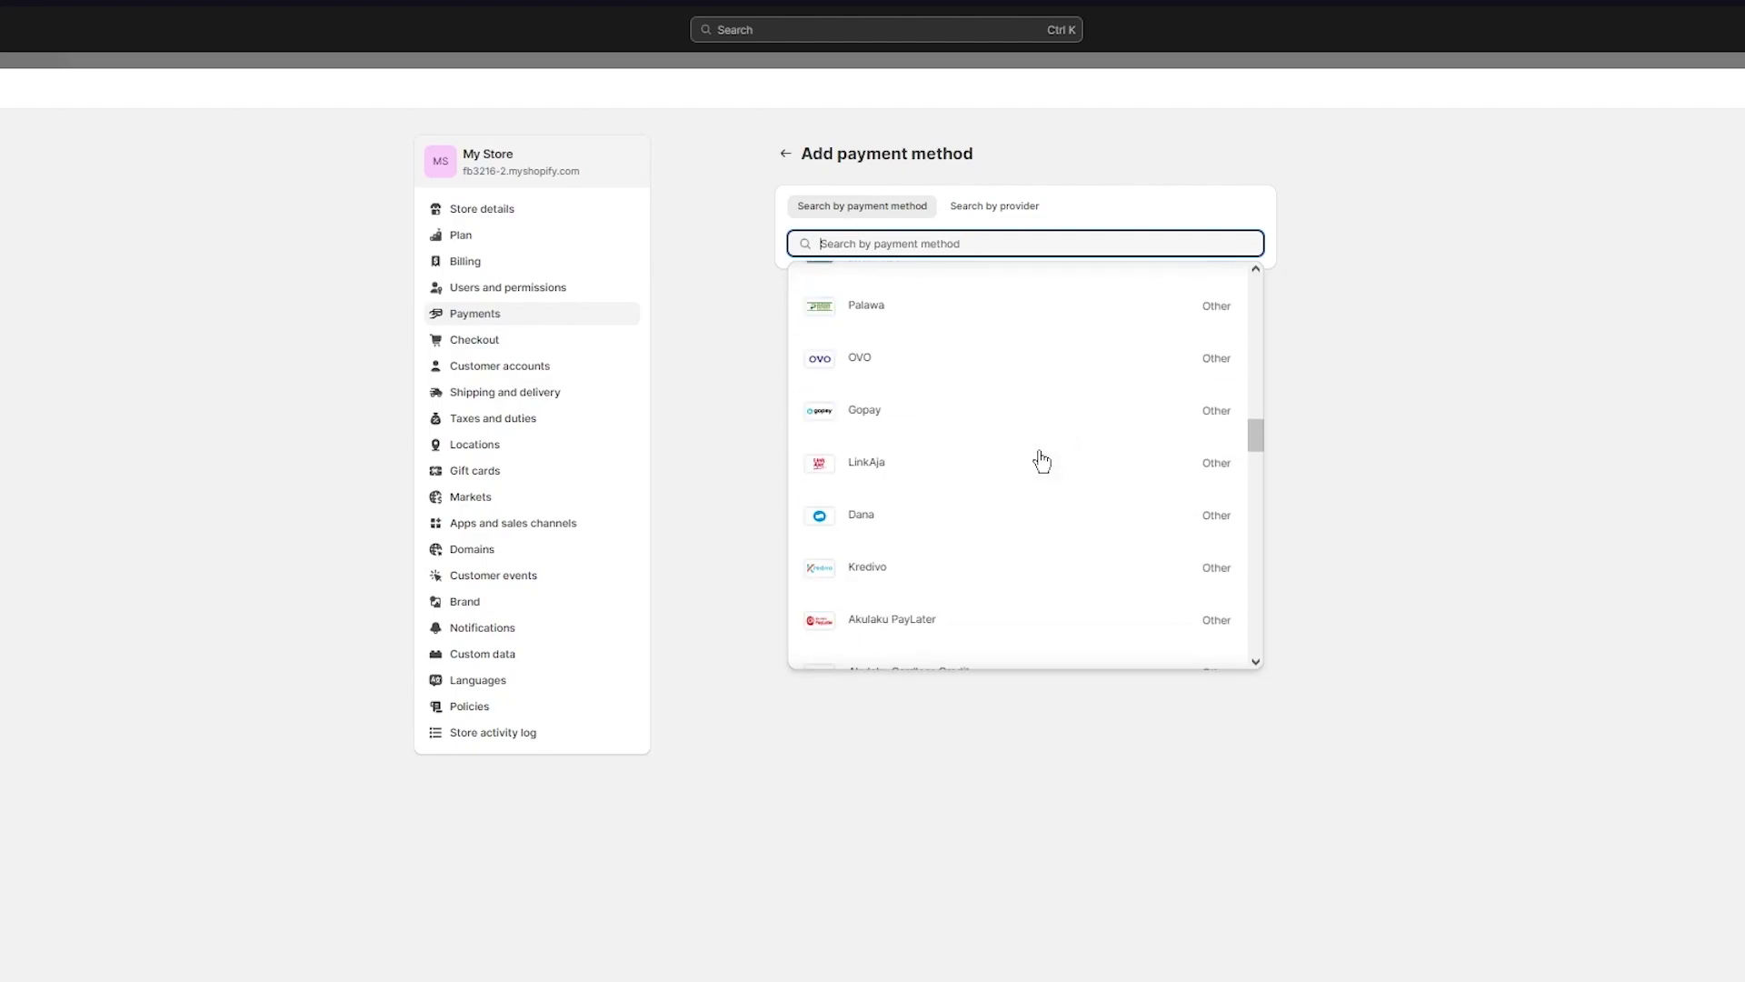
pyautogui.scroll(-3, 1036, 457)
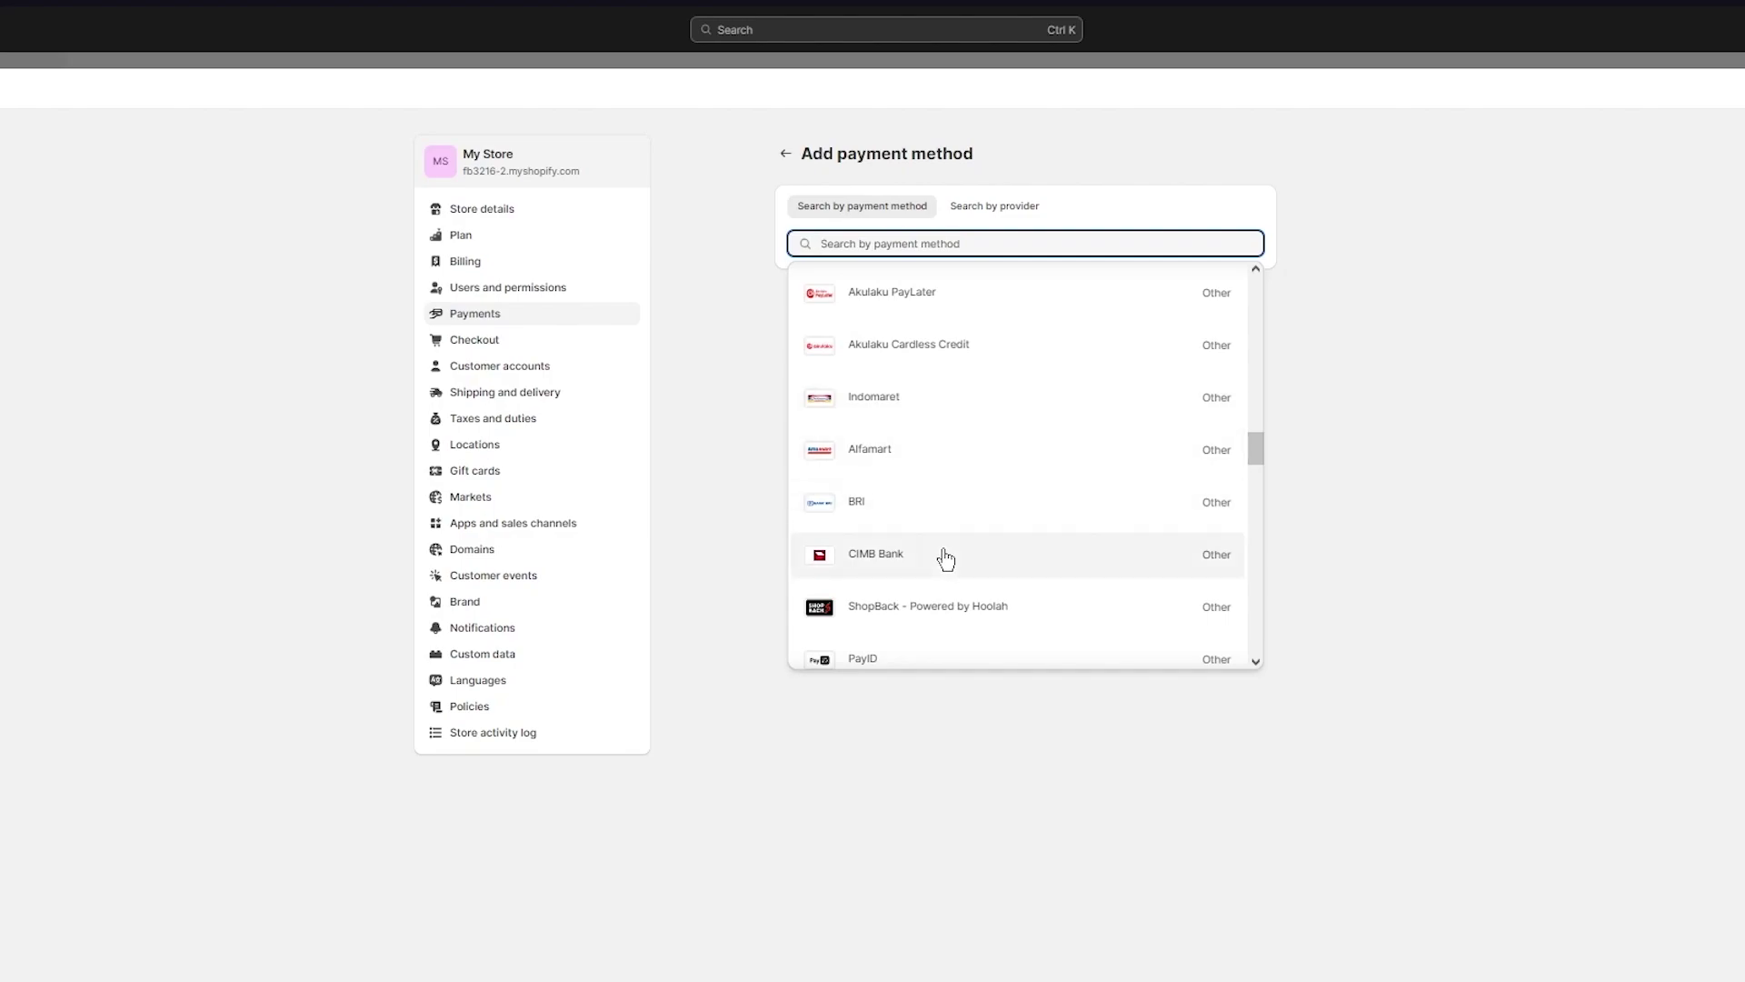
pyautogui.click(1181, 578)
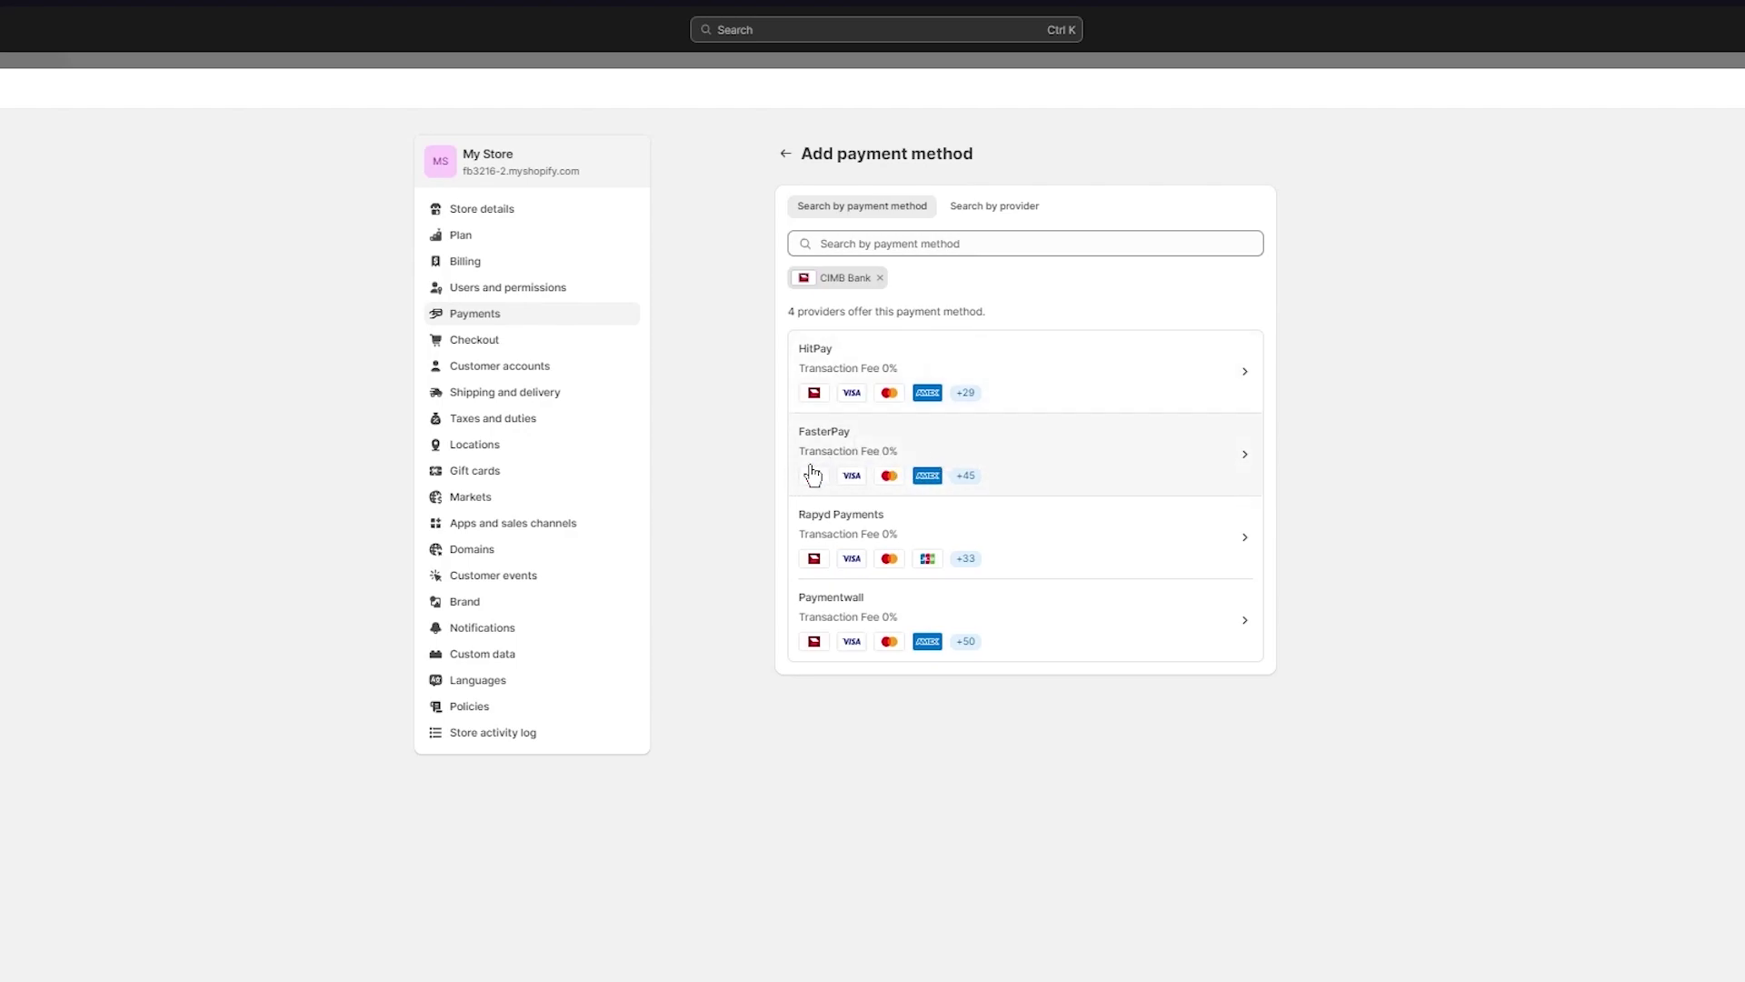
# Choose FasterPay as the provider for CIMB Bank, start connecting it and install its app on the store
pyautogui.moveTo(818, 481)
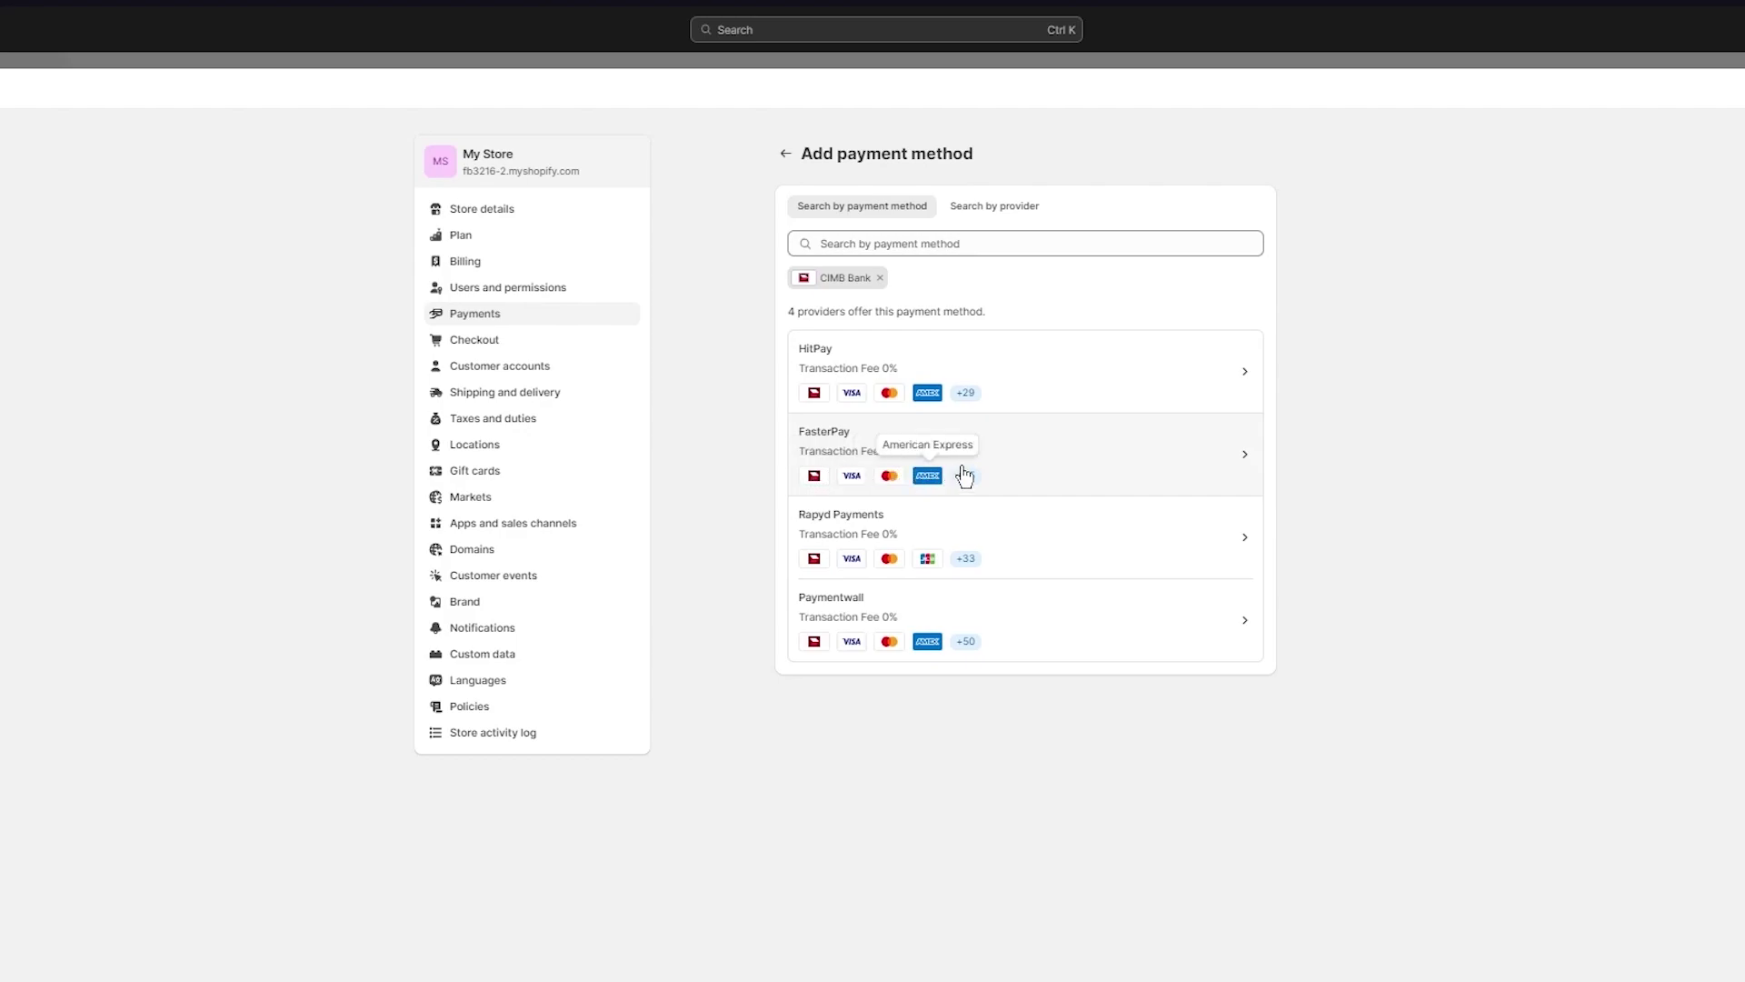
pyautogui.click(1132, 461)
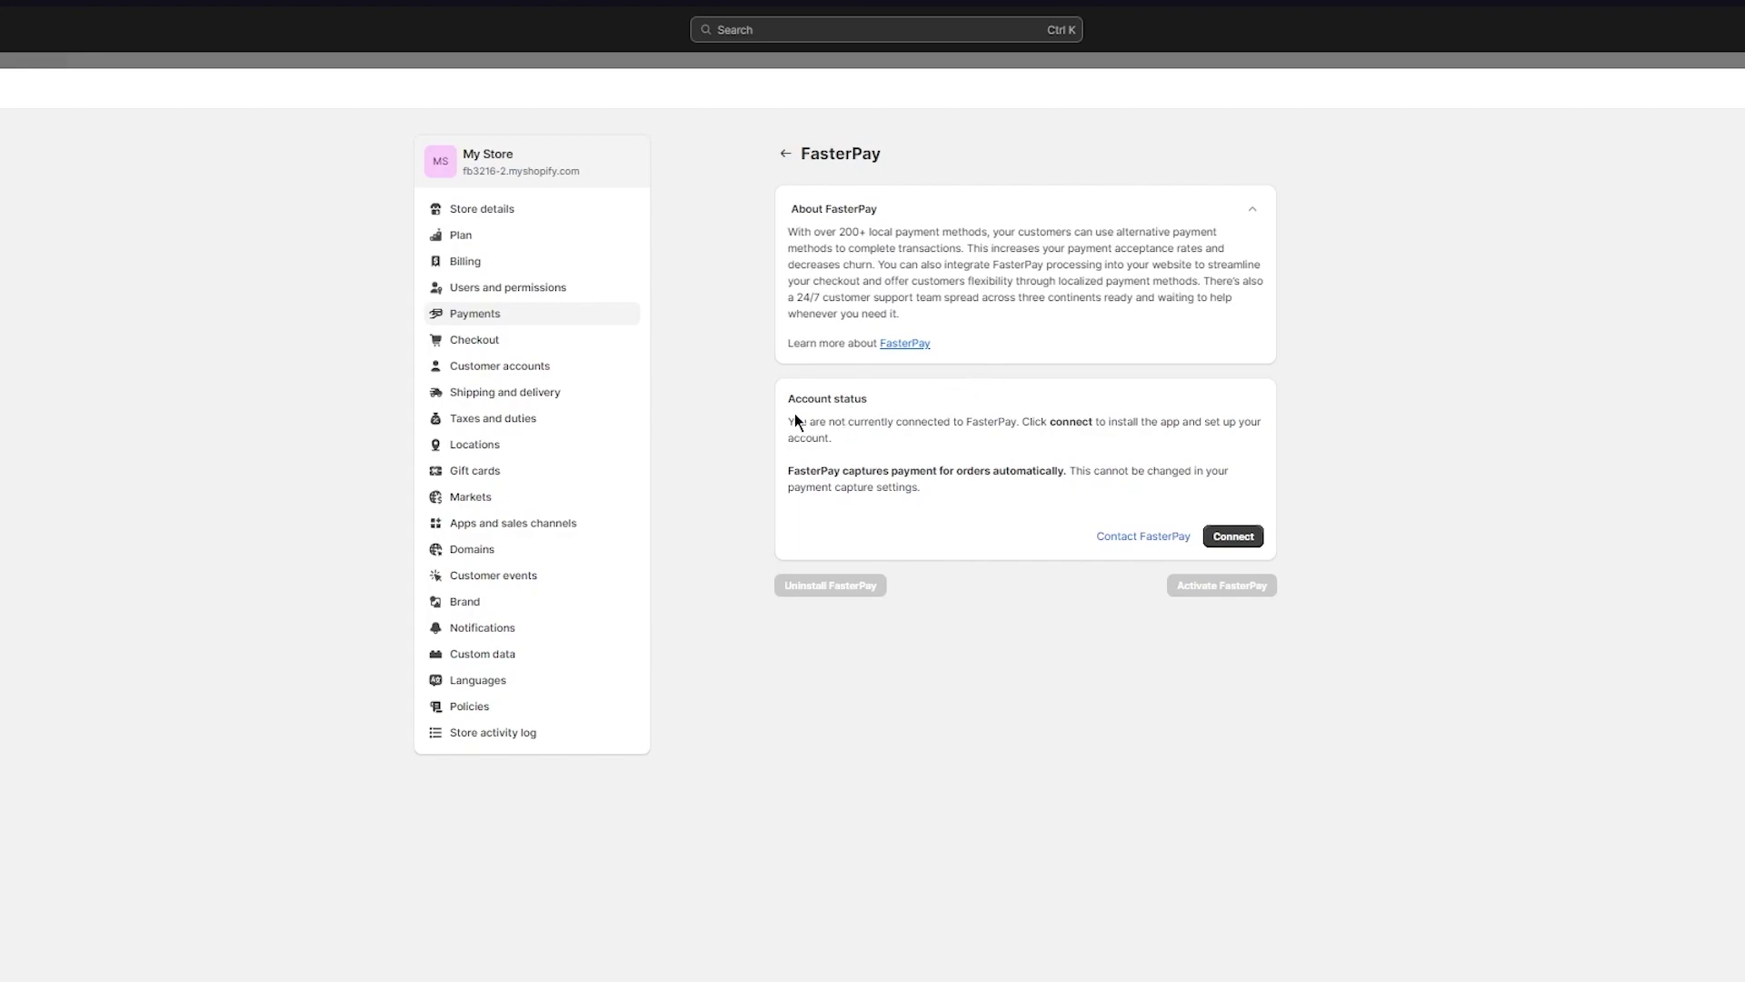
pyautogui.click(1237, 538)
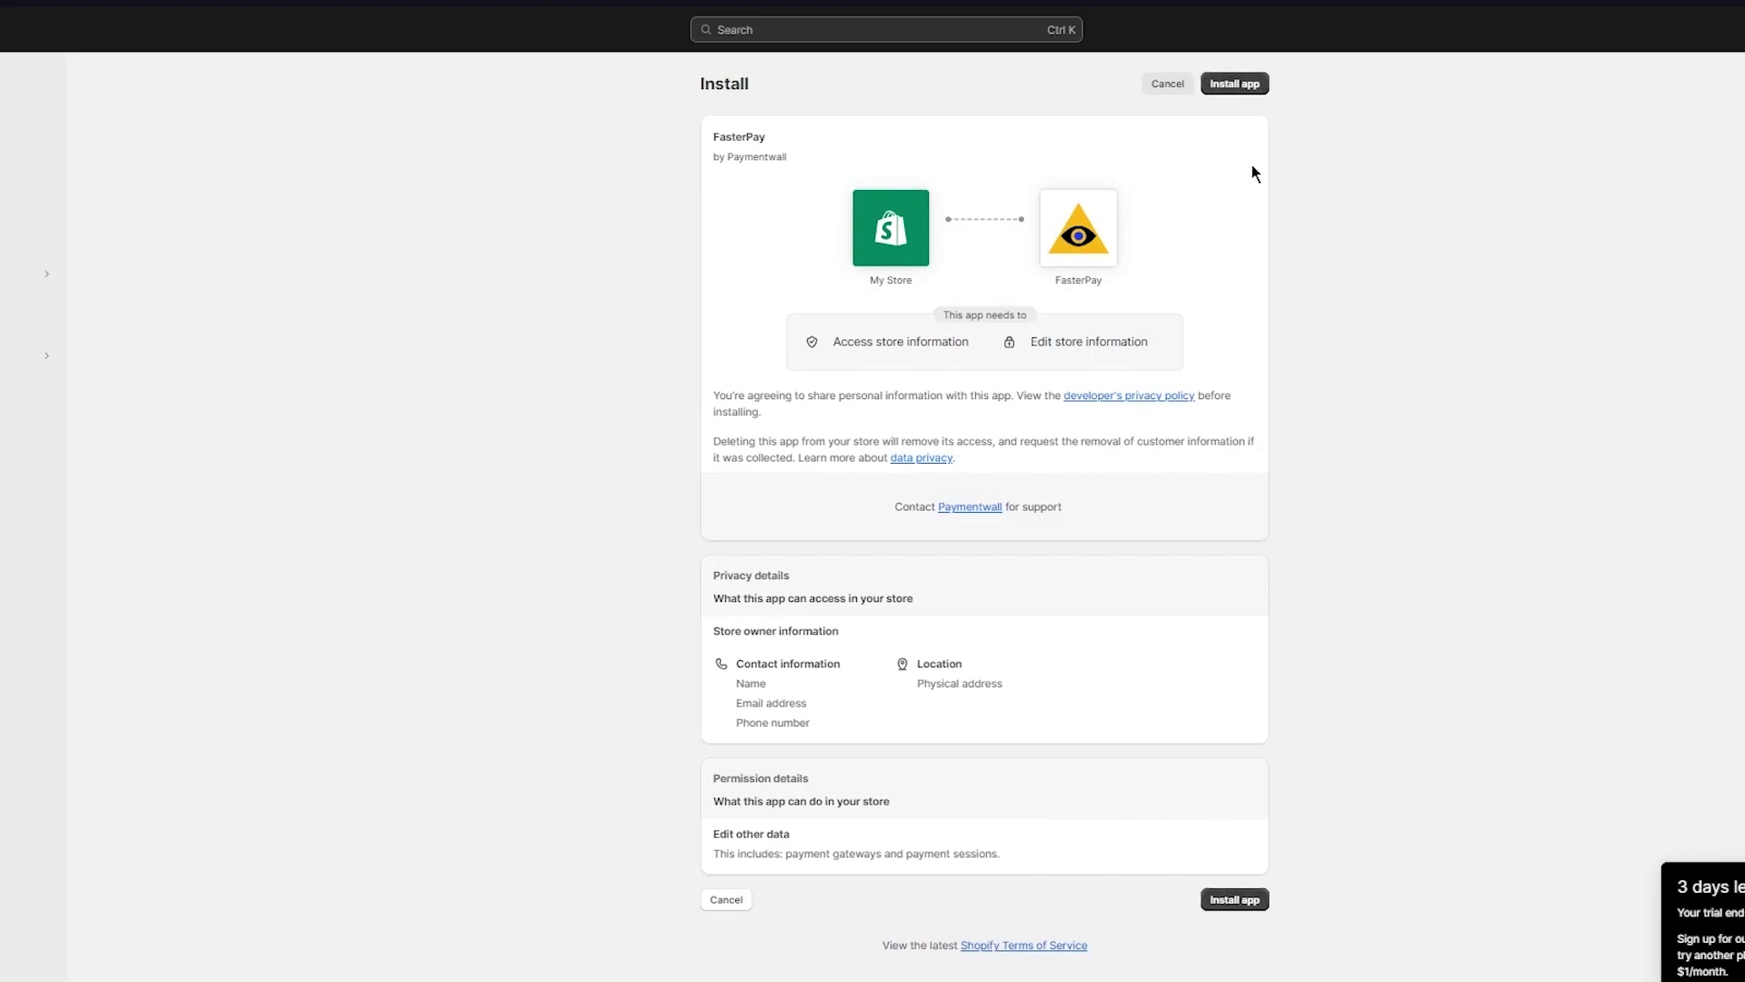
pyautogui.click(1253, 84)
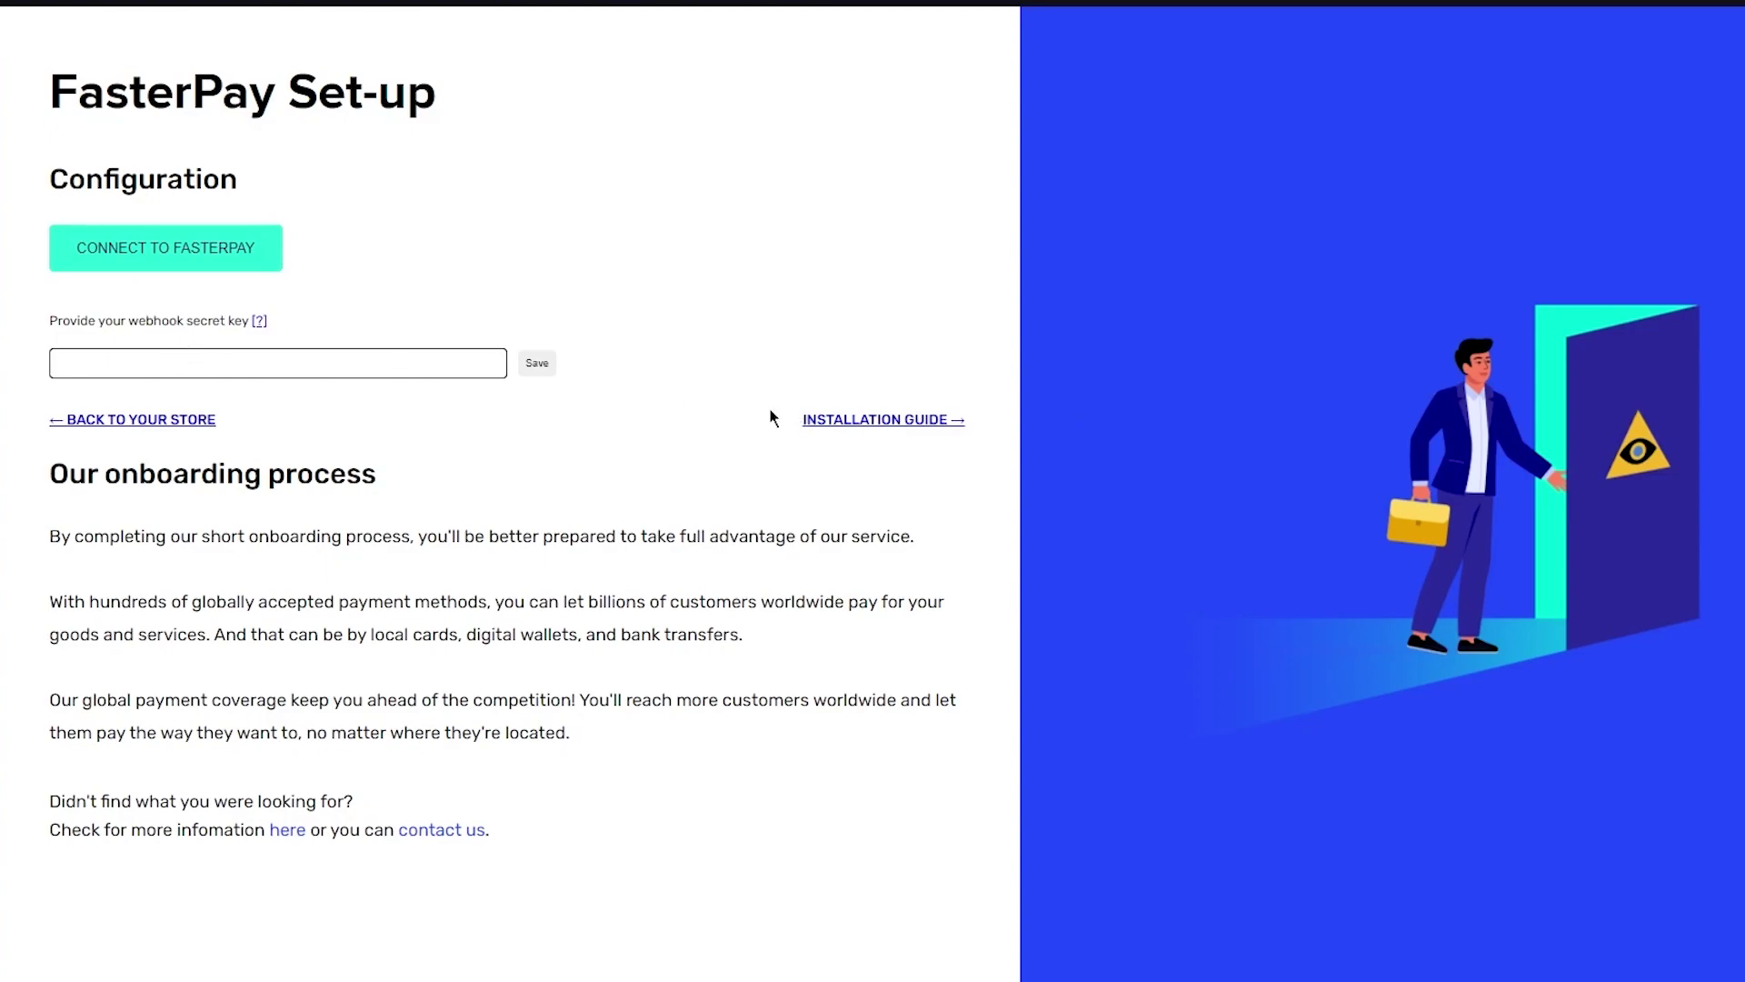
# Open the FasterPay account login from its set-up page, close it and return to the store's payment settings
pyautogui.click(224, 260)
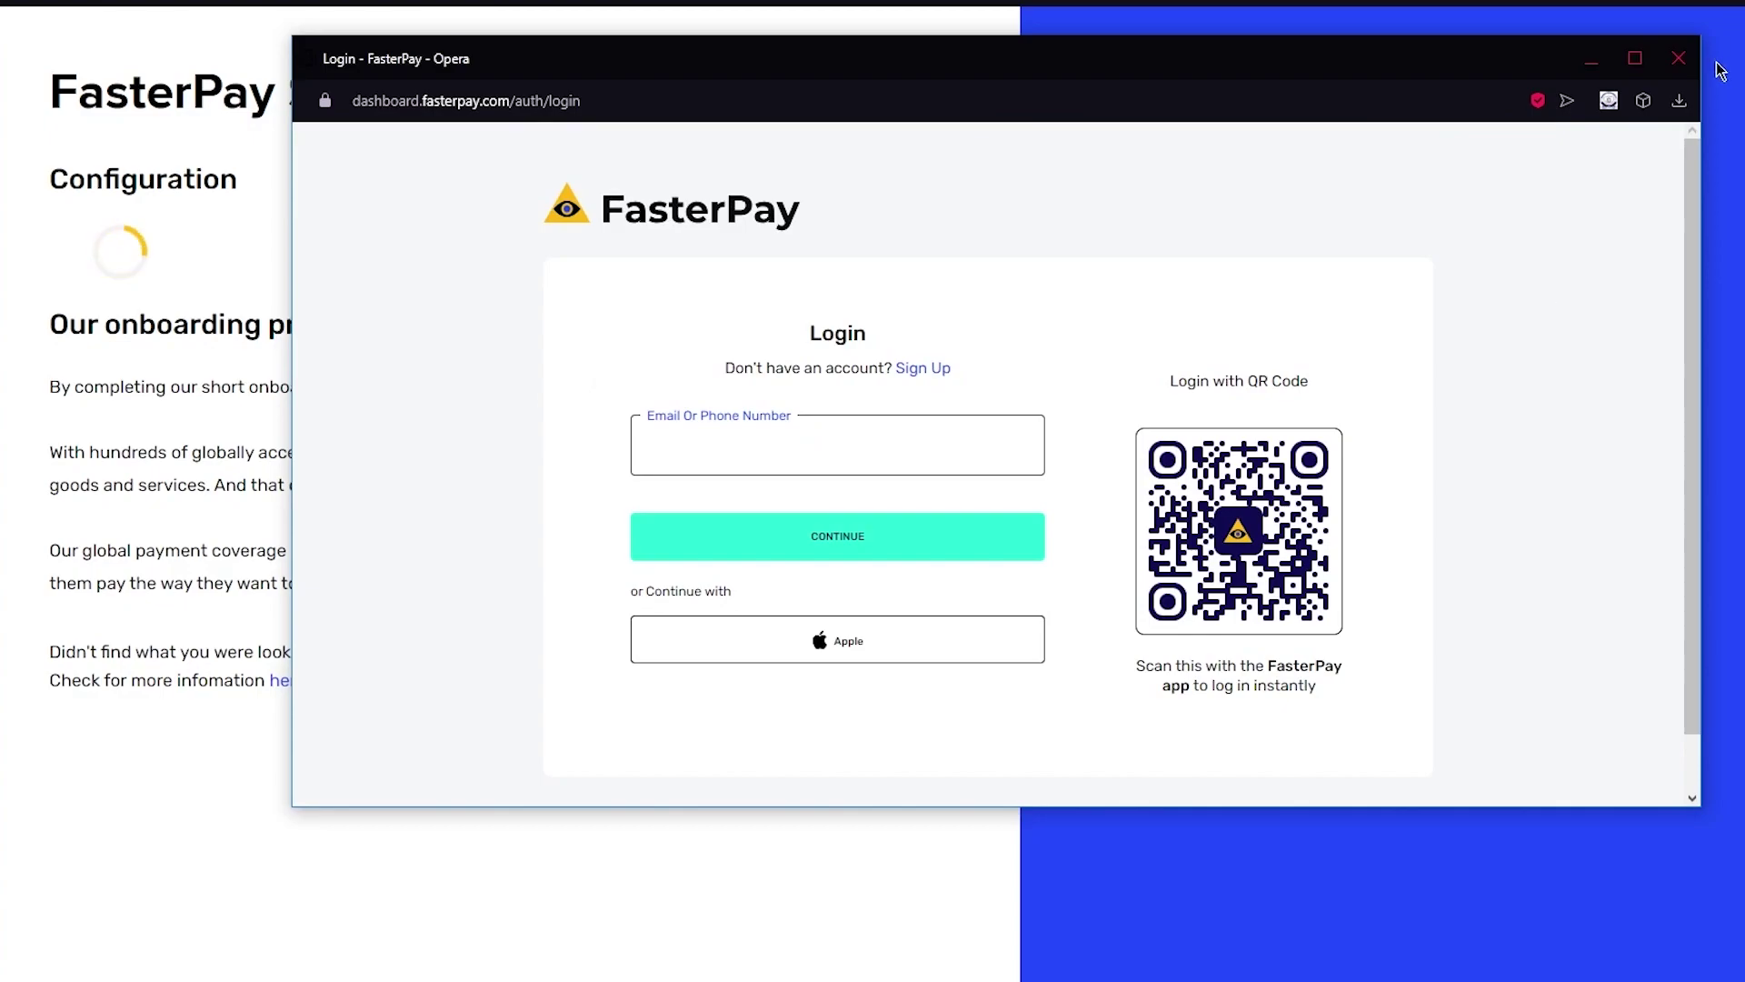
pyautogui.click(1678, 60)
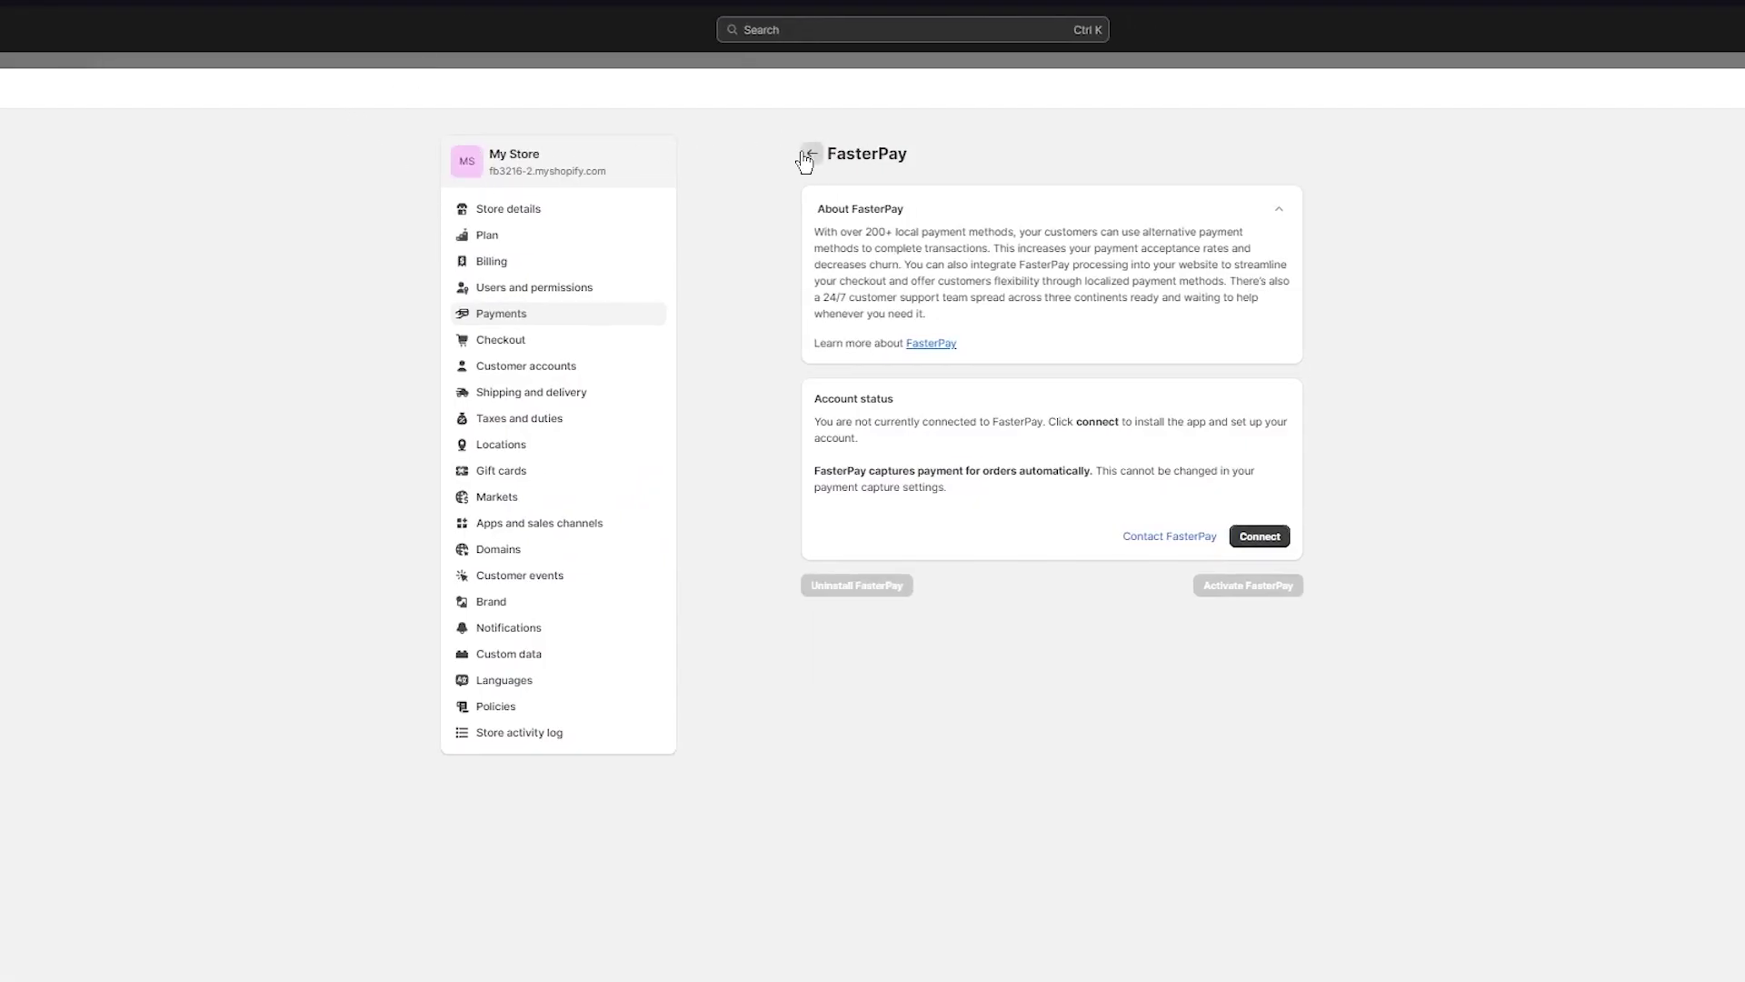
pyautogui.click(805, 156)
pyautogui.click(810, 154)
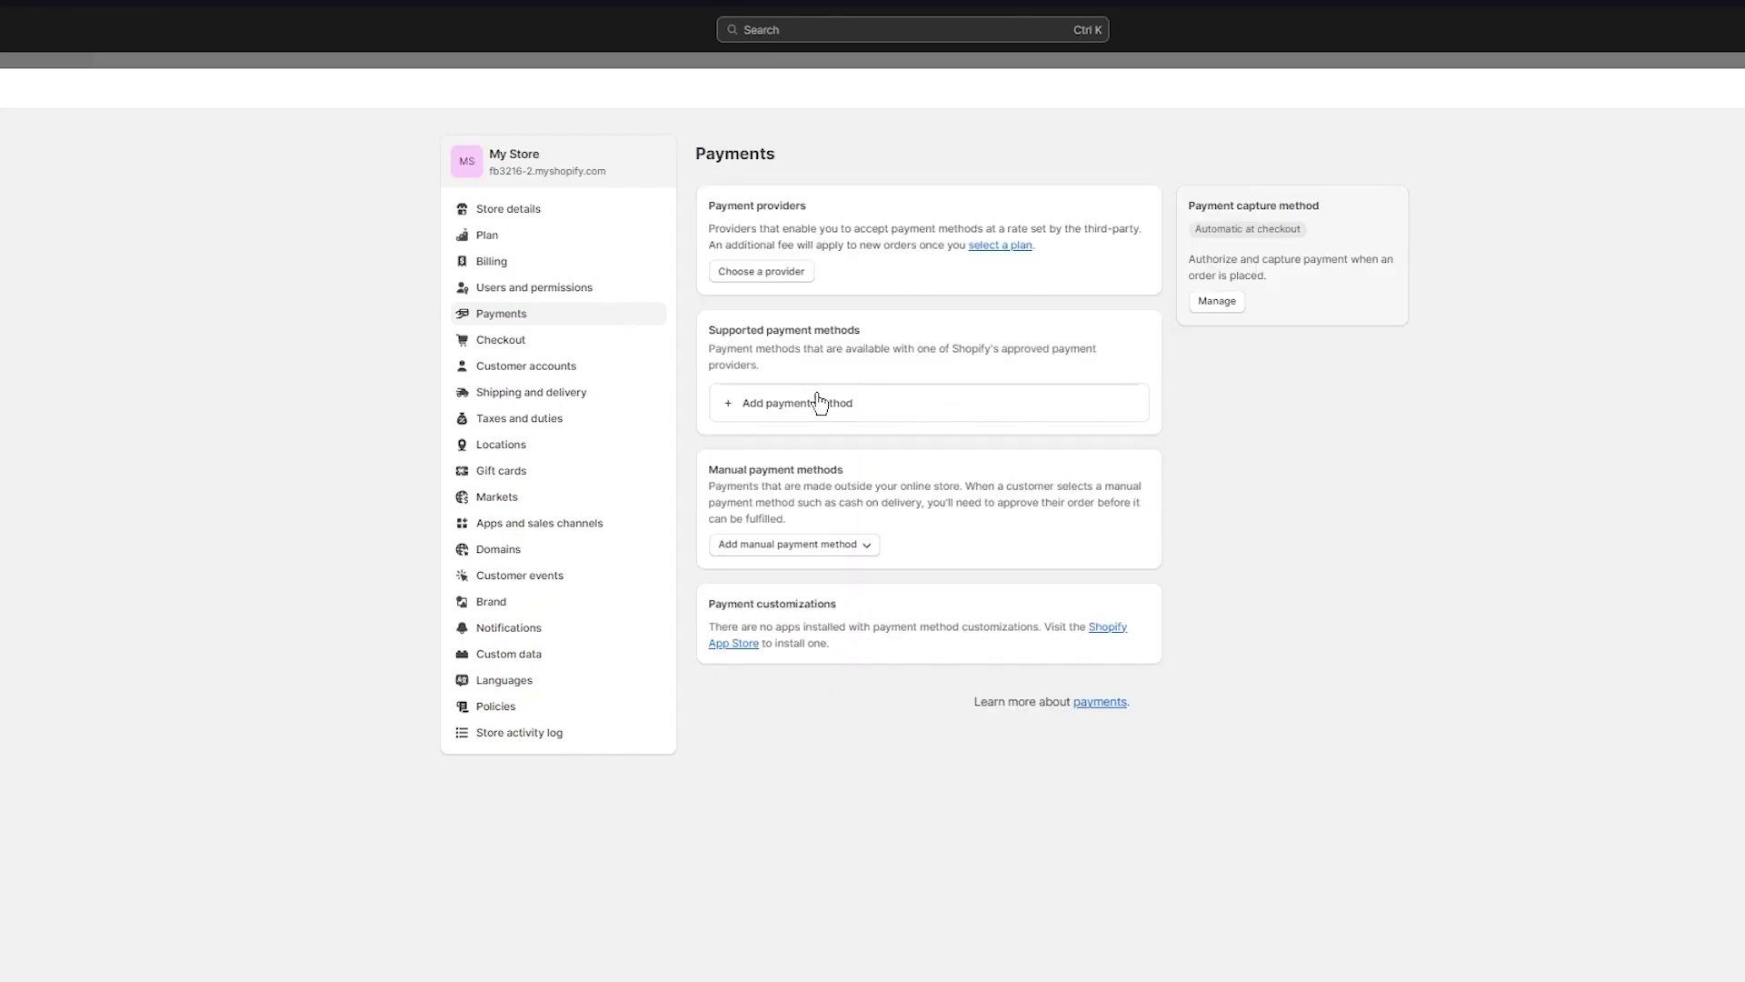
# Open the list of third-party payment providers and view its payment method filter options
pyautogui.click(740, 276)
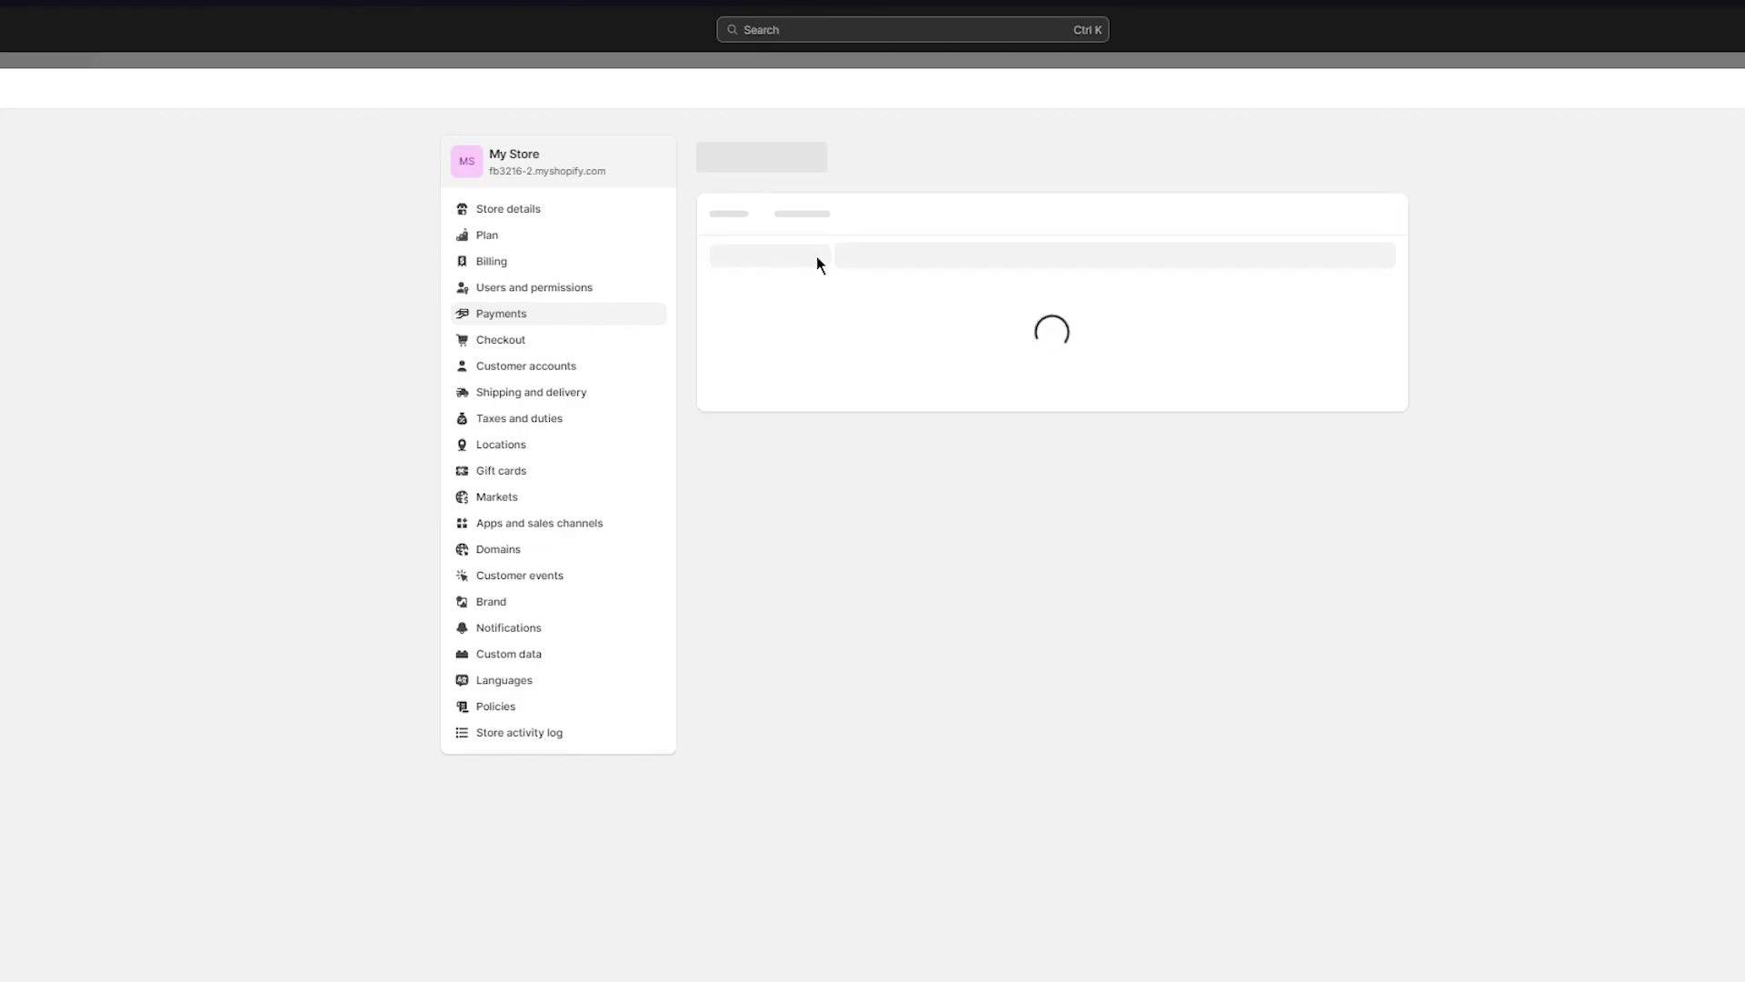
pyautogui.click(900, 214)
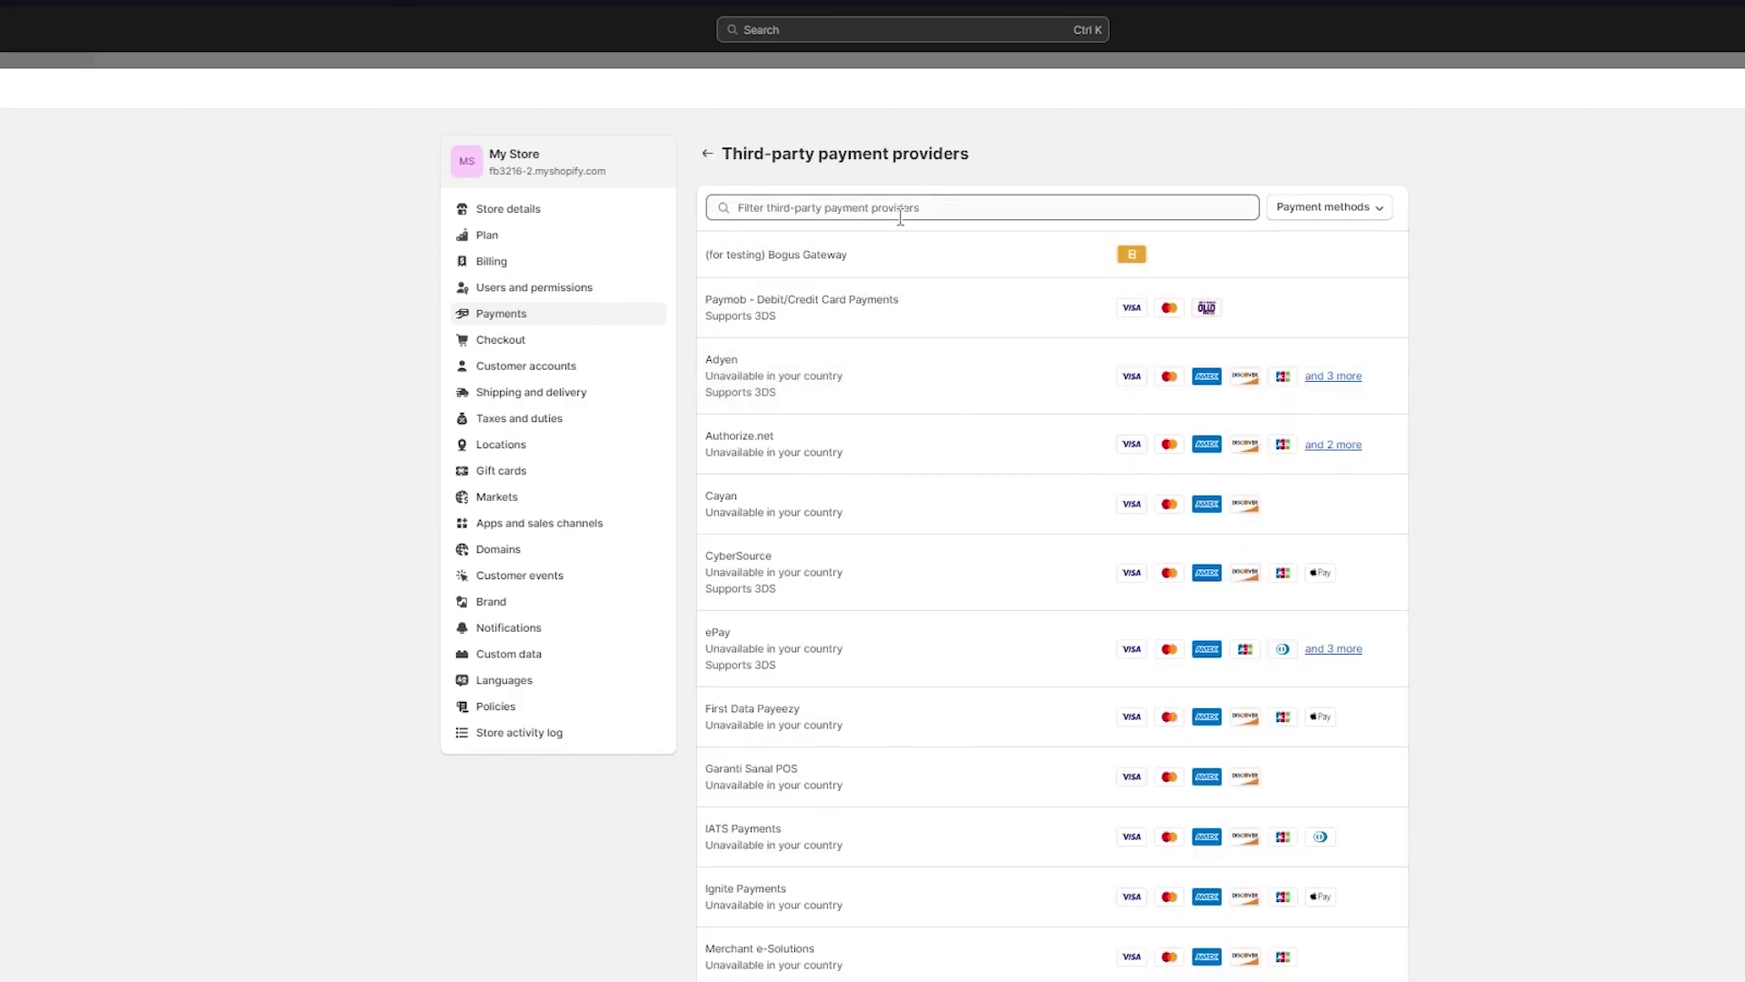
pyautogui.click(1383, 216)
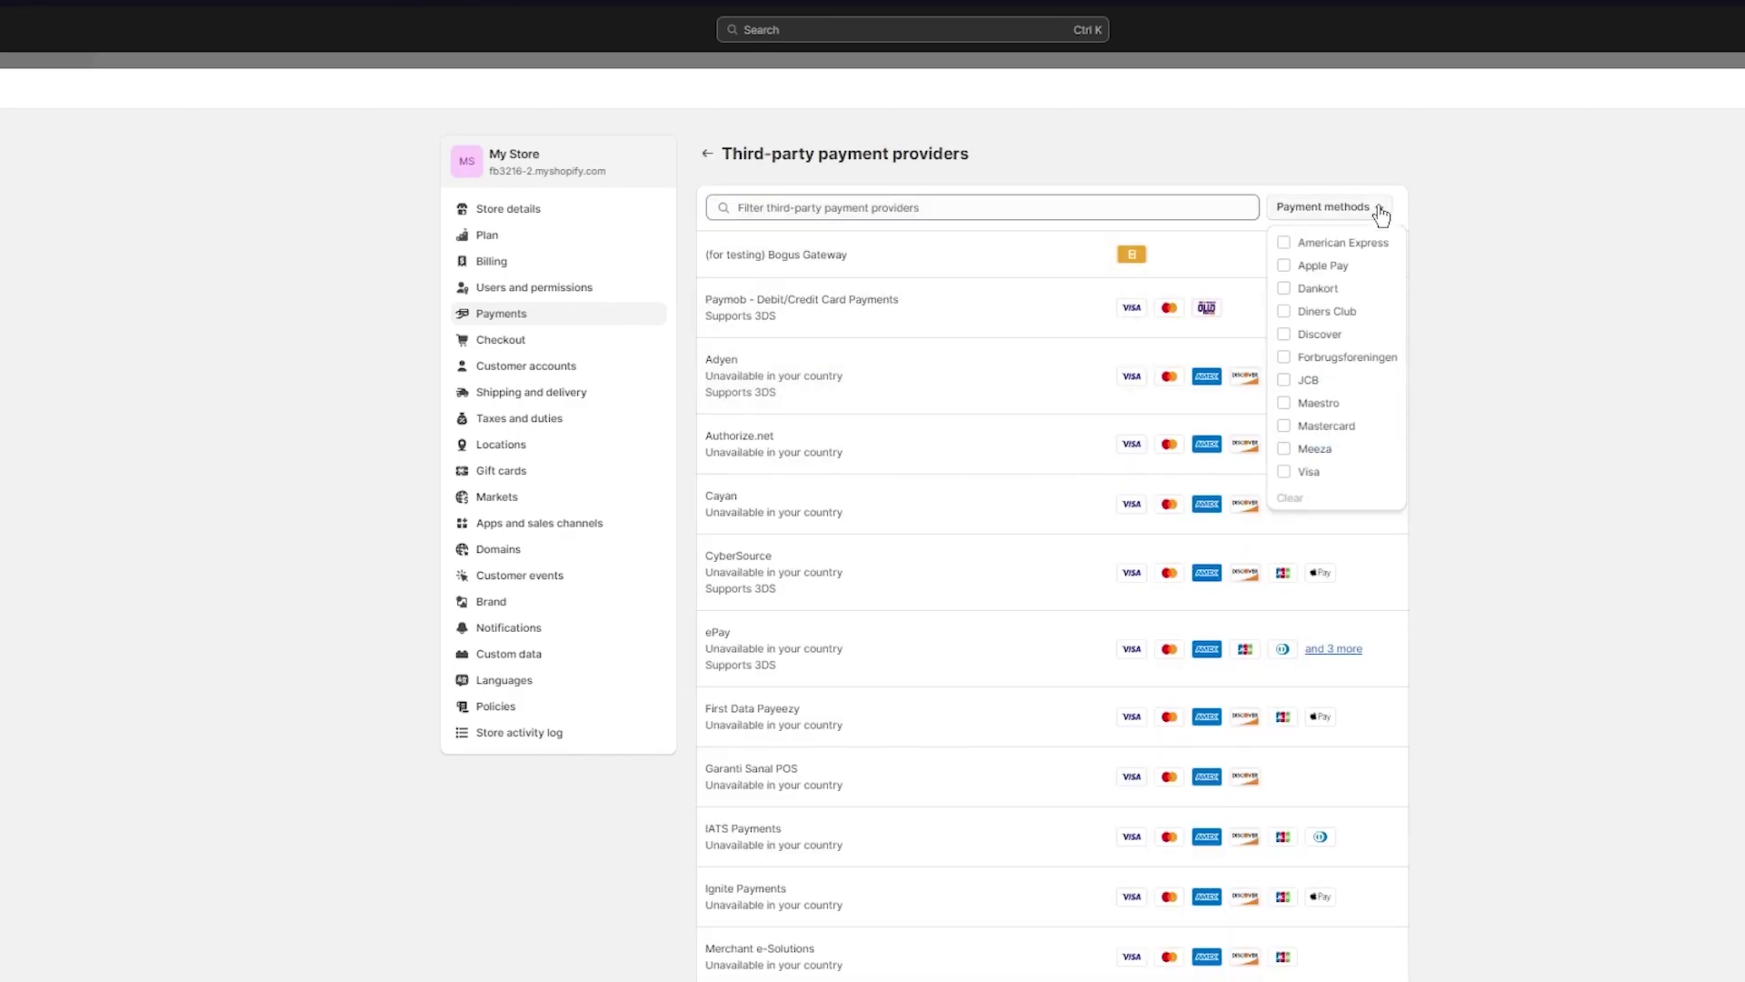
# Filter the third-party payment providers by "ban", clear the filter and look through the full list
pyautogui.click(1082, 196)
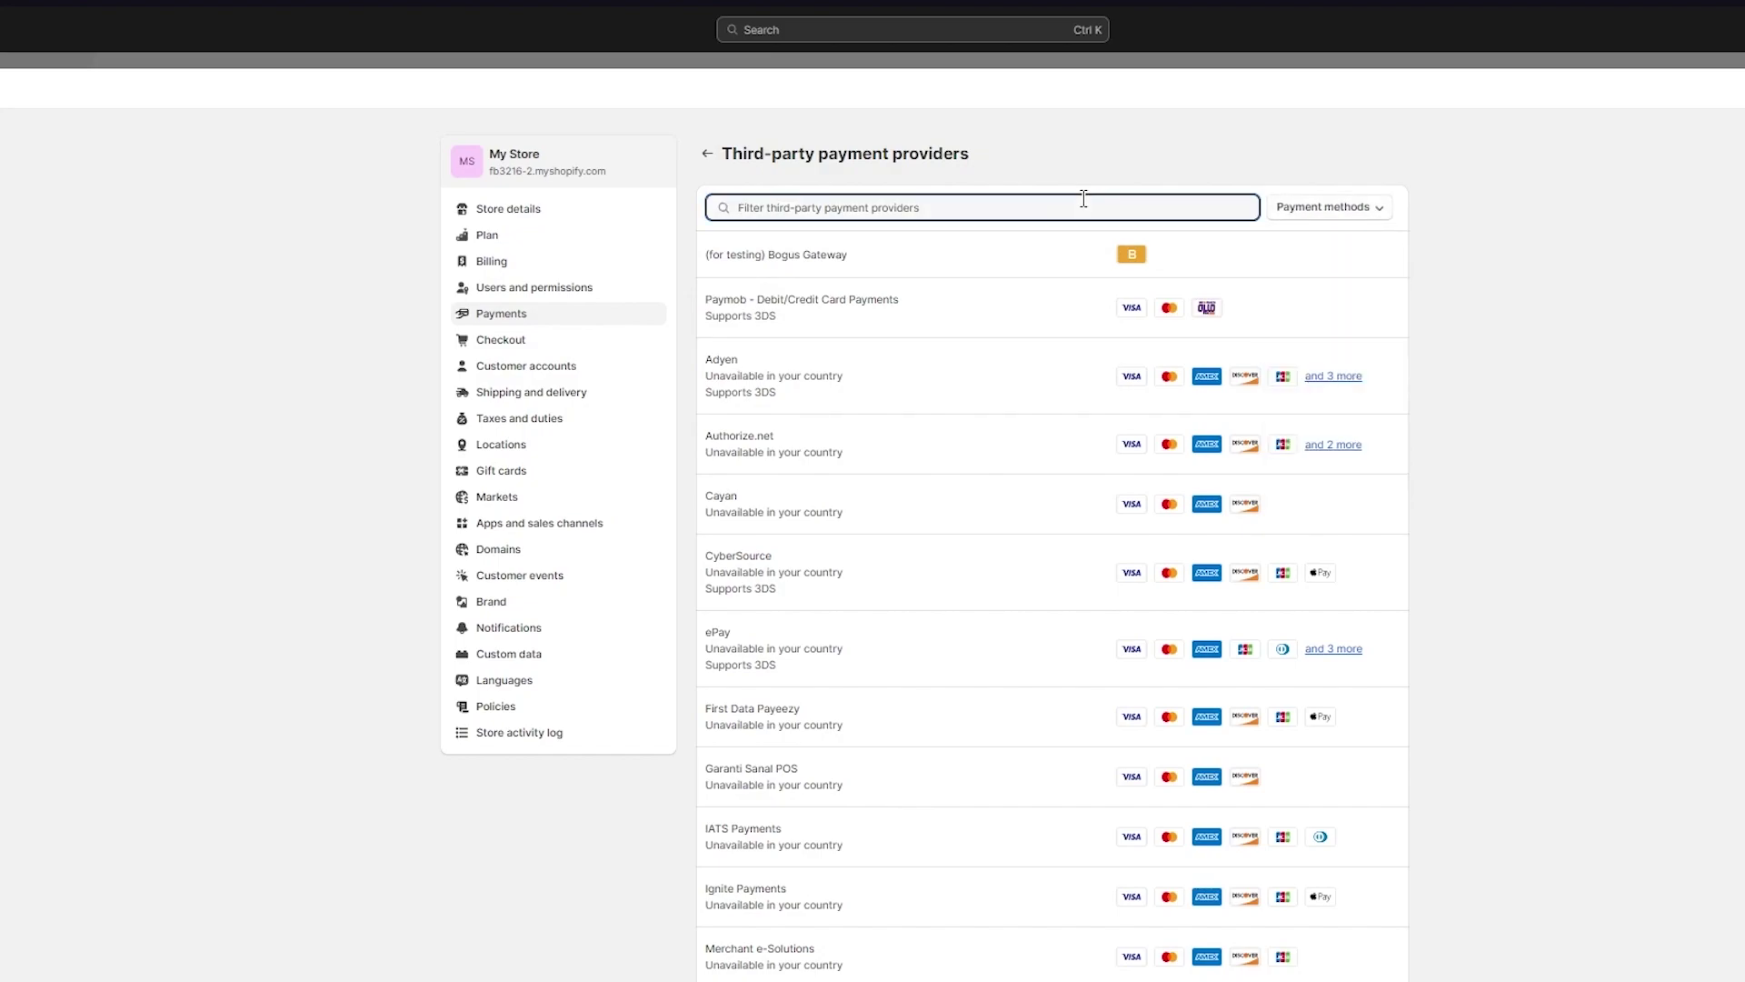
pyautogui.write('ban')
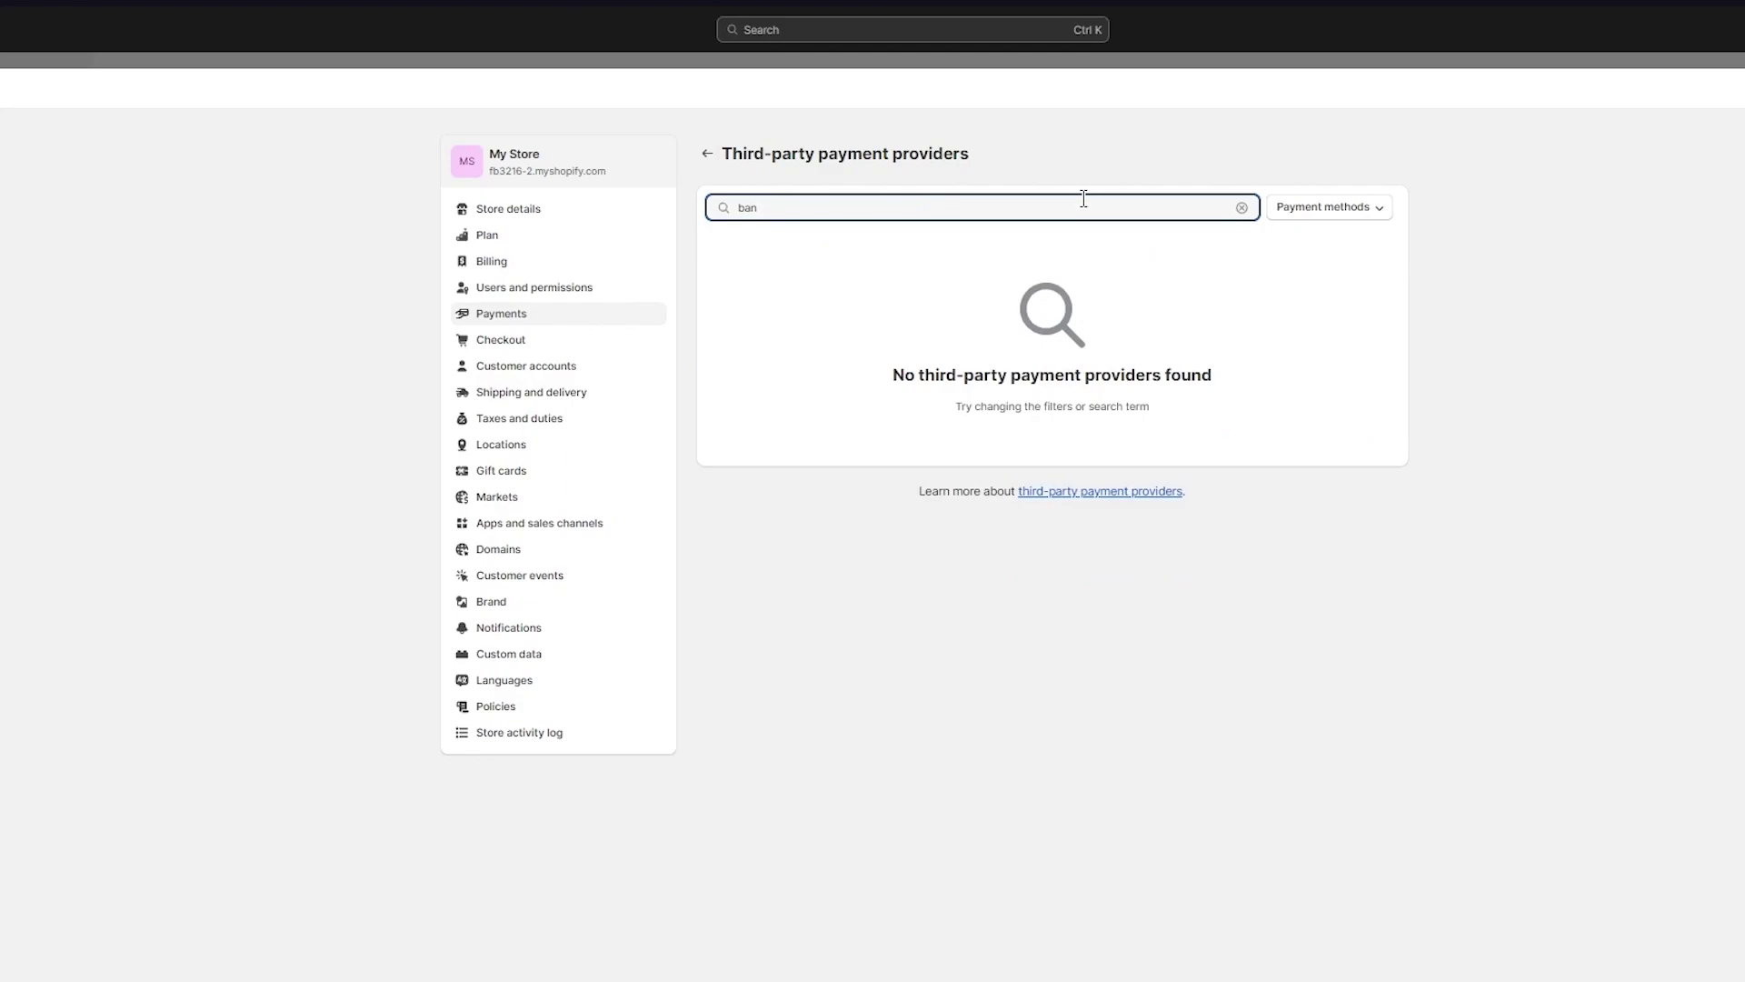
pyautogui.press('BackSpace')
pyautogui.press('BackSpace')
pyautogui.press('BackSpace')
pyautogui.press('BackSpace')
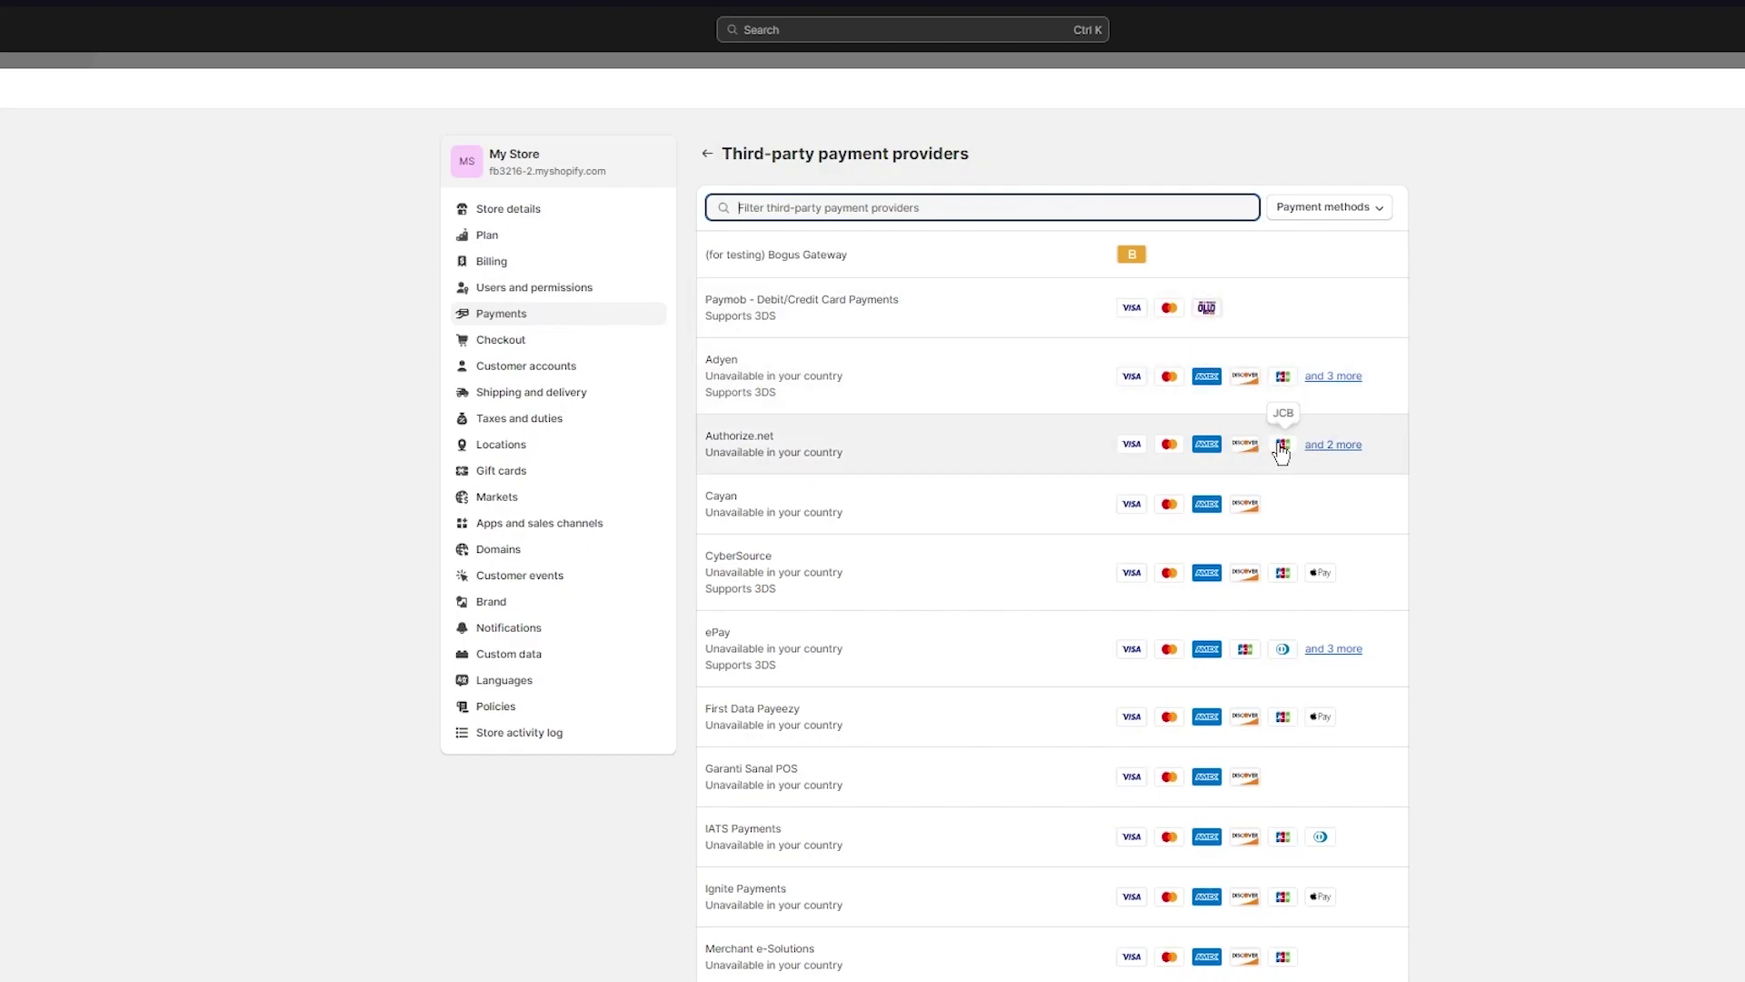
pyautogui.scroll(-1, 1281, 451)
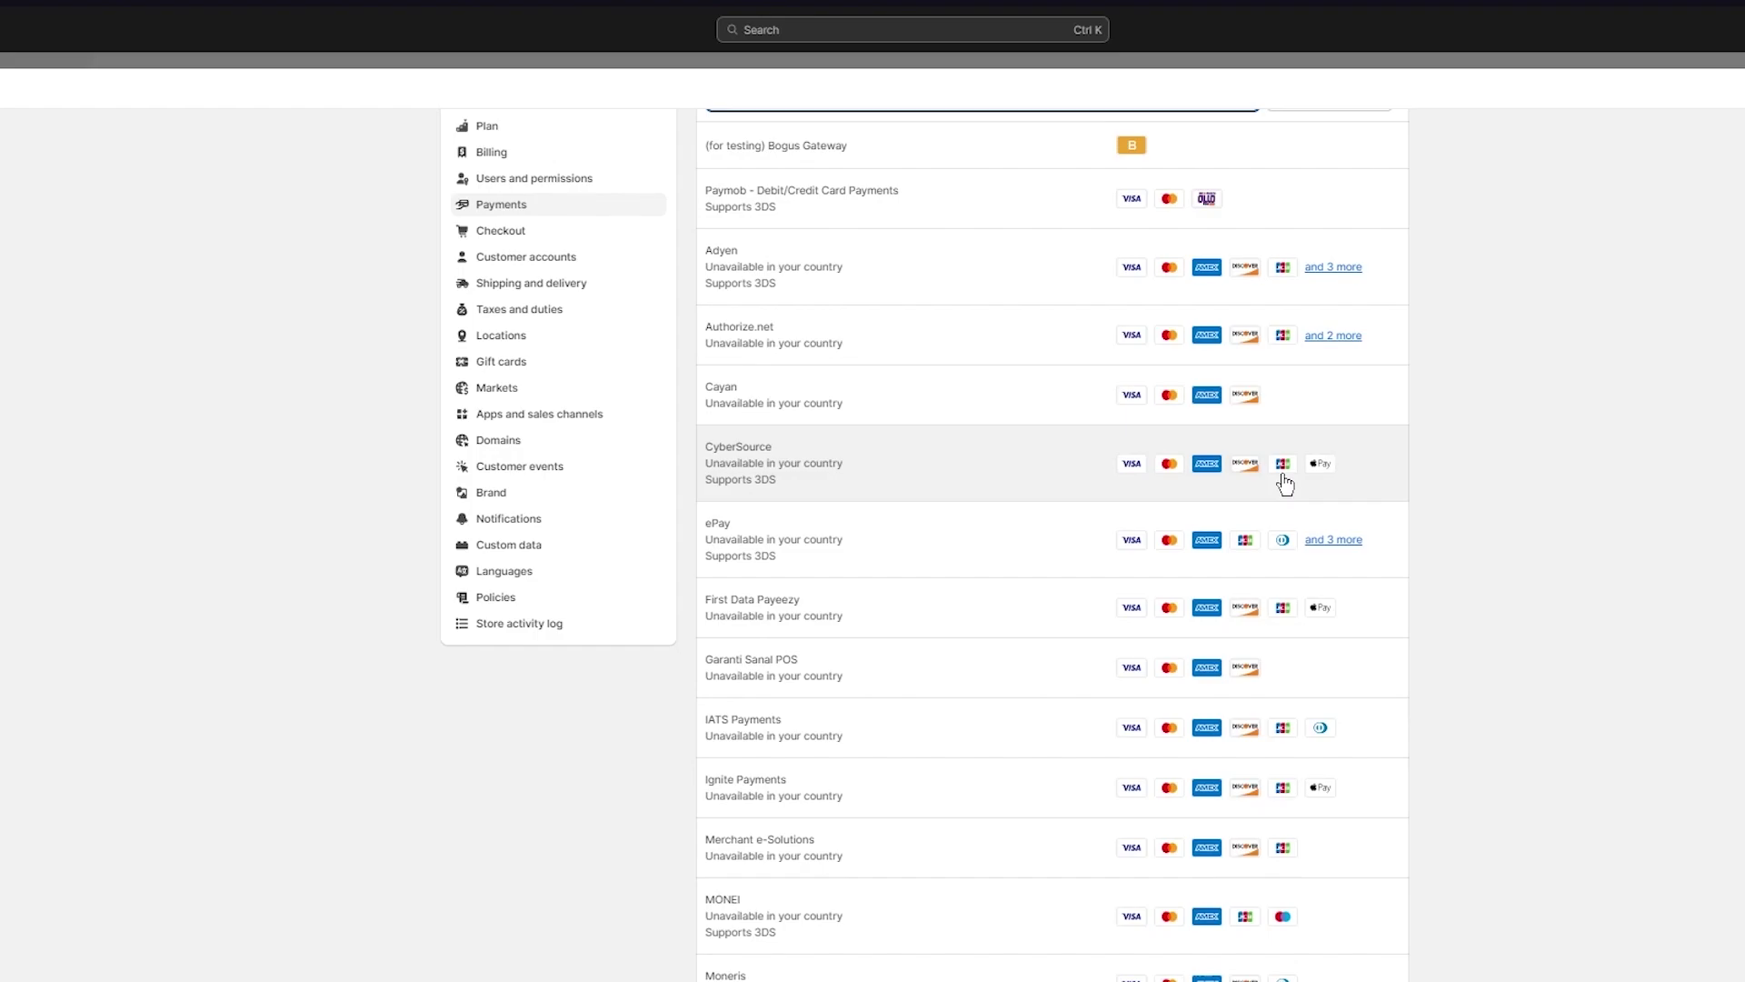
# Look through the remaining third-party payment providers, return to the payment settings and close the Bank Deposit set-up
pyautogui.scroll(-5, 1284, 484)
pyautogui.scroll(6, 927, 425)
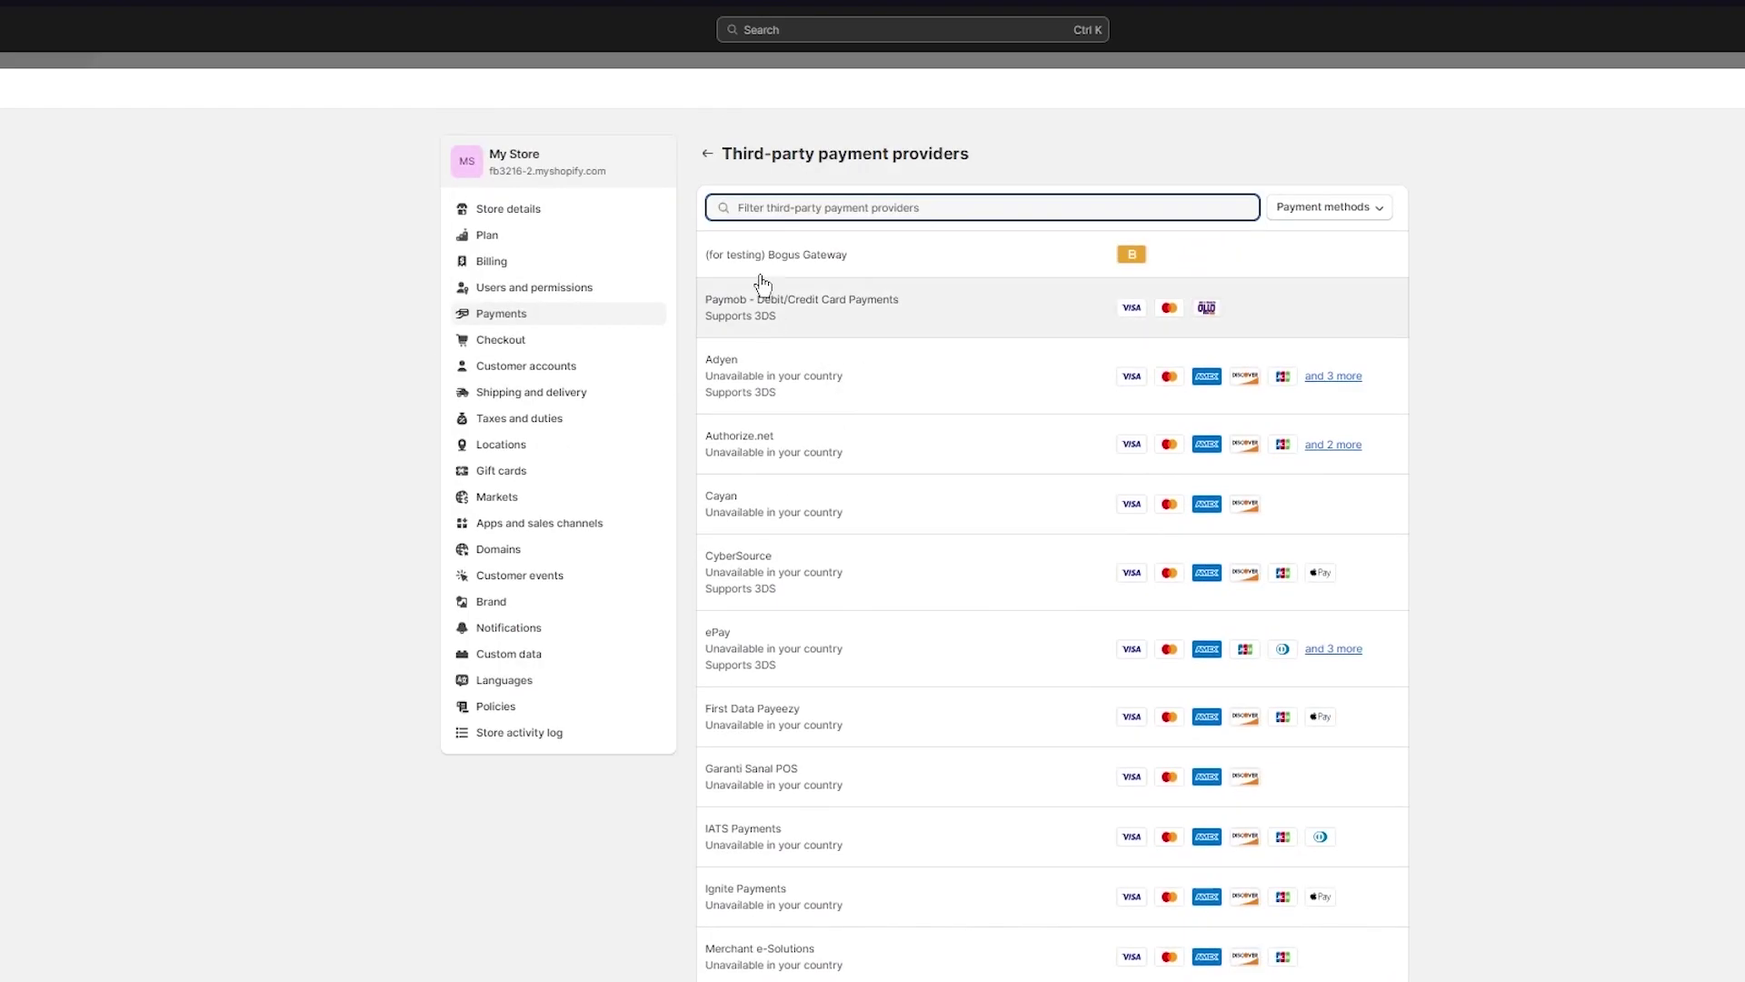
pyautogui.click(707, 153)
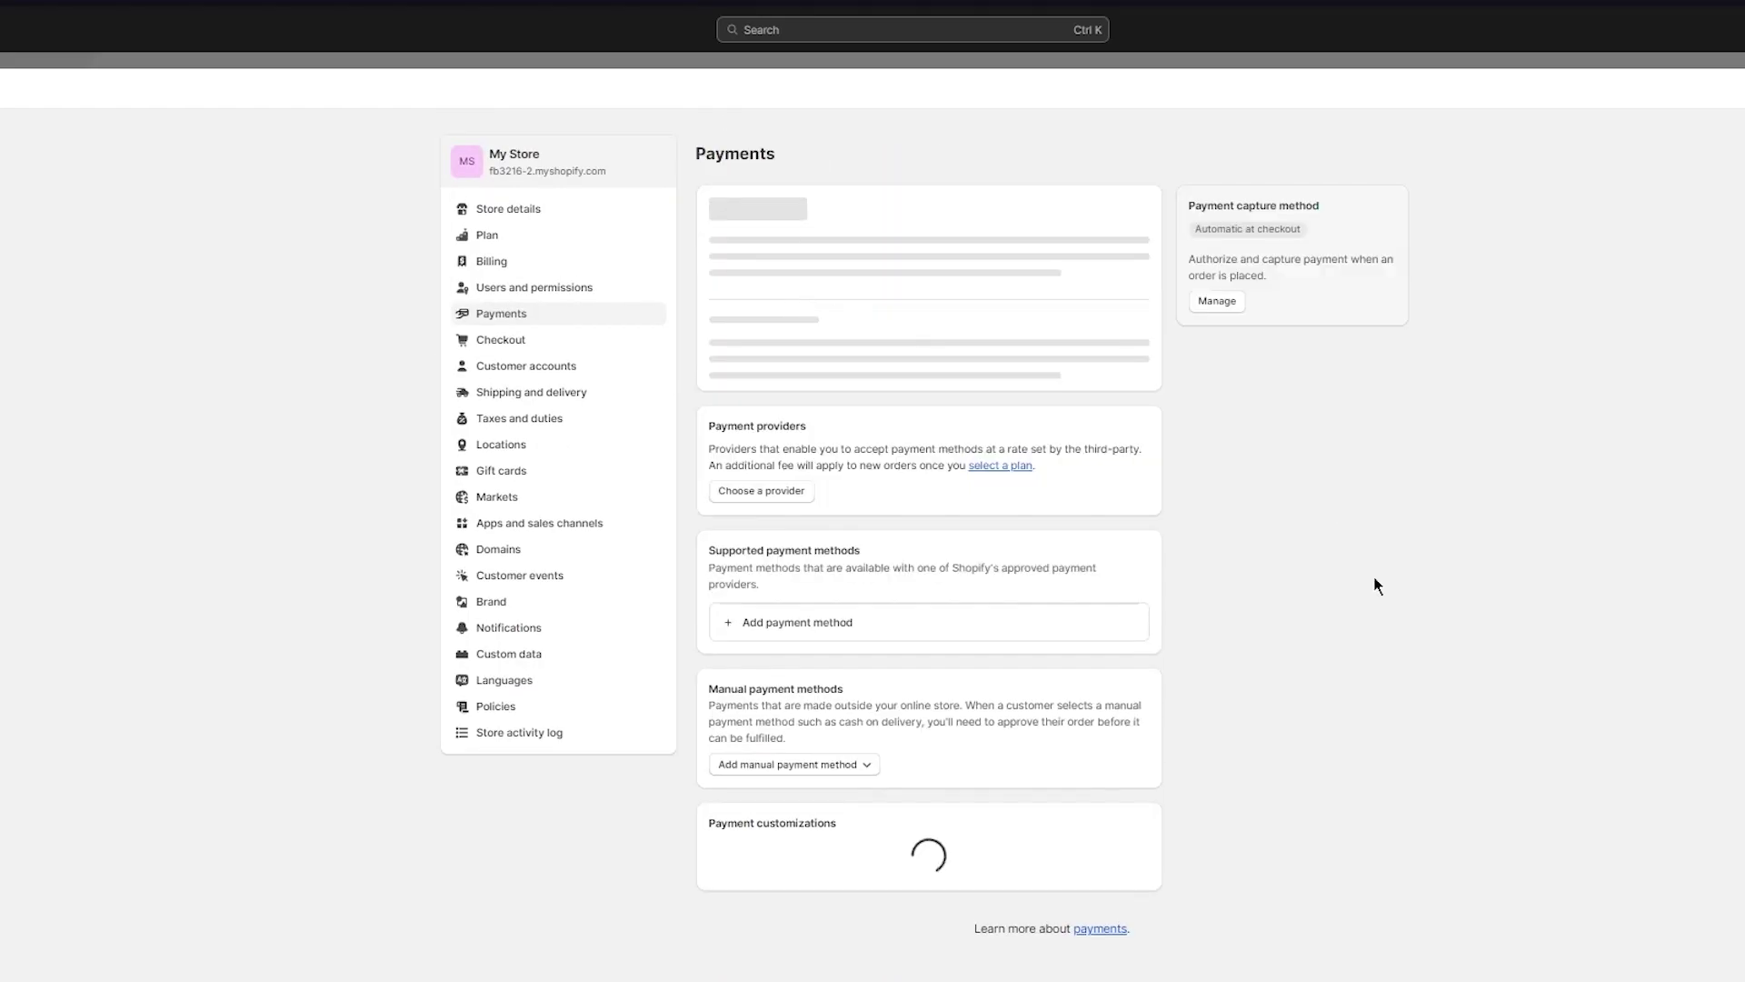
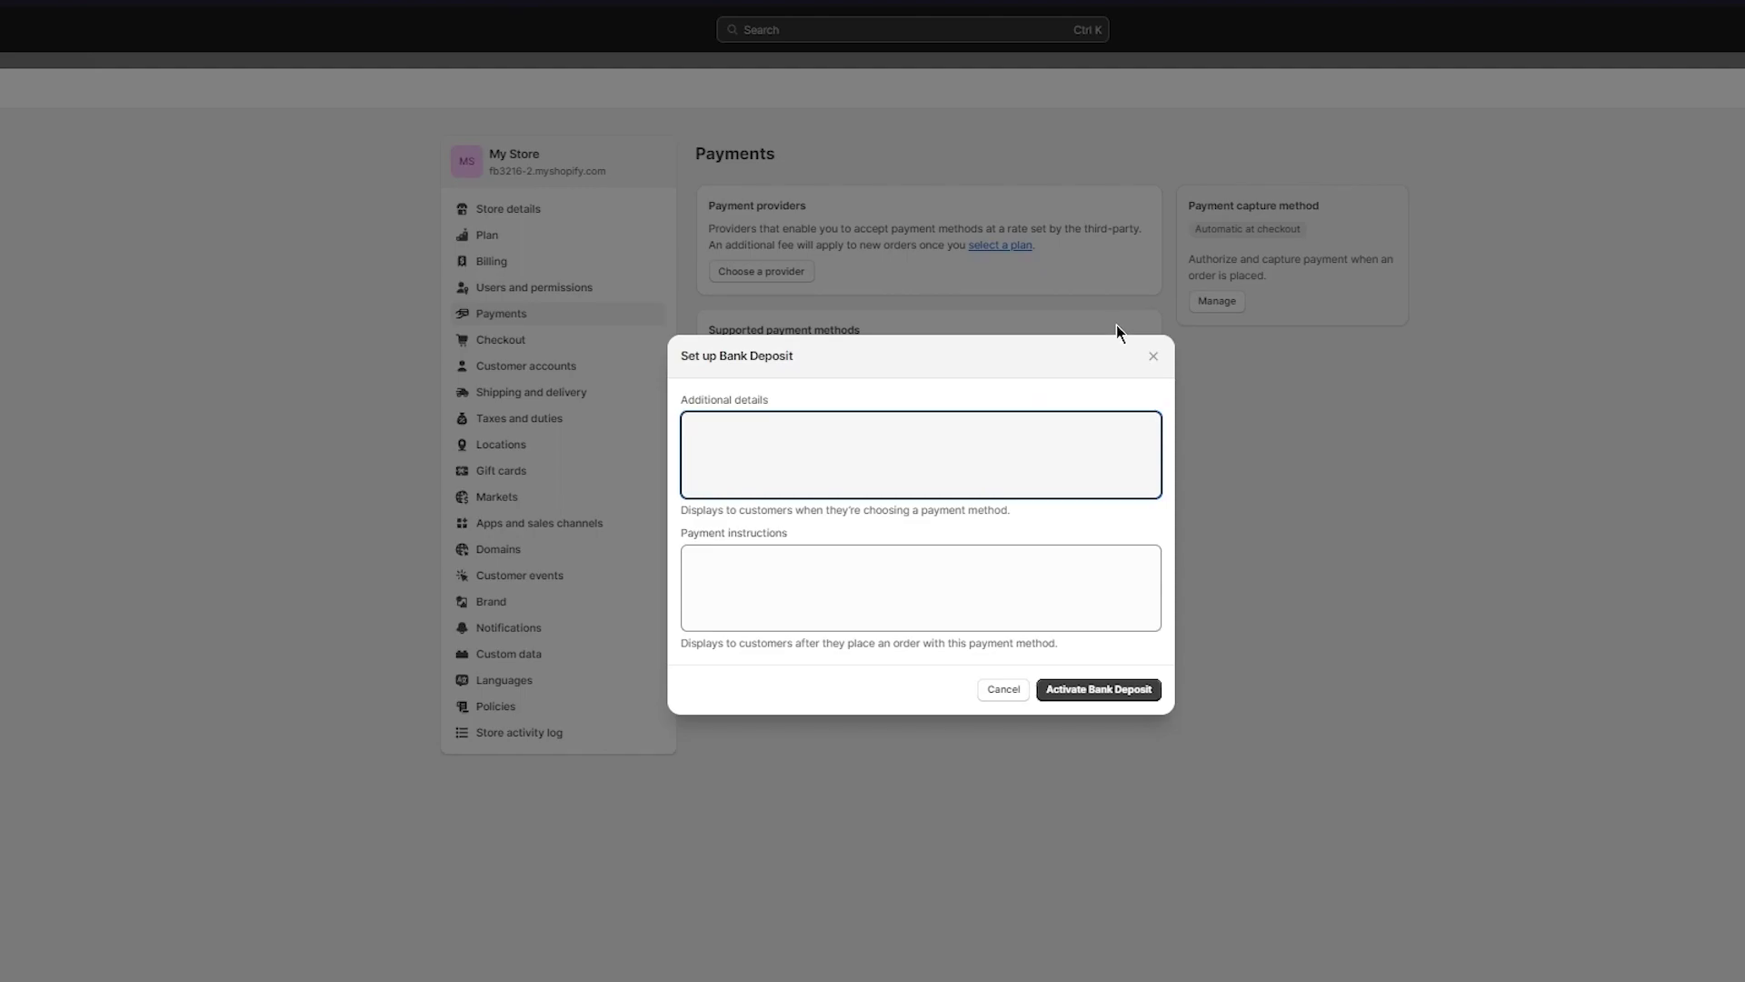
pyautogui.click(1150, 355)
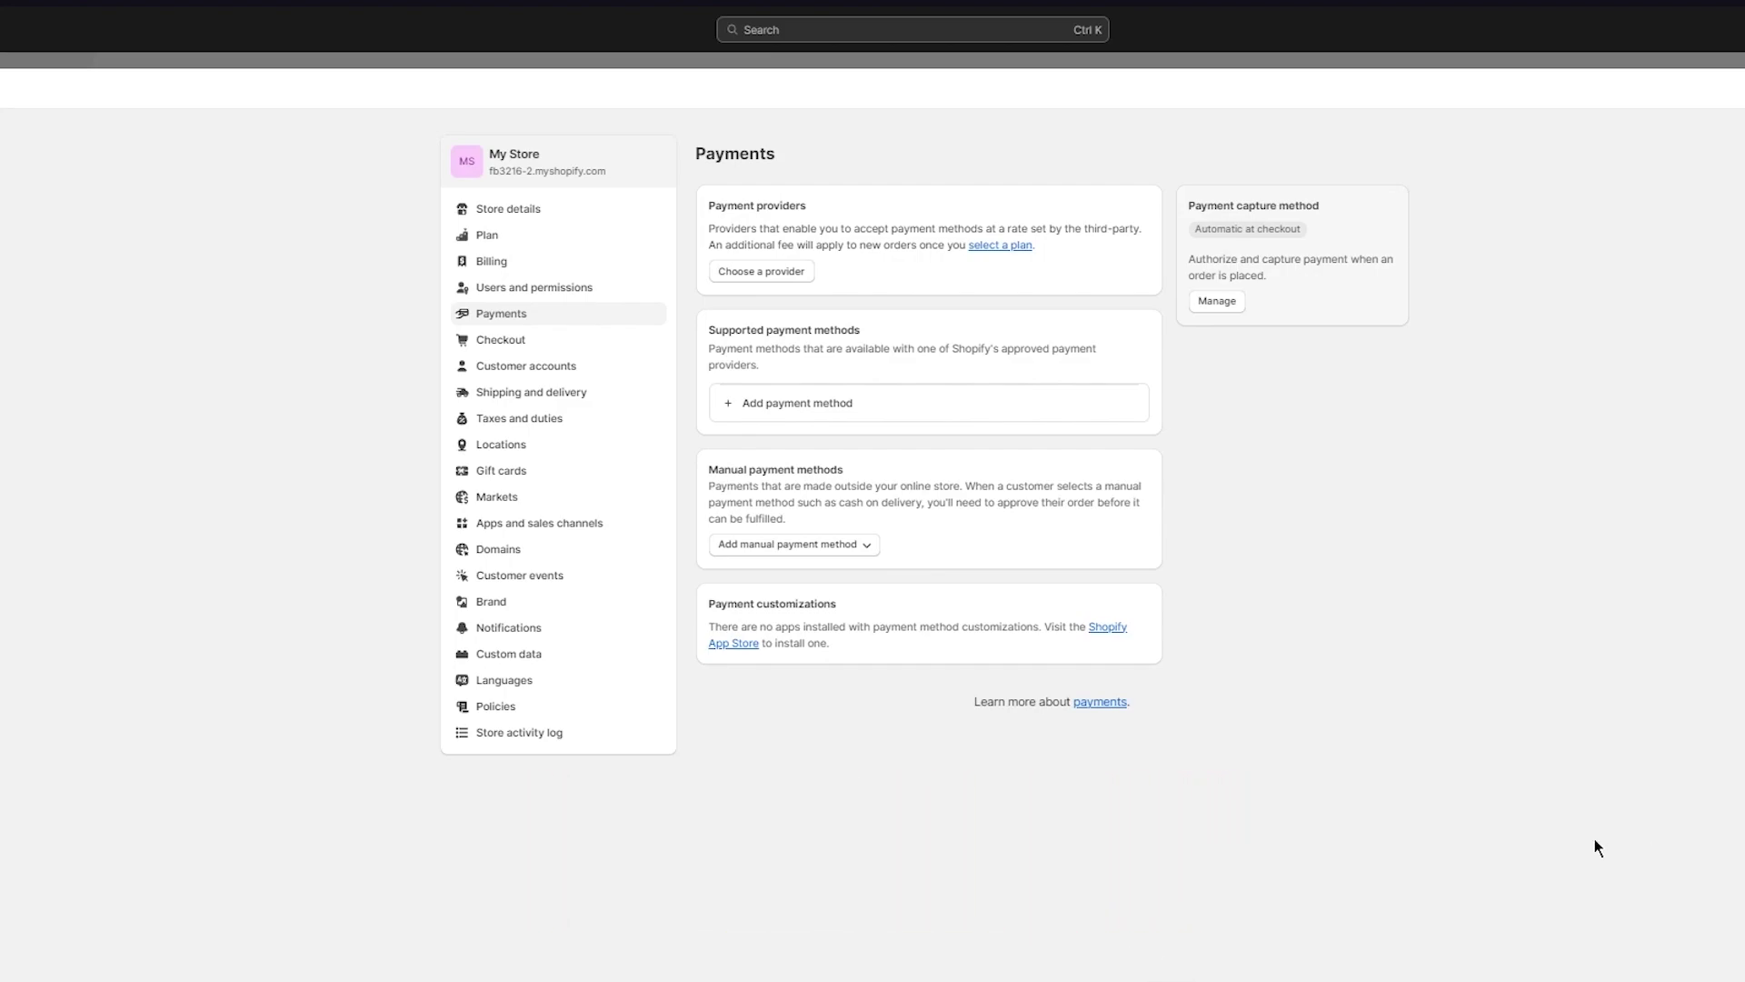
# Add and activate Bank Deposit as a manual payment method with additional details "hiuhuhuihuih" and payment instructions "ihyiuh"
pyautogui.click(765, 545)
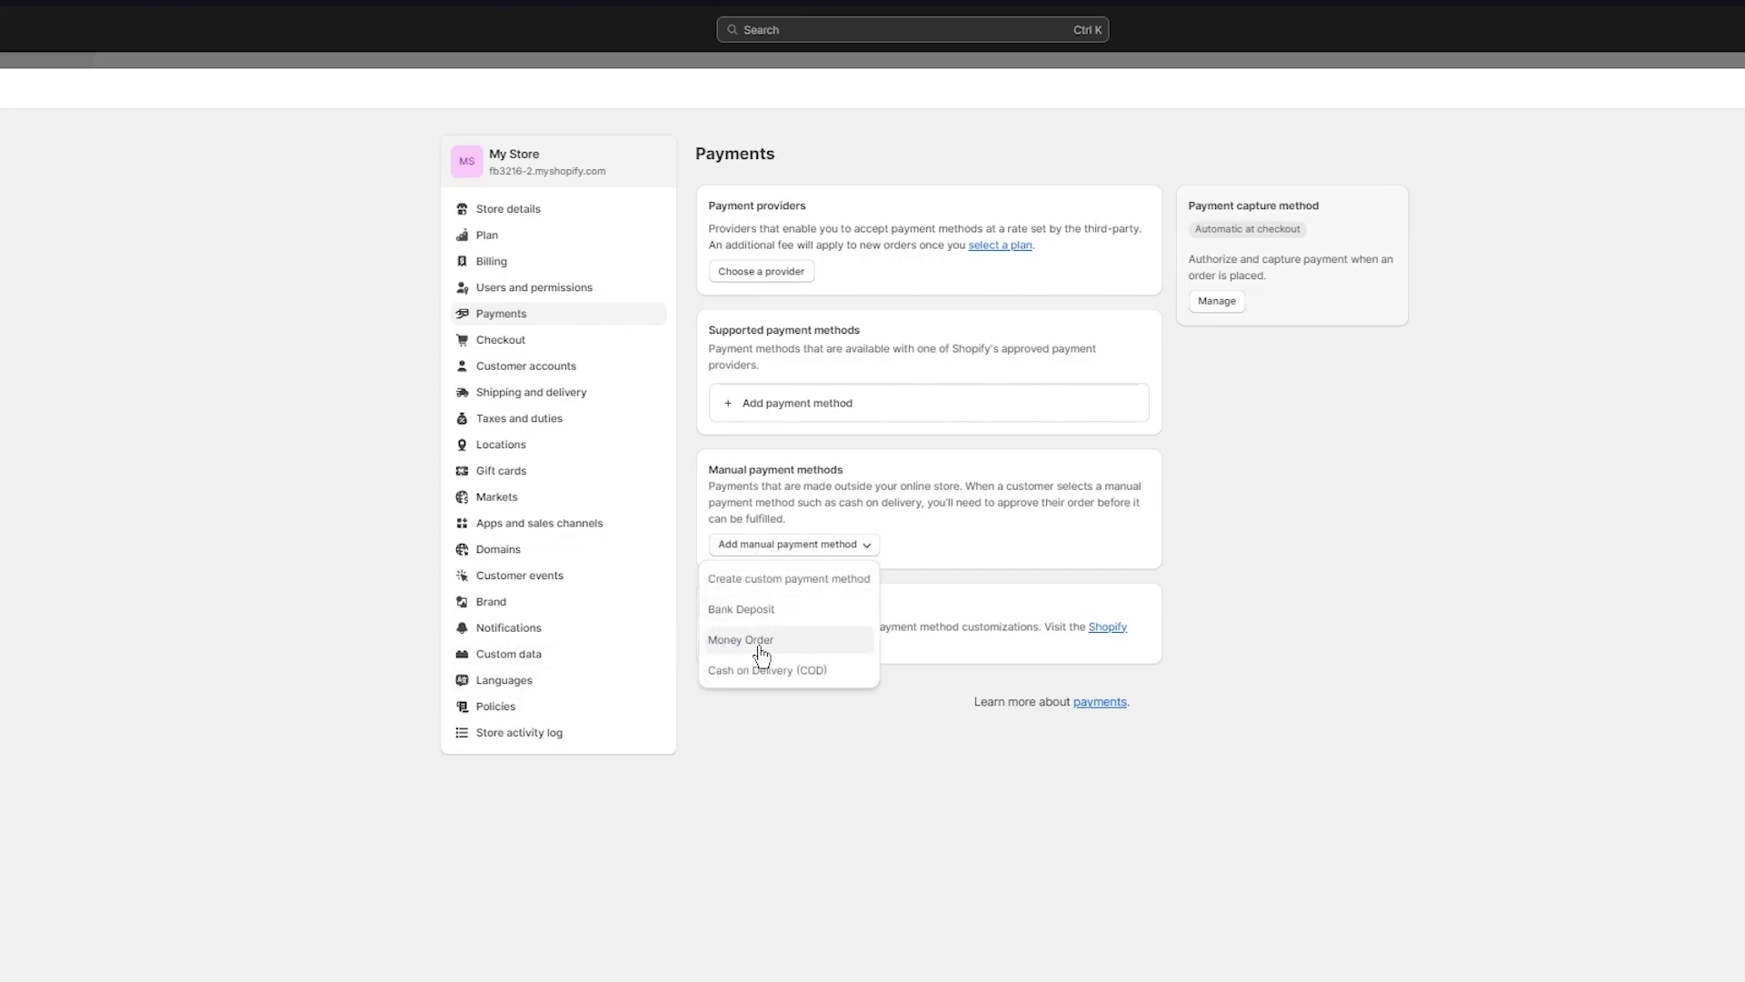
pyautogui.click(754, 610)
pyautogui.click(872, 444)
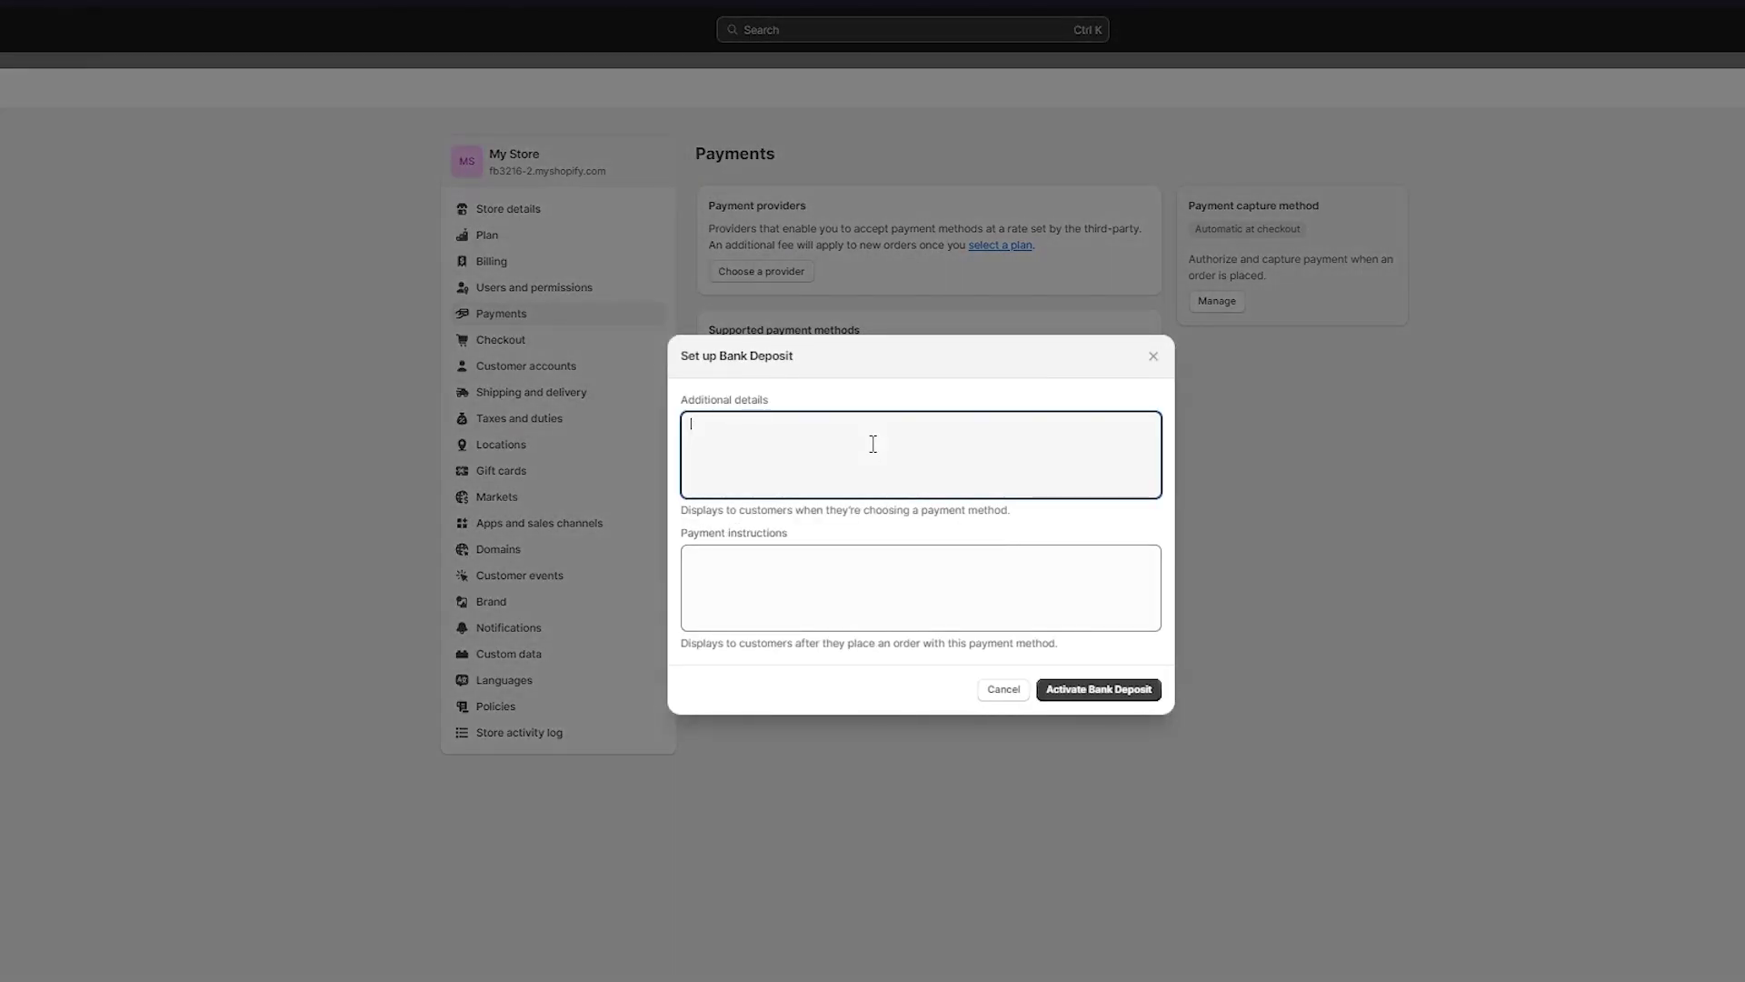
pyautogui.write('hiuhuhuihuih')
pyautogui.click(860, 561)
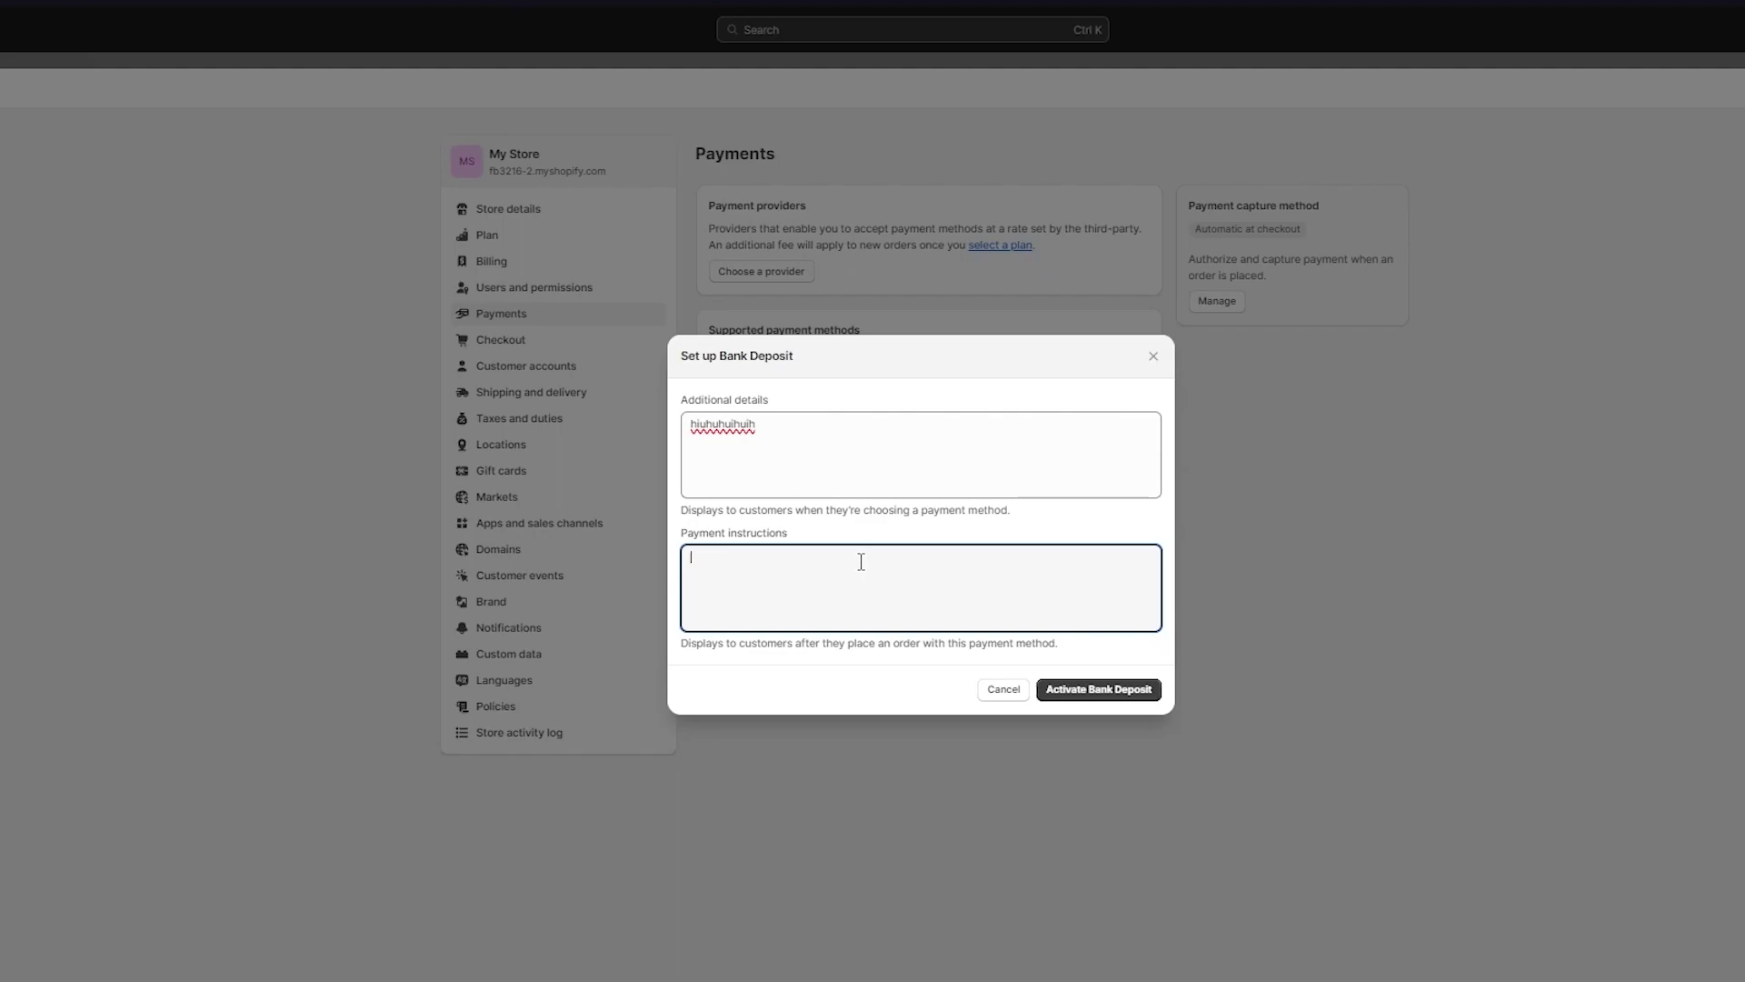
pyautogui.write('ihyiuh')
pyautogui.click(1104, 691)
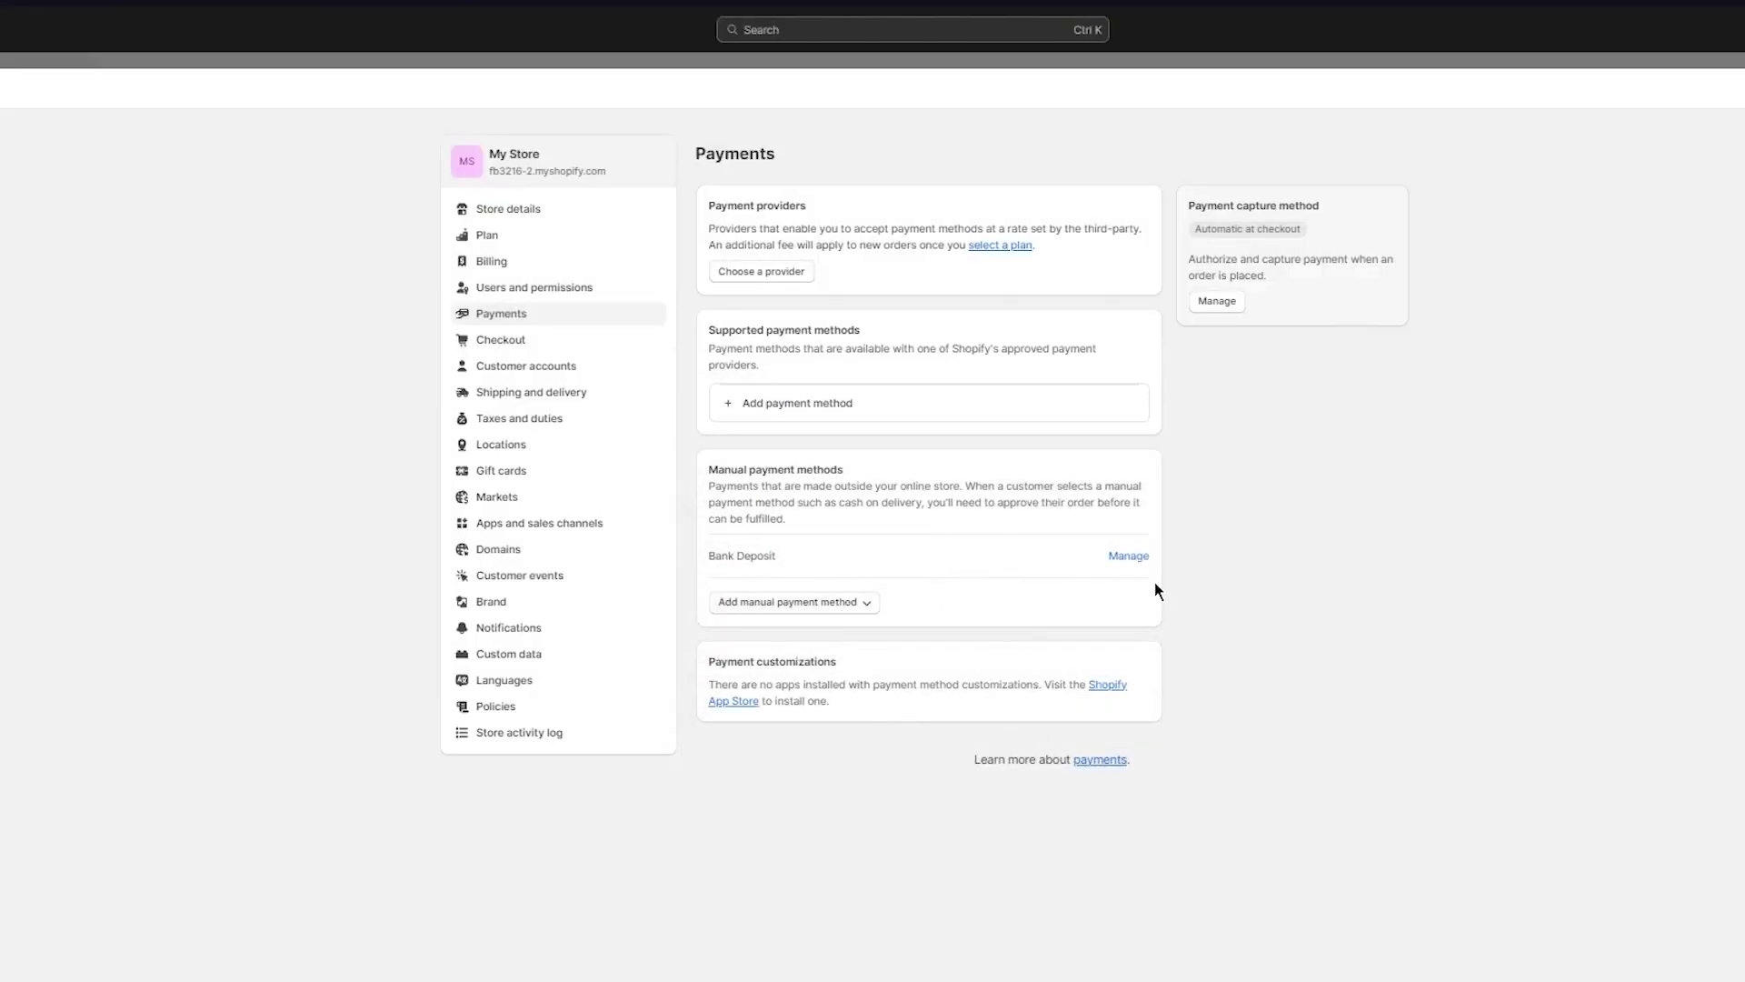
# Review the Bank Deposit method's saved details, close them unchanged and leave the store settings
pyautogui.click(1131, 557)
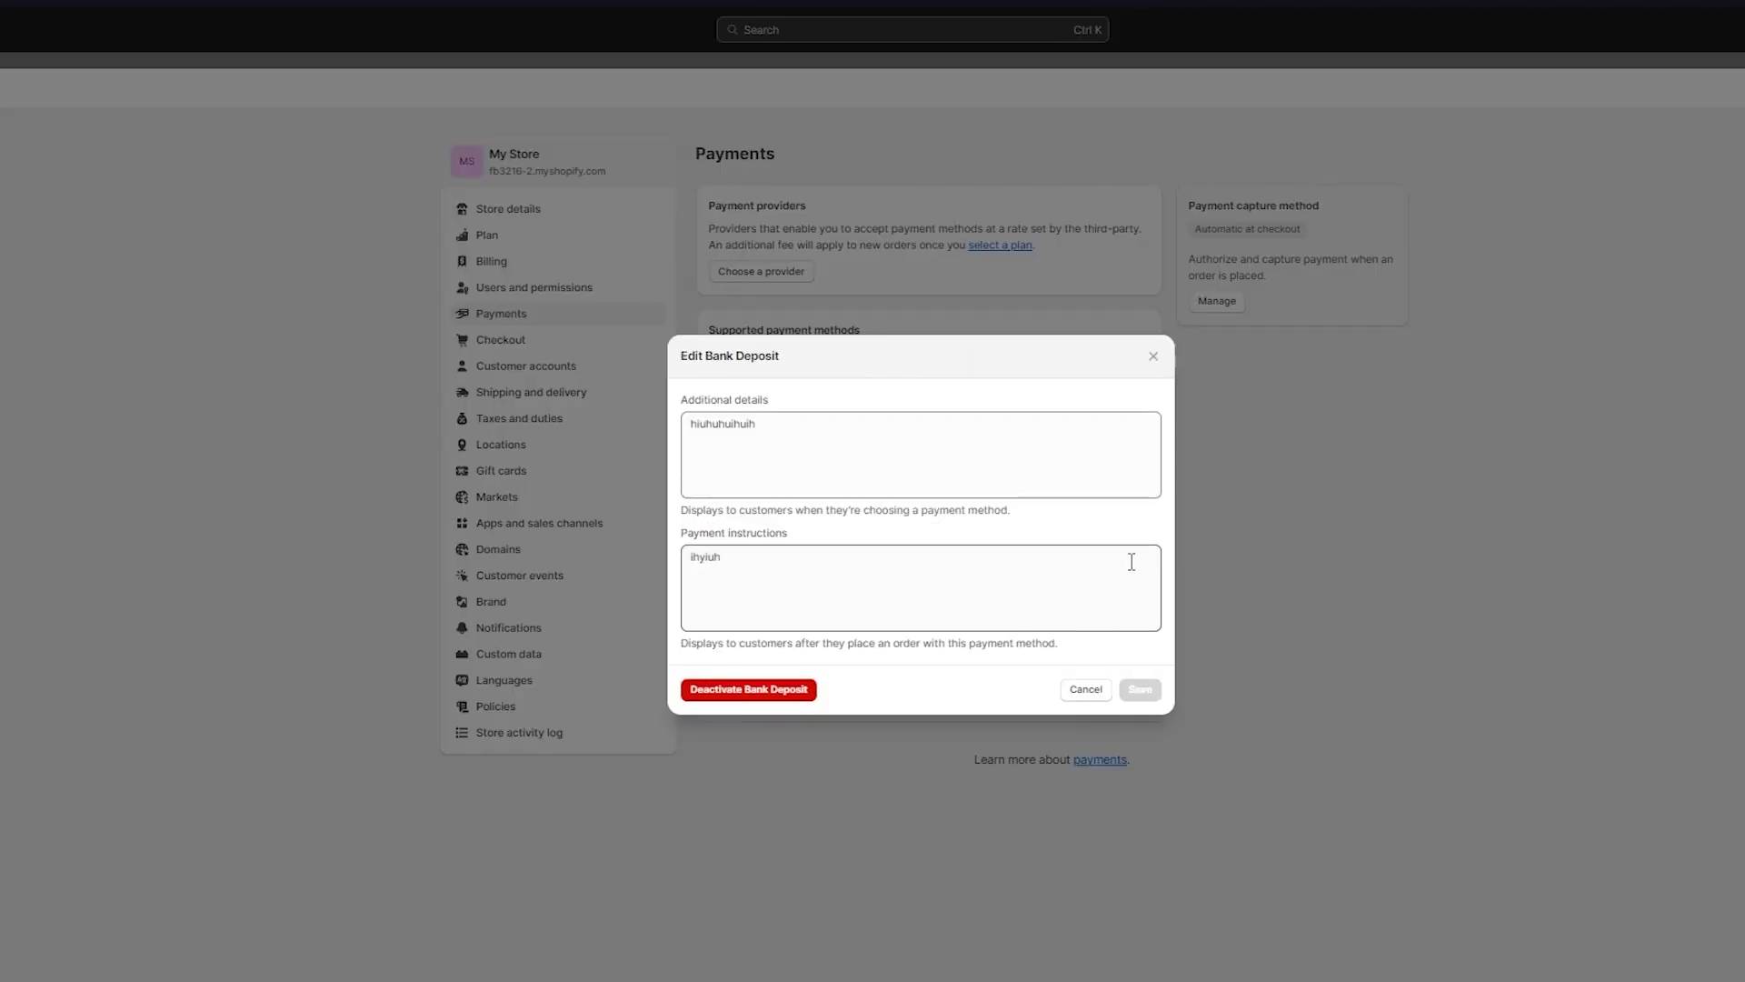
pyautogui.click(1153, 356)
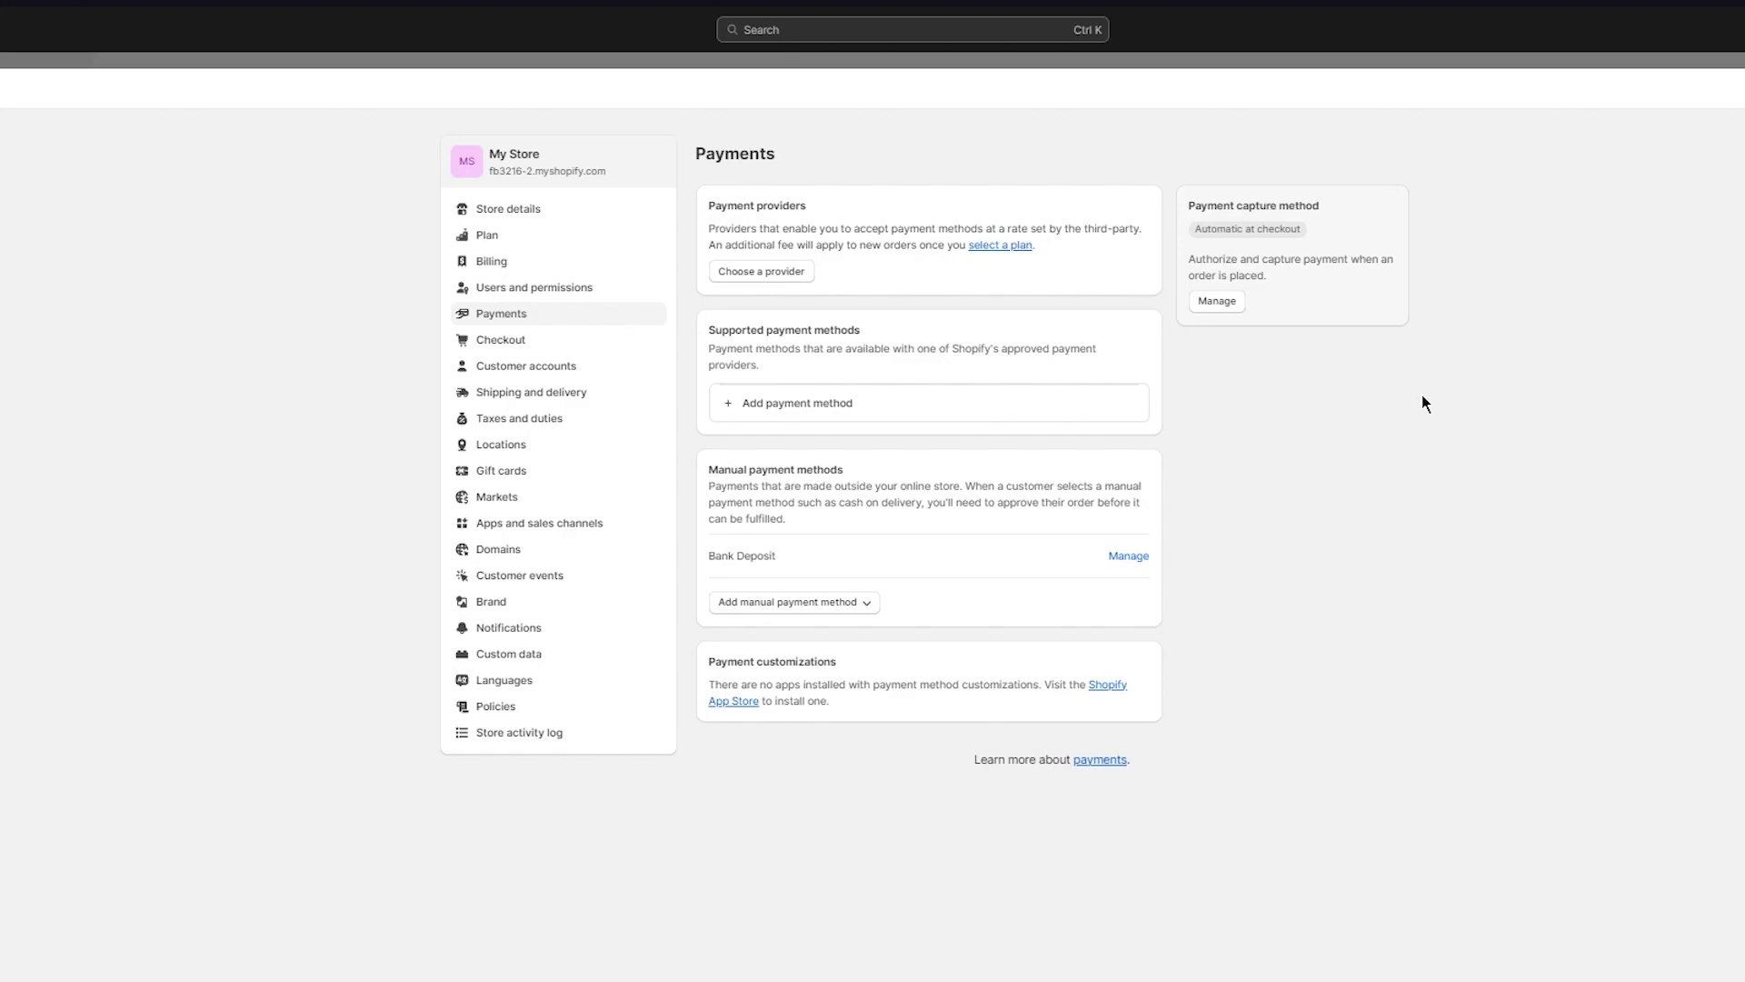
pyautogui.press('Escape')
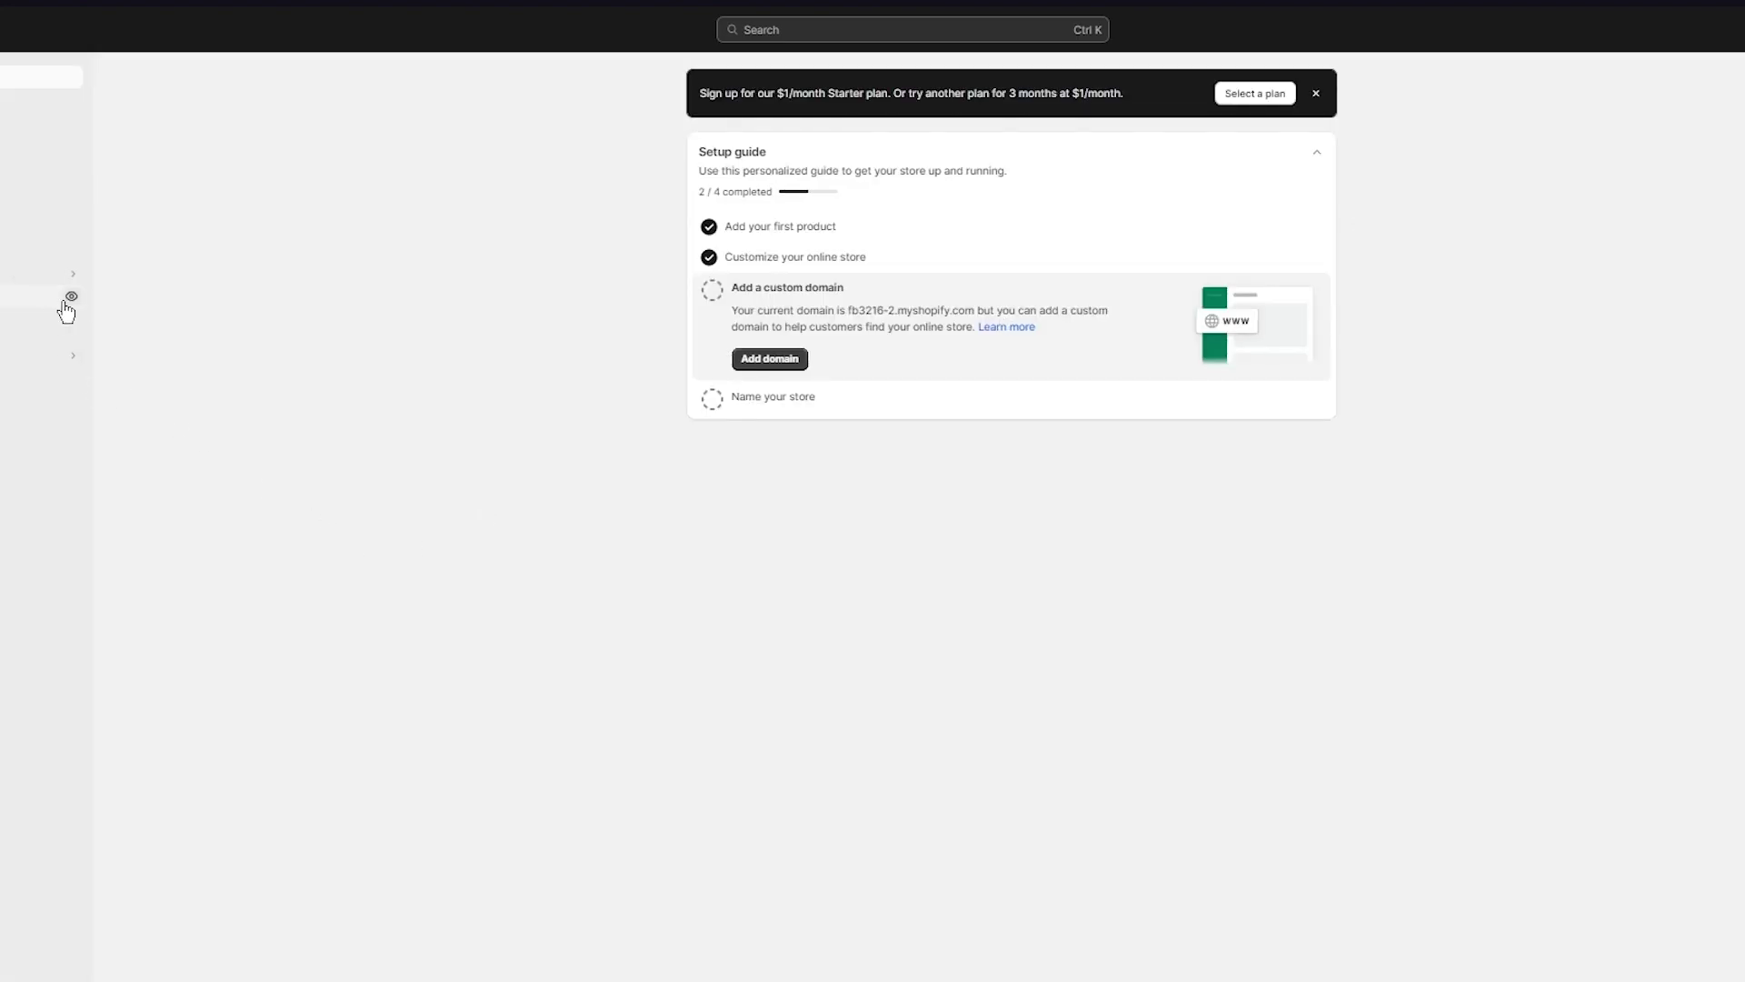
# View the online store, add the featured zipper hoodie in Black, size 2XL, to the cart and proceed to checkout
pyautogui.click(63, 304)
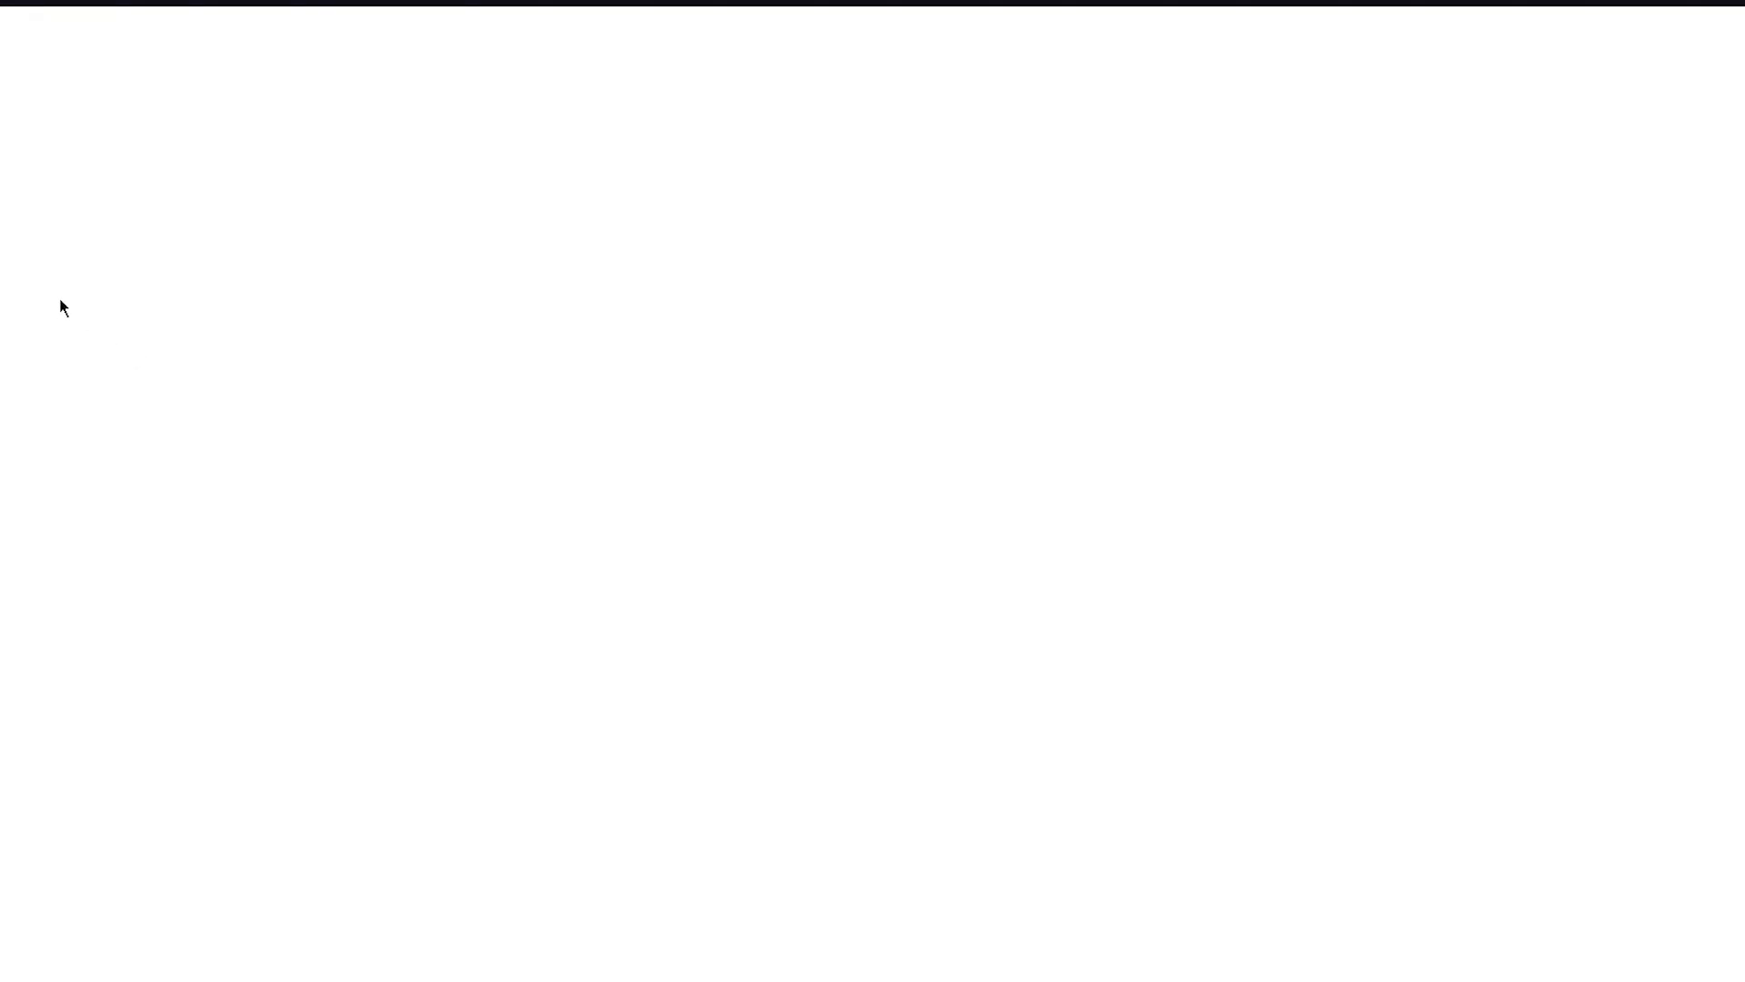
pyautogui.scroll(-5, 616, 605)
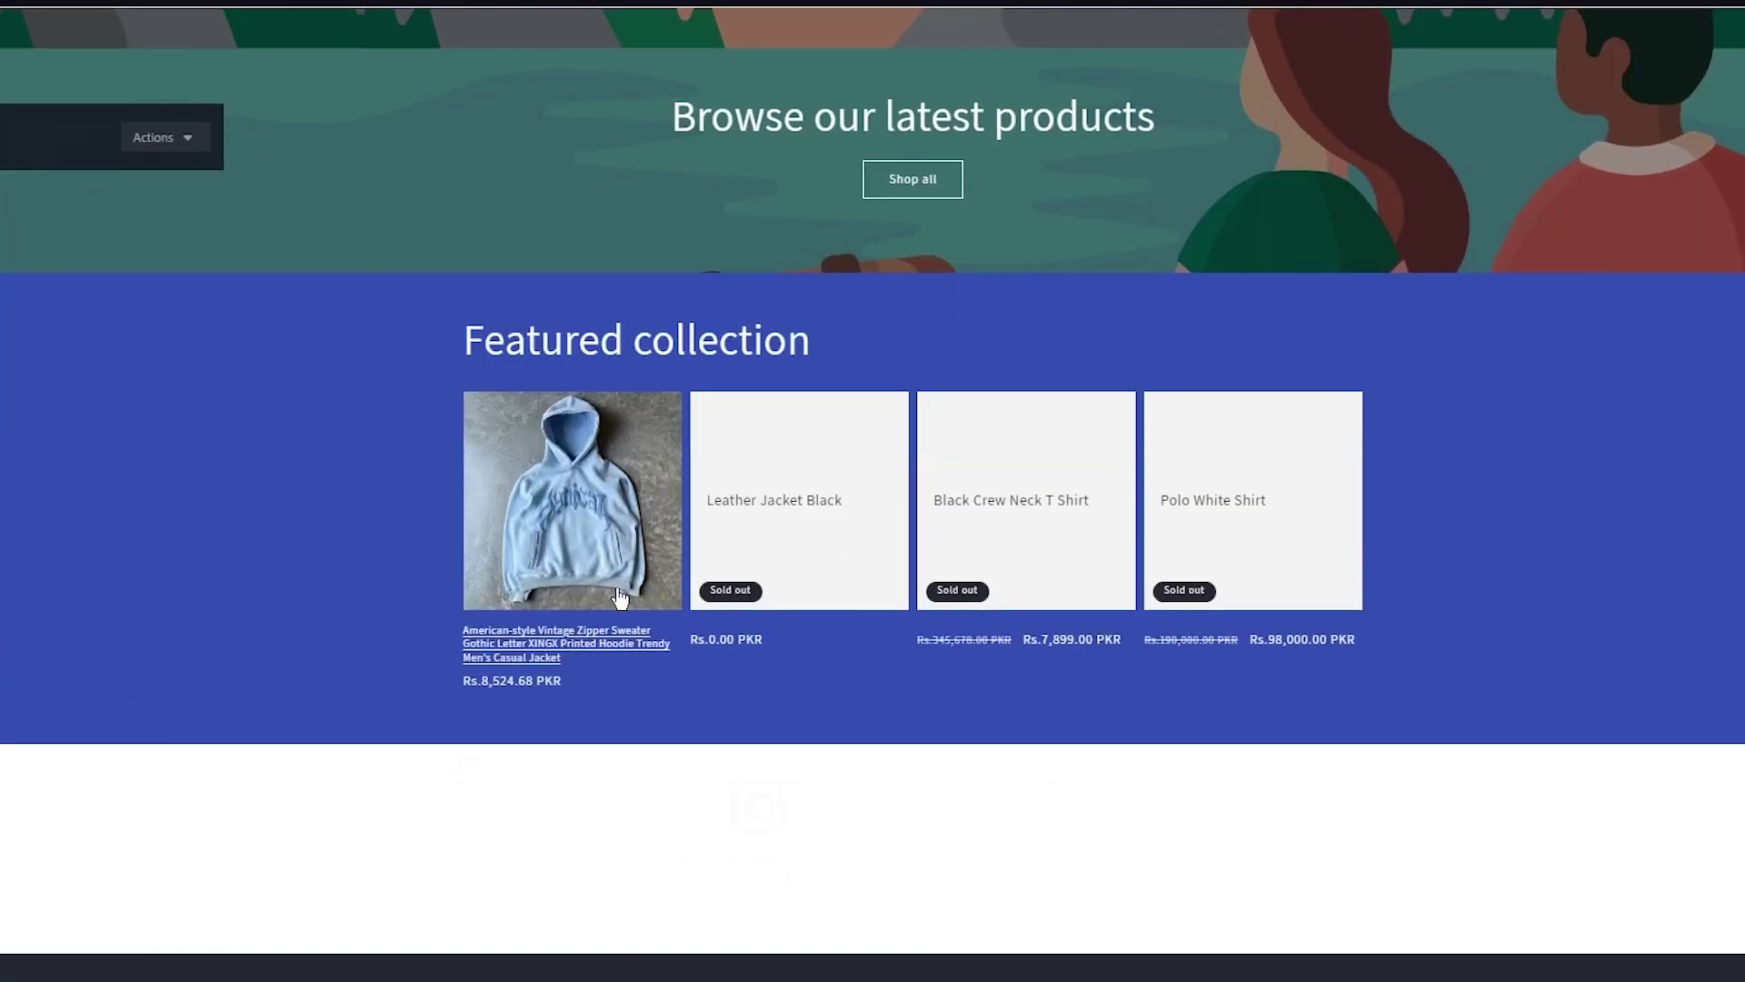
pyautogui.click(589, 450)
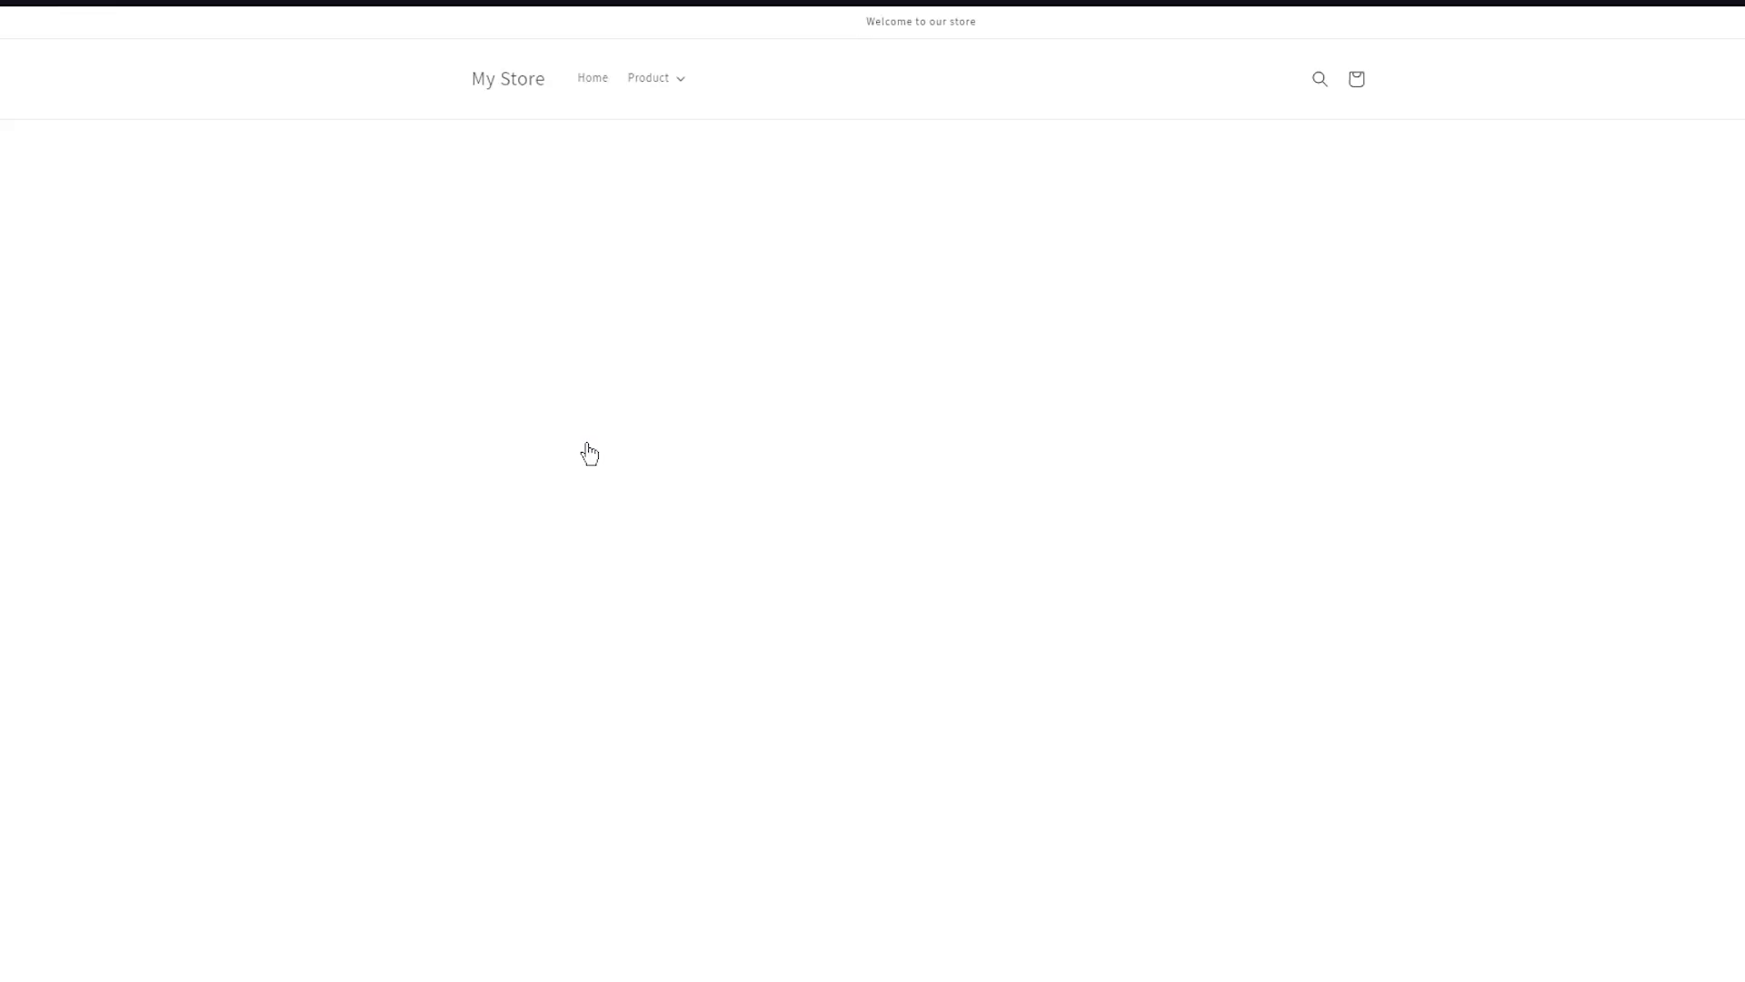
pyautogui.click(1240, 775)
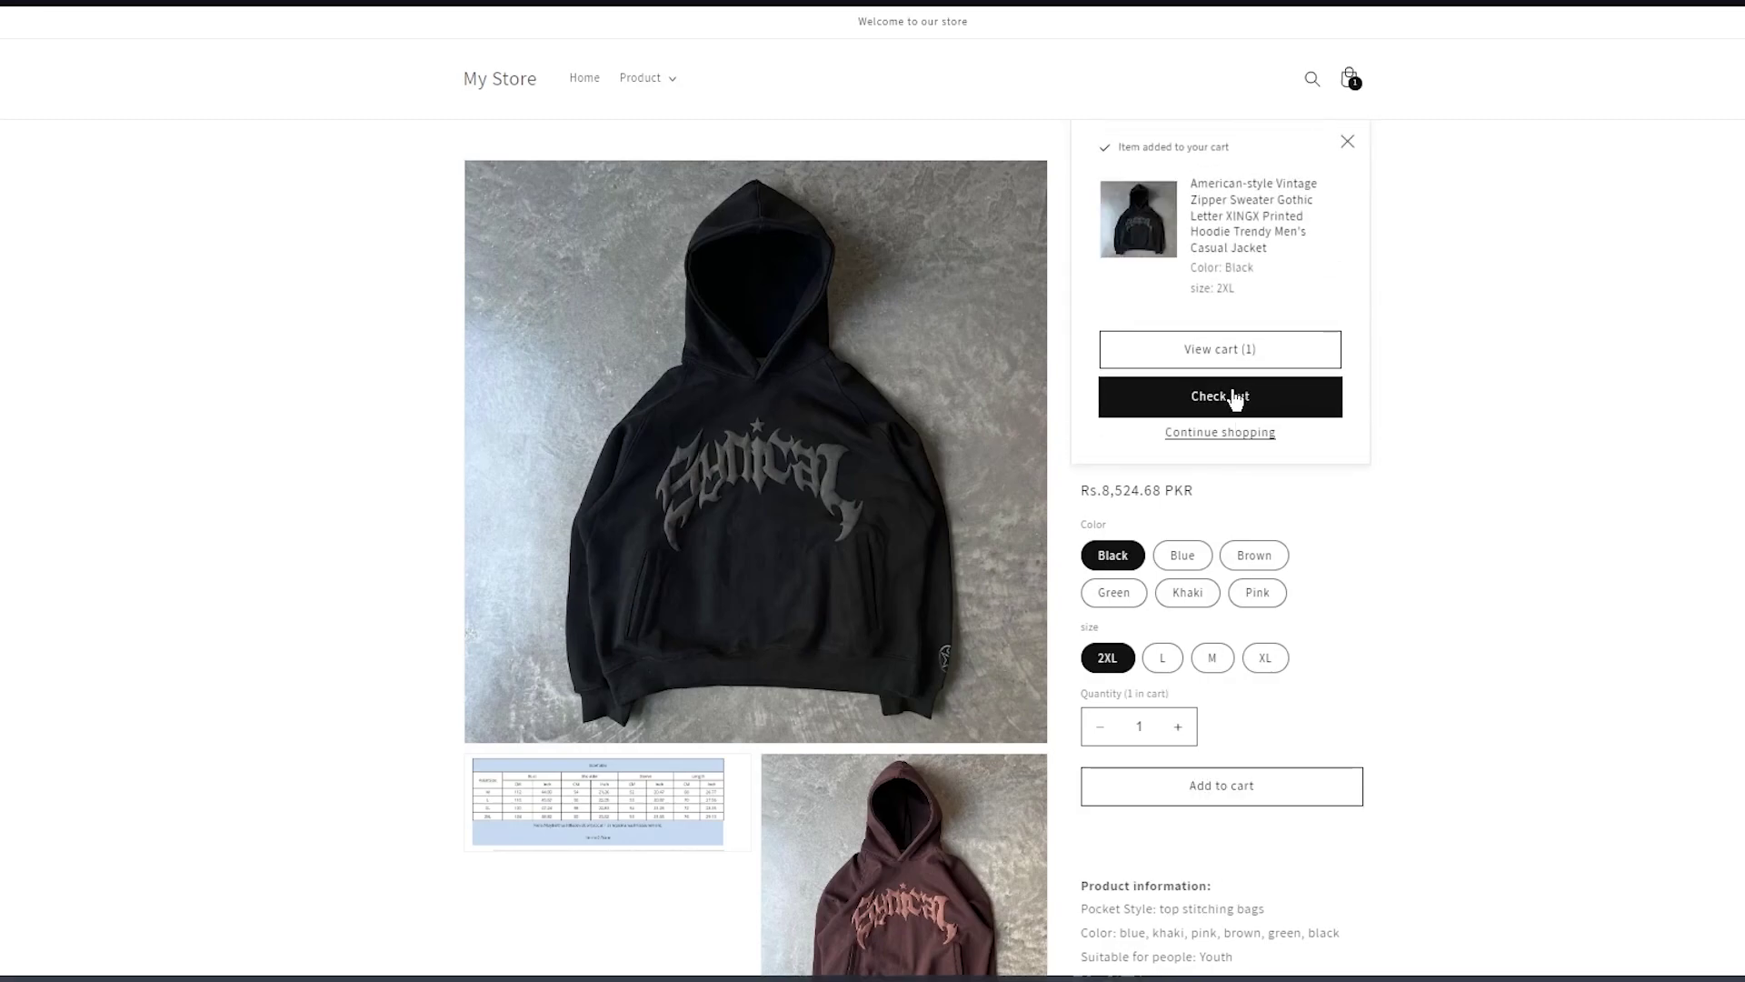
pyautogui.click(1235, 396)
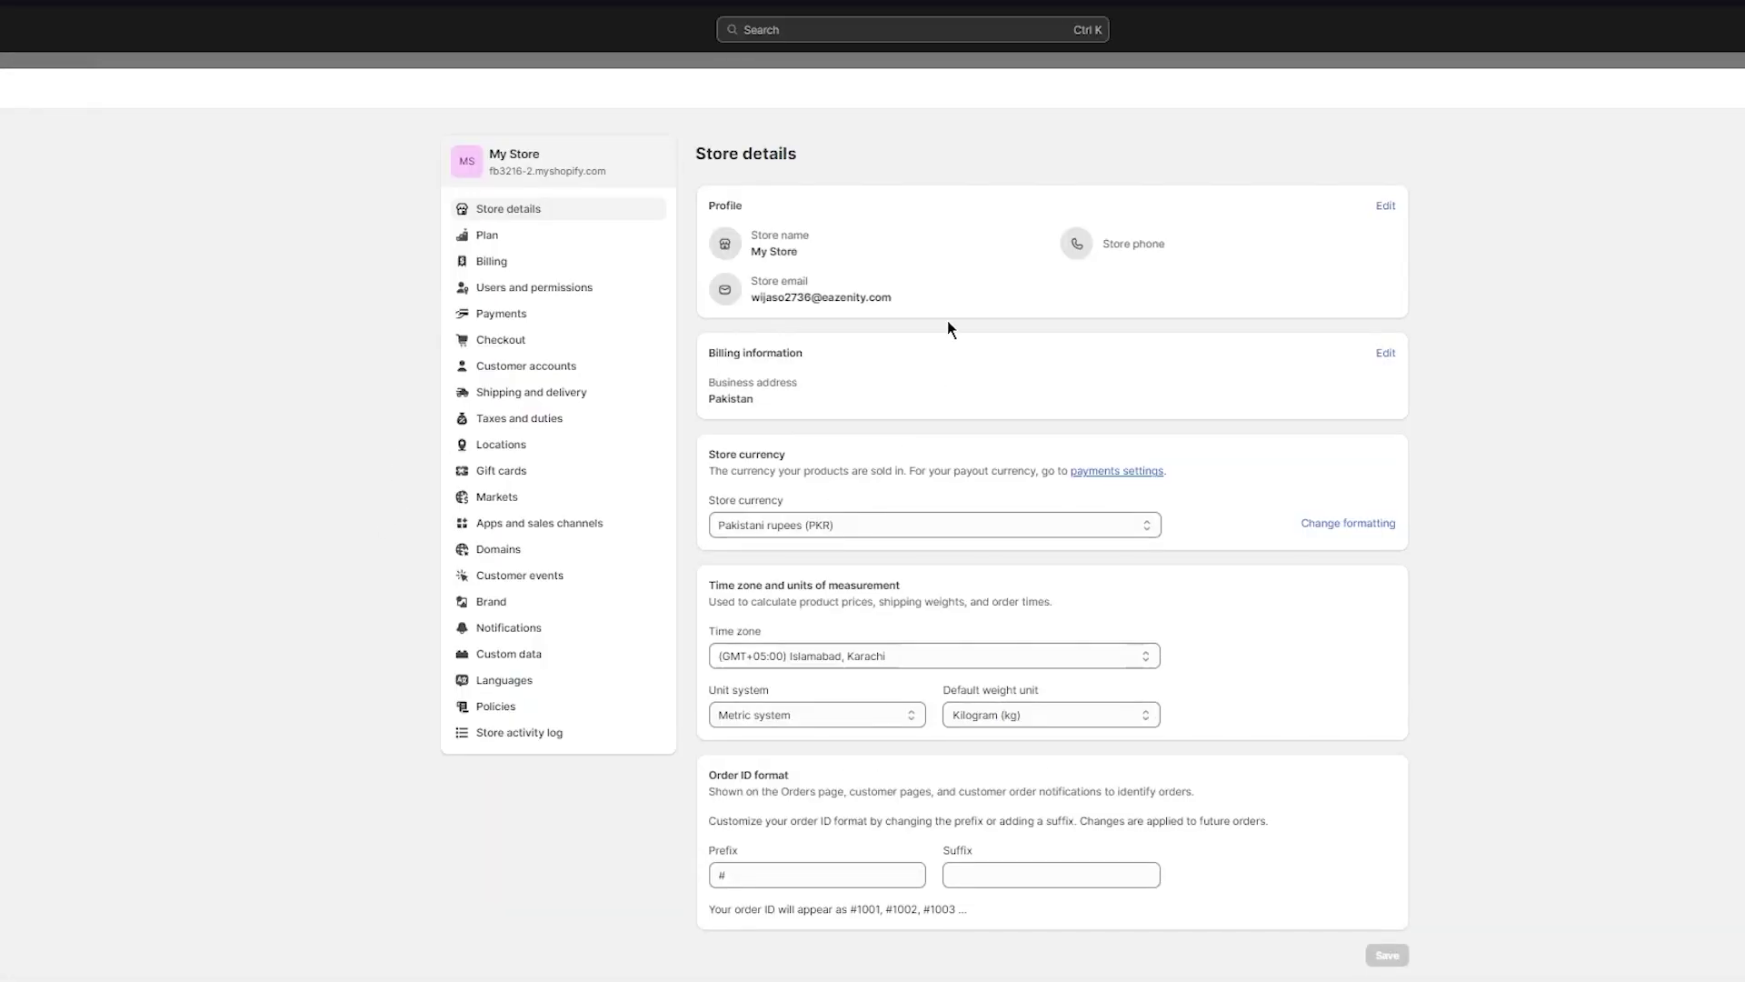
# Start adding a supported payment method in the store's payment settings and search the methods for "chas"
pyautogui.click(530, 316)
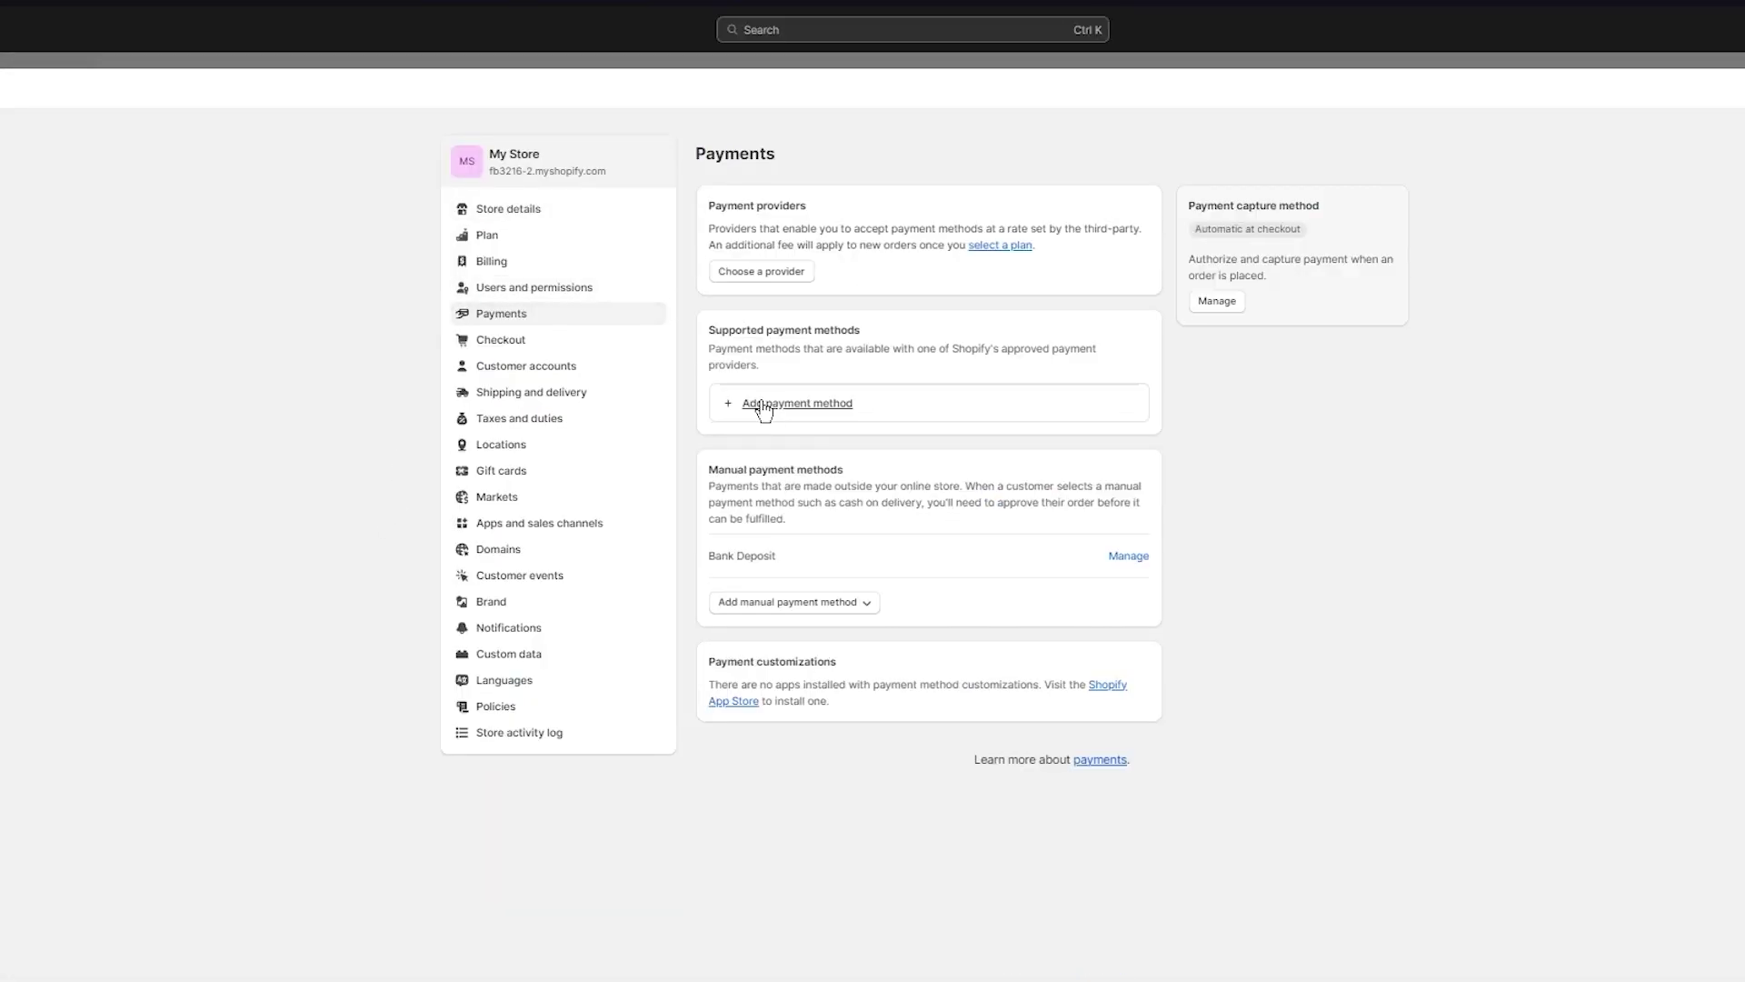
pyautogui.click(763, 404)
pyautogui.click(940, 244)
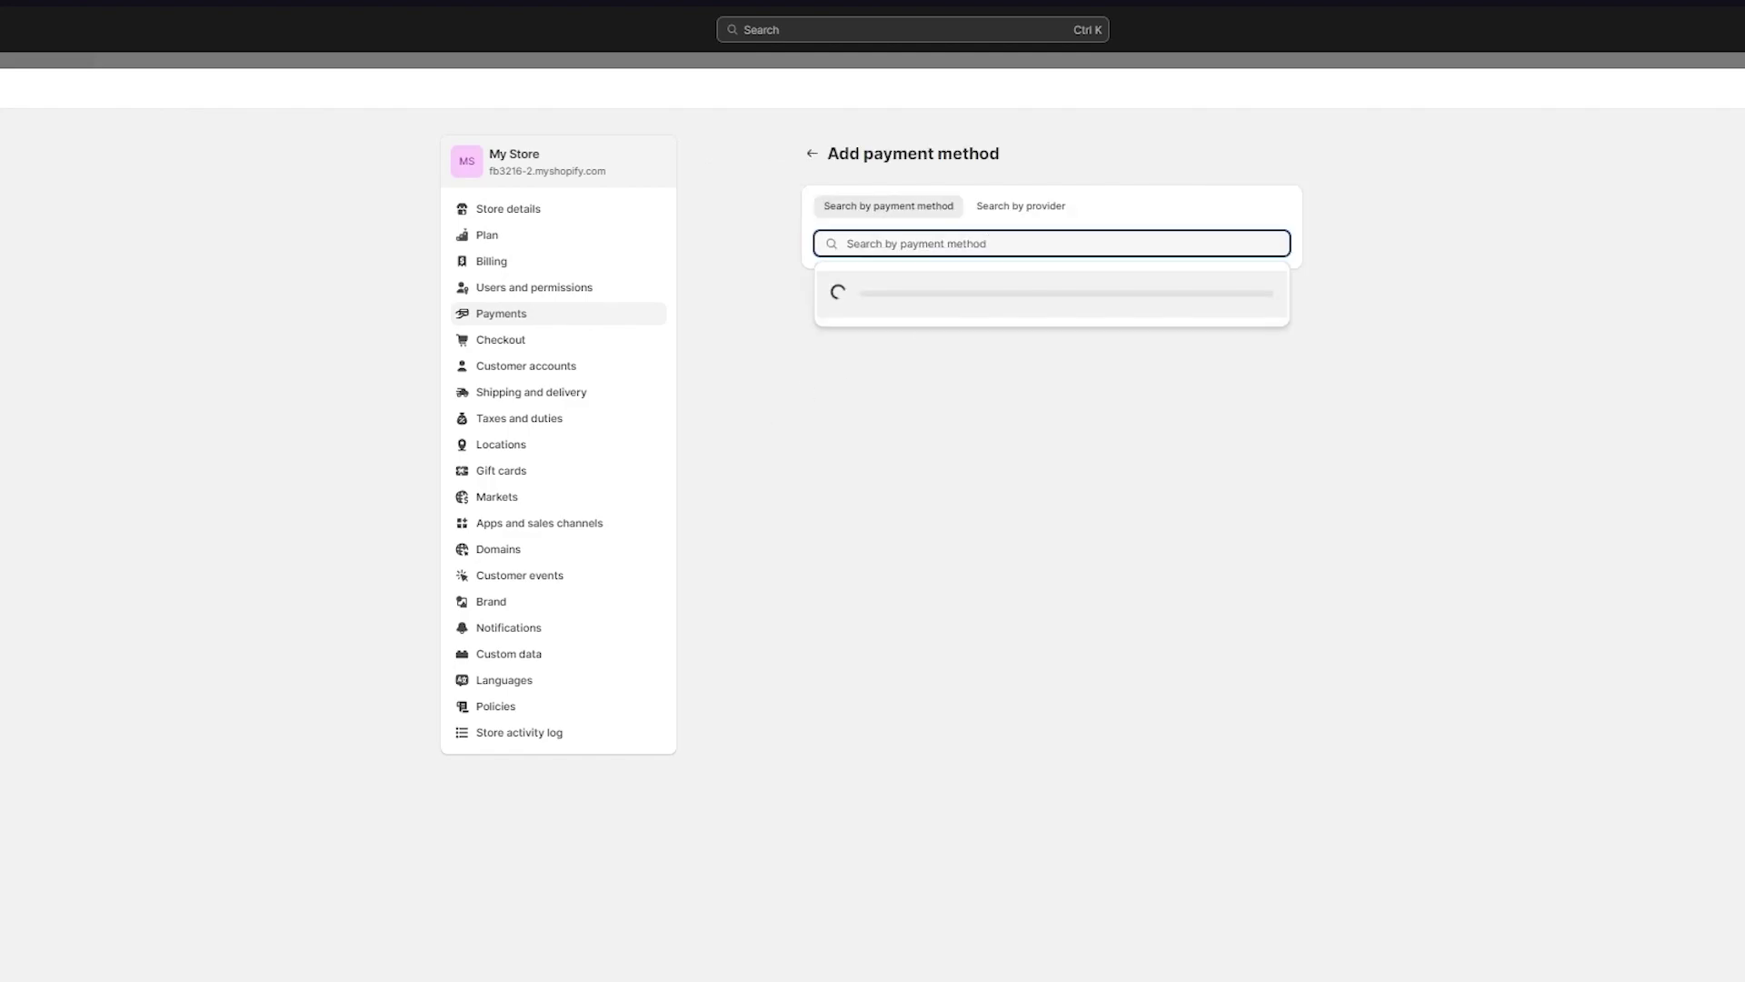
pyautogui.press('Escape')
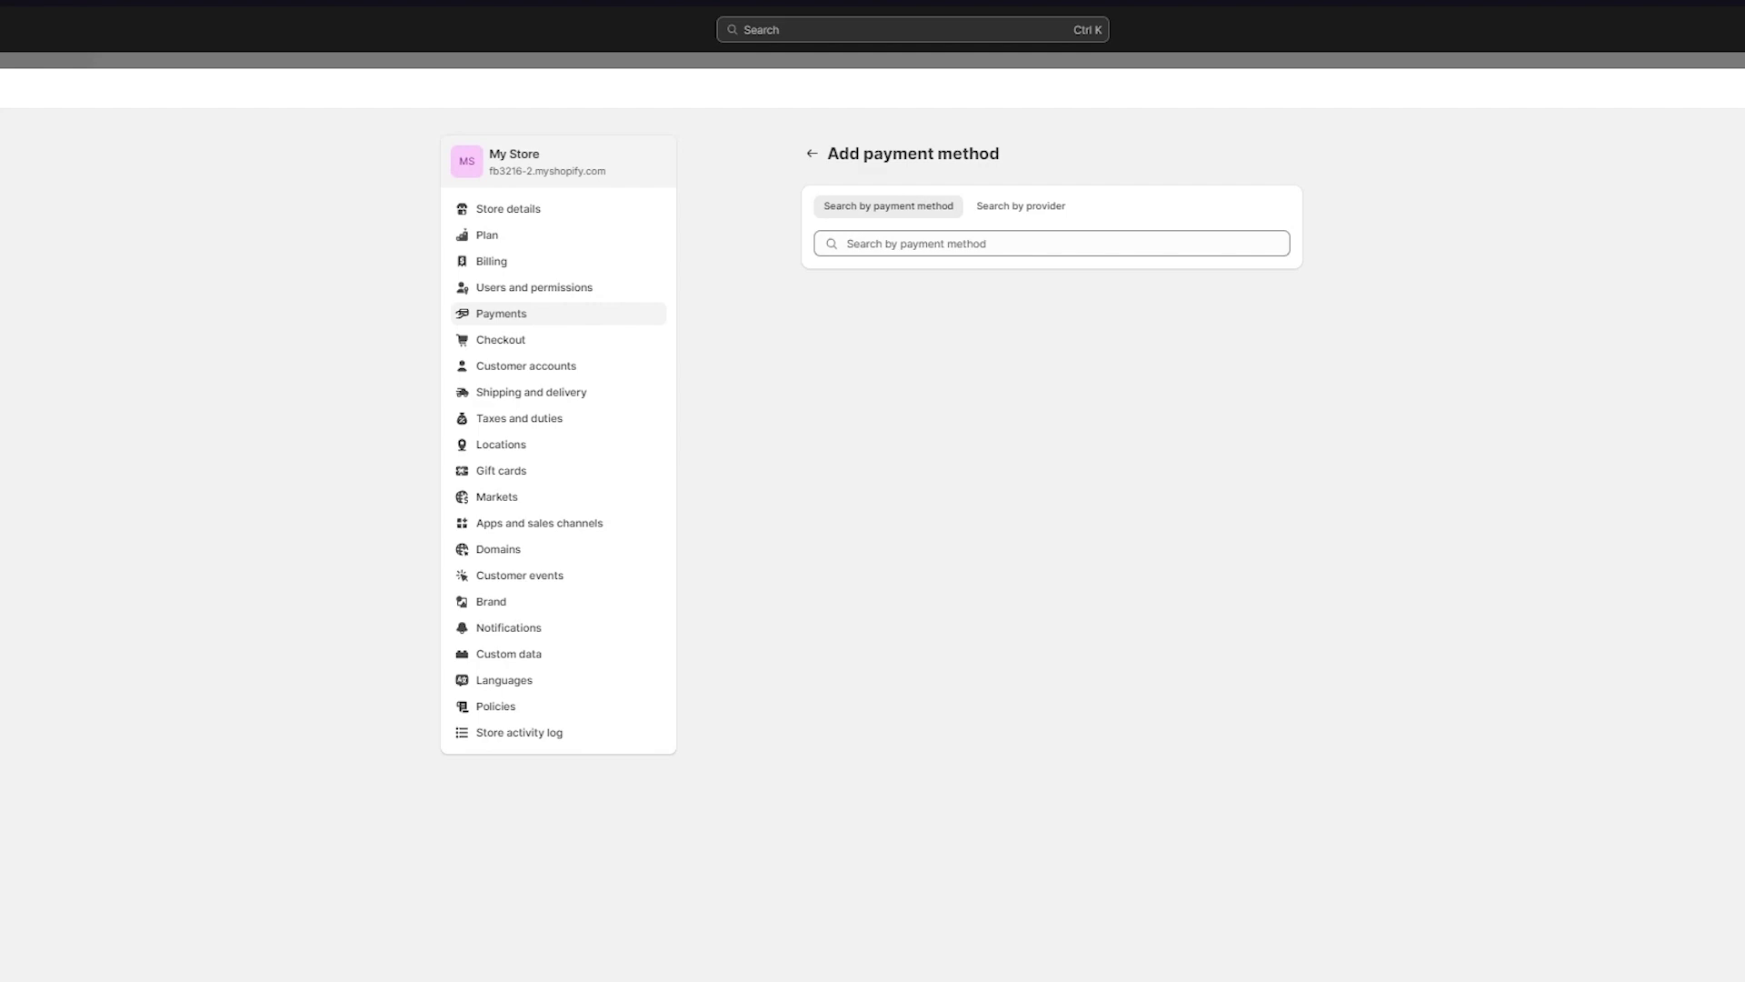
pyautogui.click(1031, 247)
pyautogui.write('d')
pyautogui.write('has')
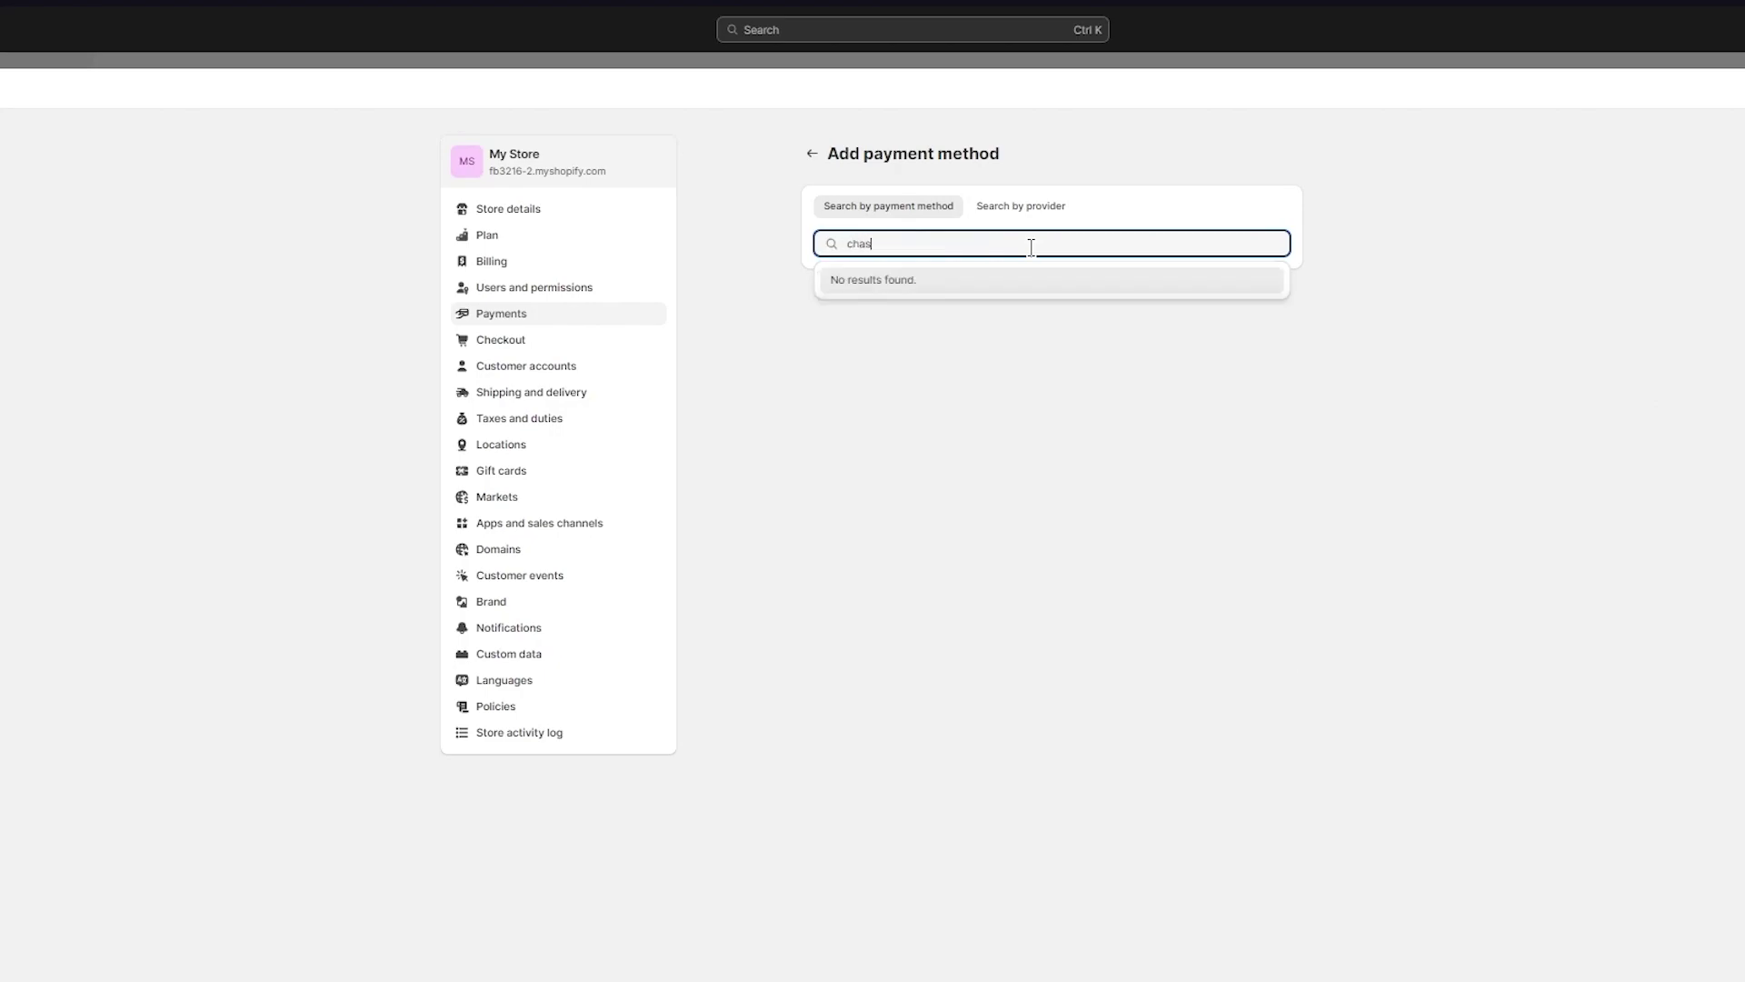
# Shorten the method search to "cha", select Thanachart Bank, and view the set-up page of its provider, Rapyd Payments
pyautogui.press('BackSpace')
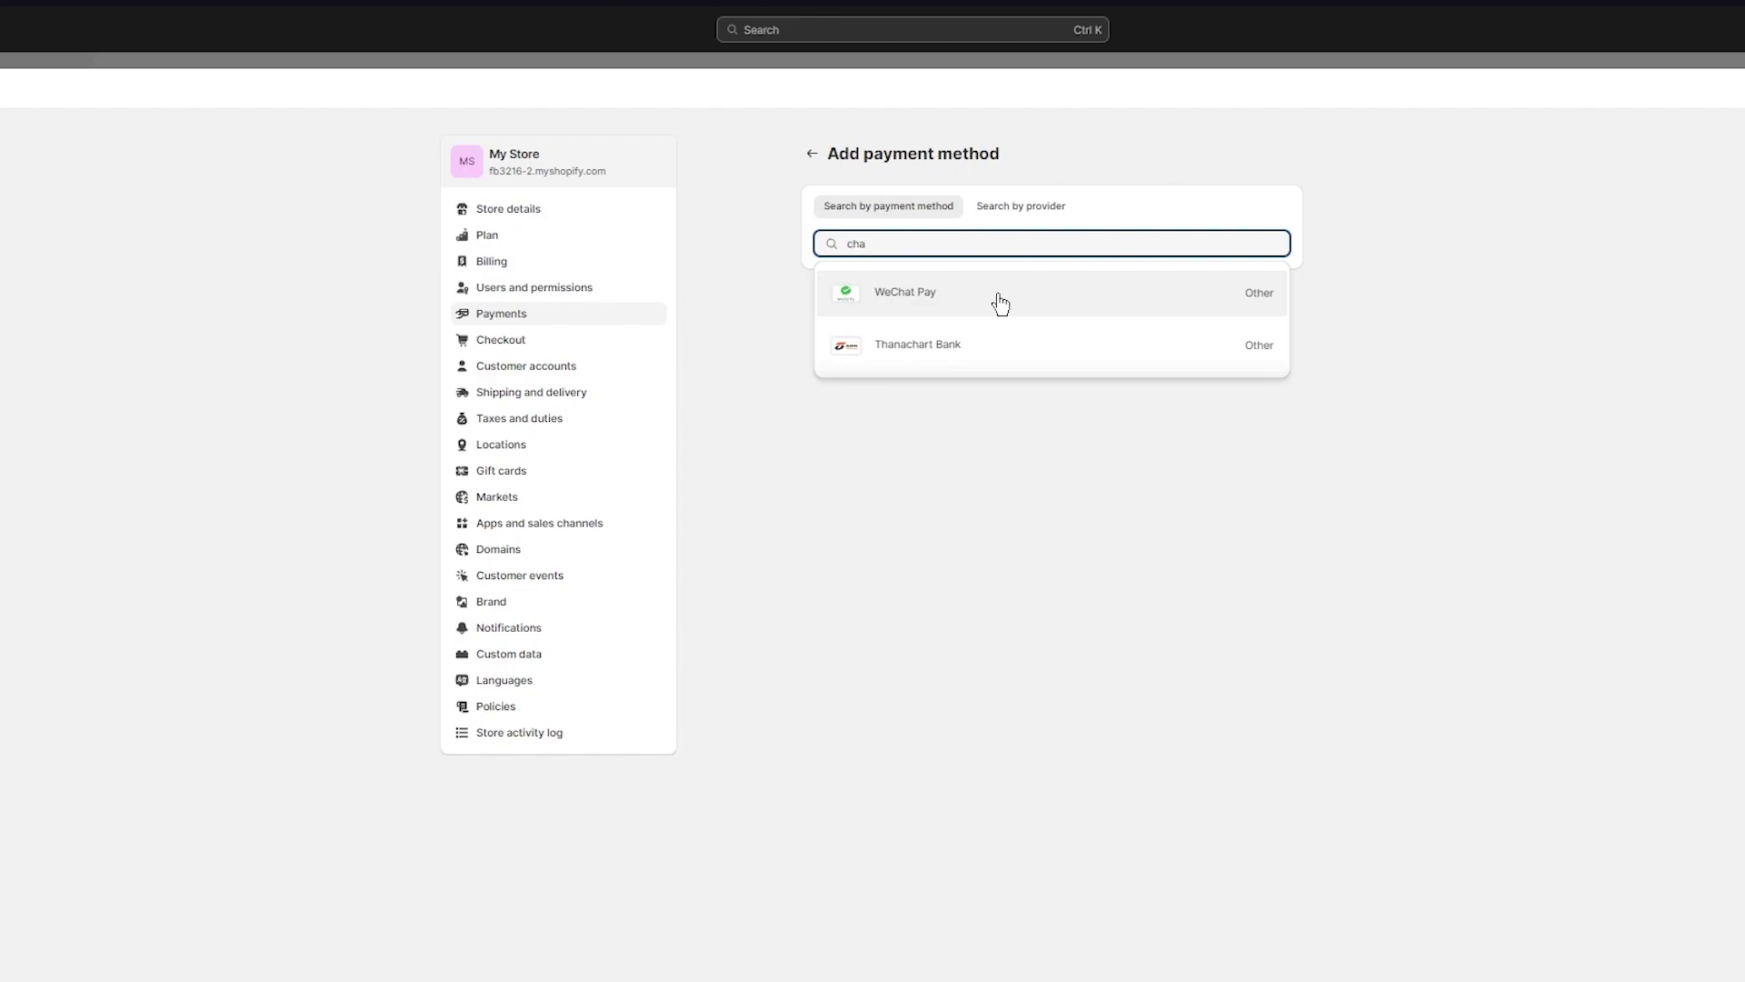
pyautogui.press('BackSpace')
pyautogui.press('BackSpace')
pyautogui.press('BackSpace')
pyautogui.scroll(-10, 1018, 373)
pyautogui.click(1127, 333)
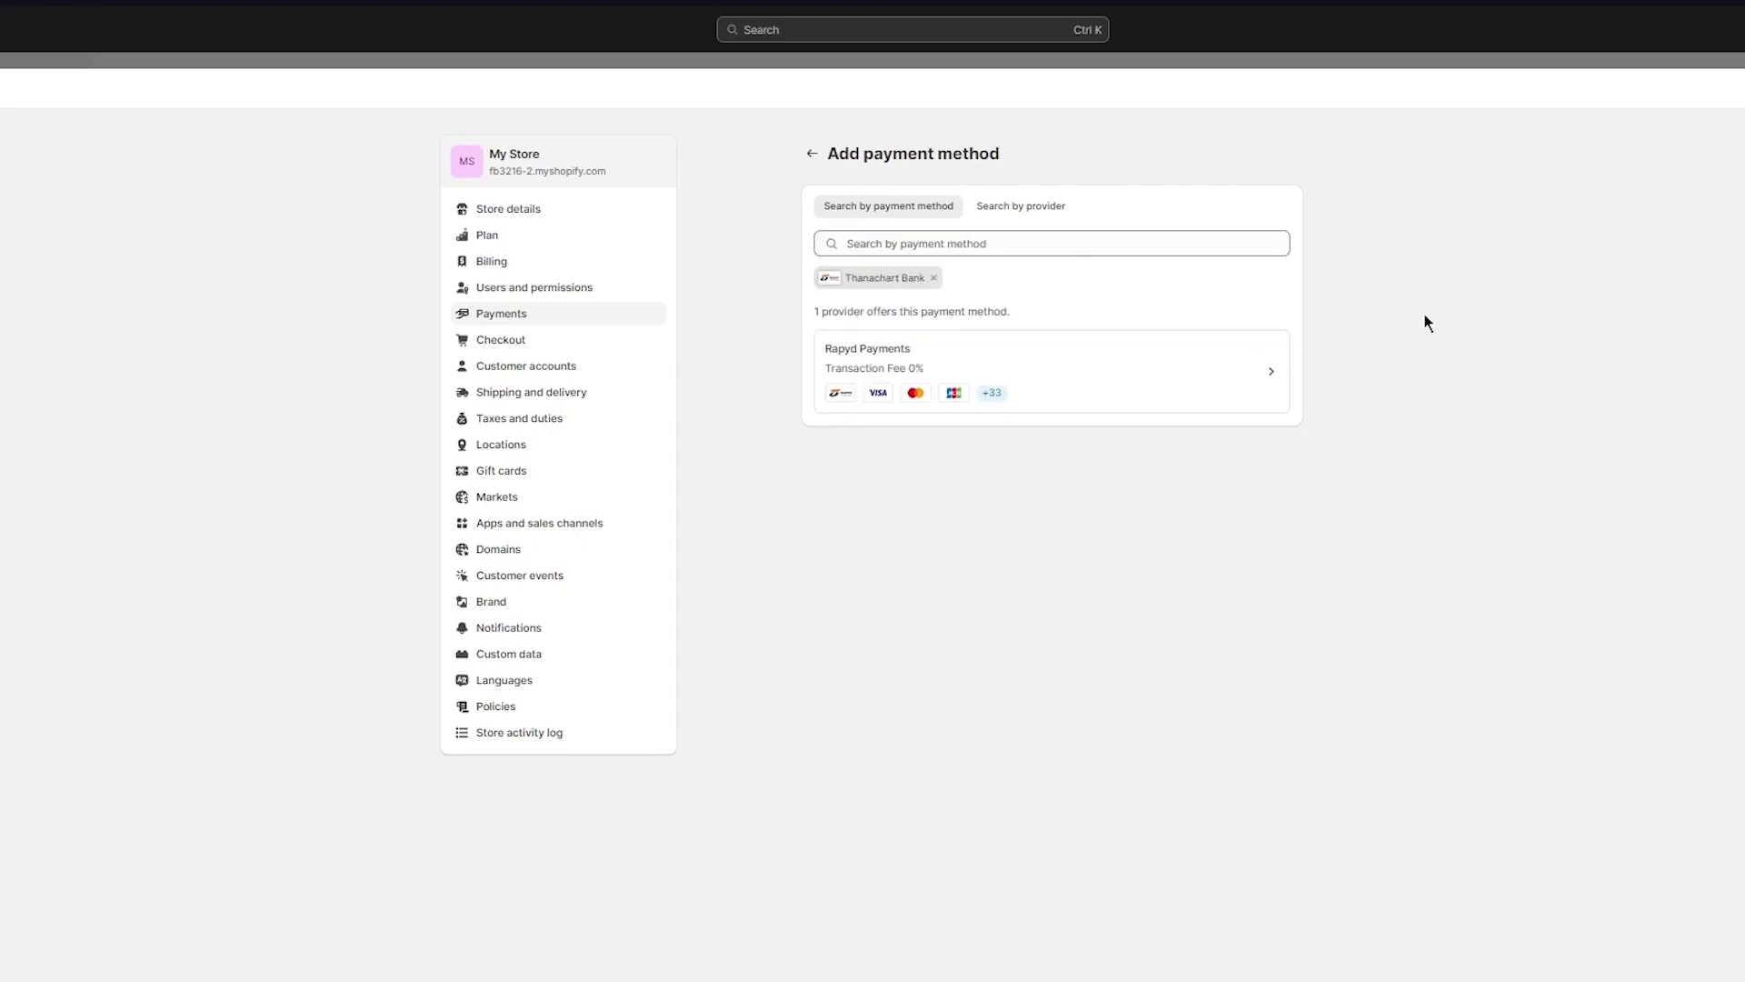
pyautogui.click(1095, 367)
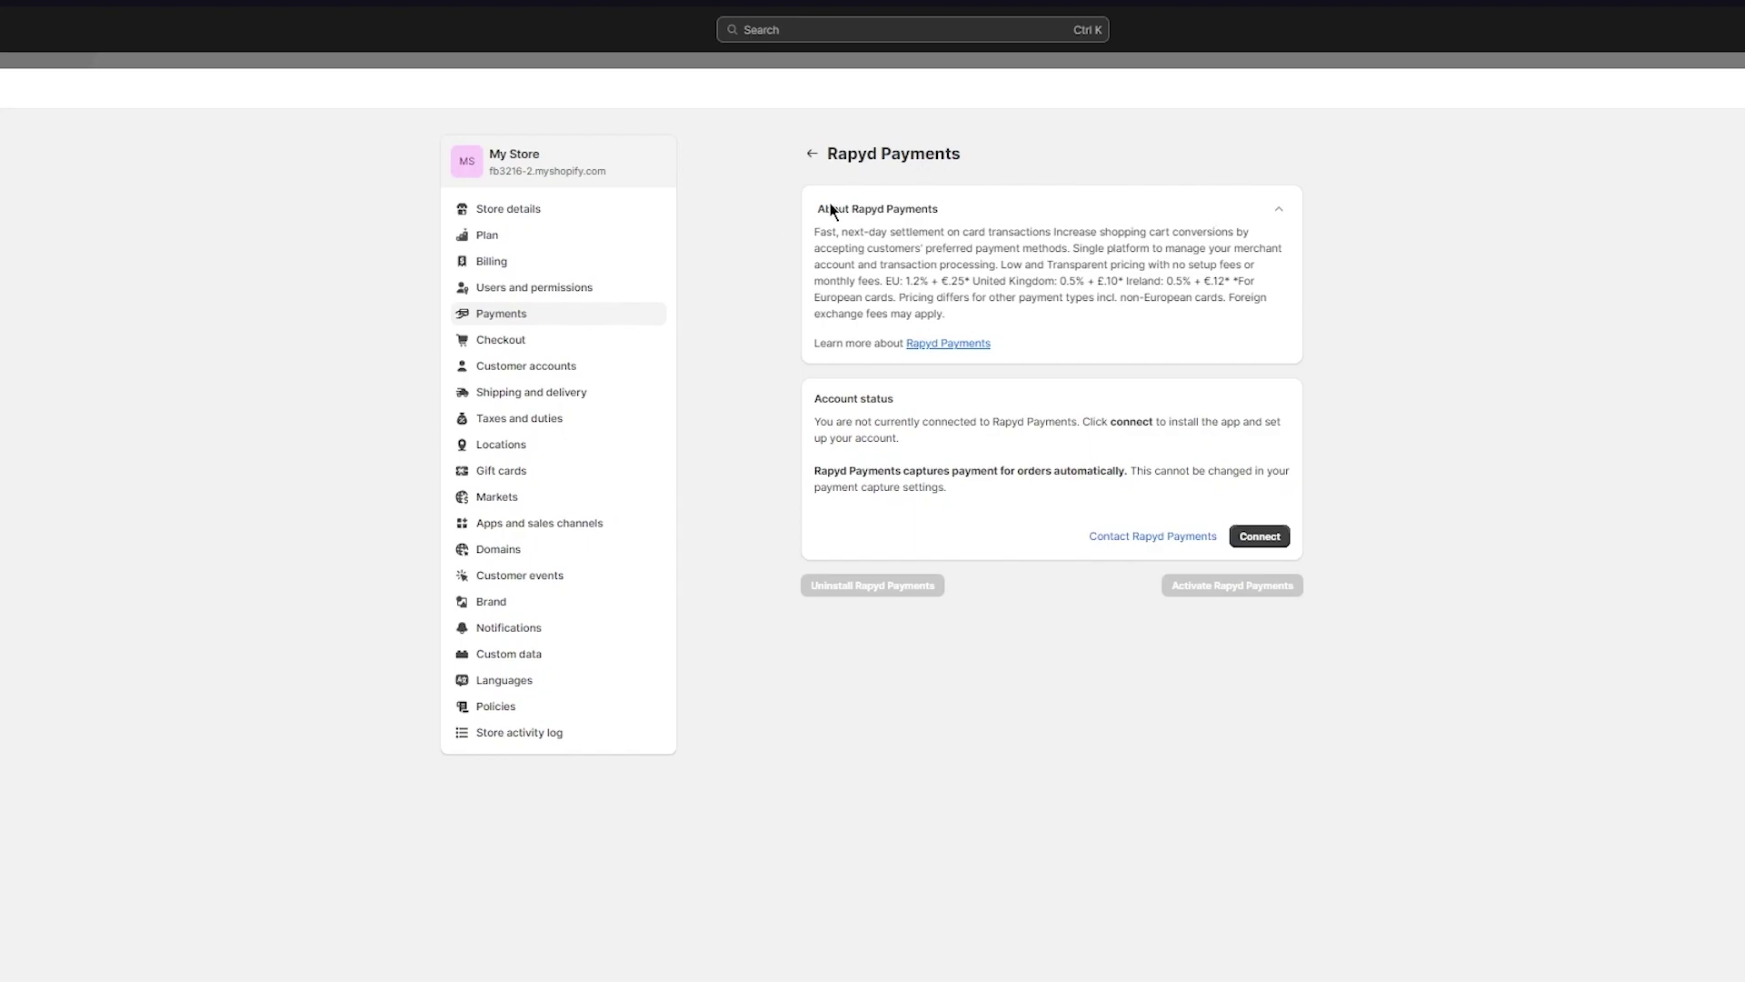
pyautogui.click(811, 154)
# Search the supported payment methods for "payo" and clear the search text
pyautogui.click(927, 251)
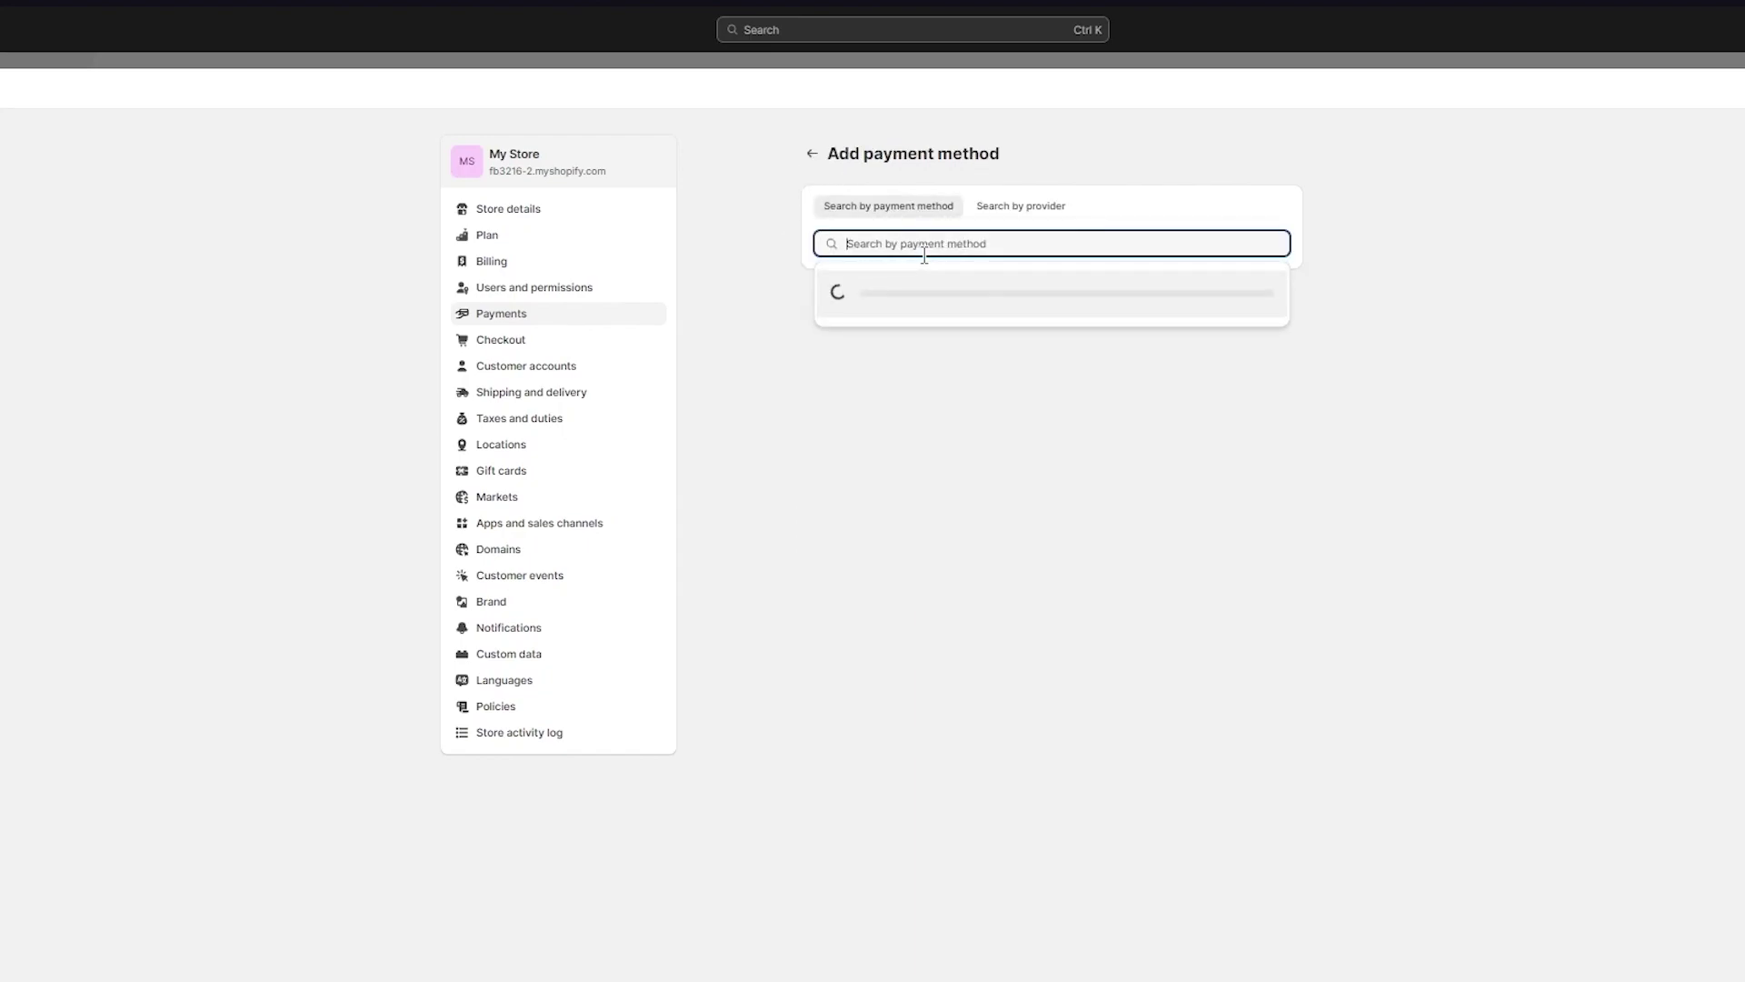
pyautogui.write('payo')
pyautogui.press('BackSpace')
pyautogui.press('BackSpace')
pyautogui.press('BackSpace')
pyautogui.press('BackSpace')
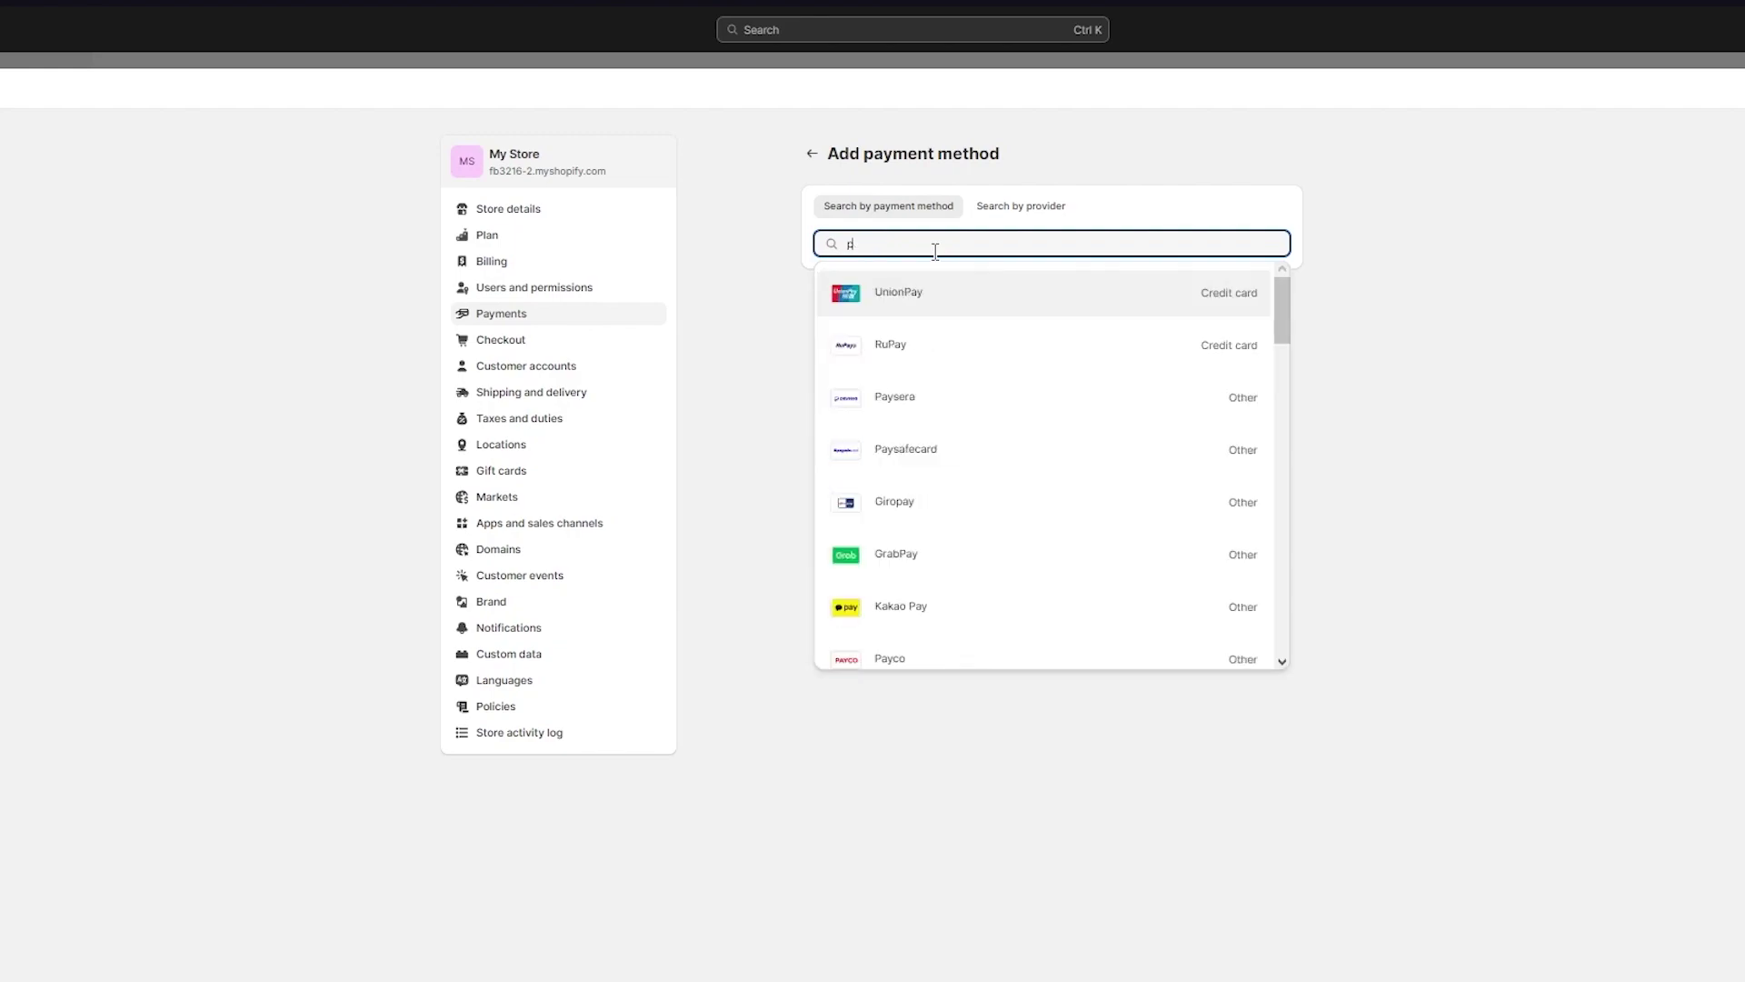
# Search by provider for "payo", view the Payoneer Checkout set-up page and leave the store settings
pyautogui.click(1019, 206)
pyautogui.click(927, 241)
pyautogui.write('pa')
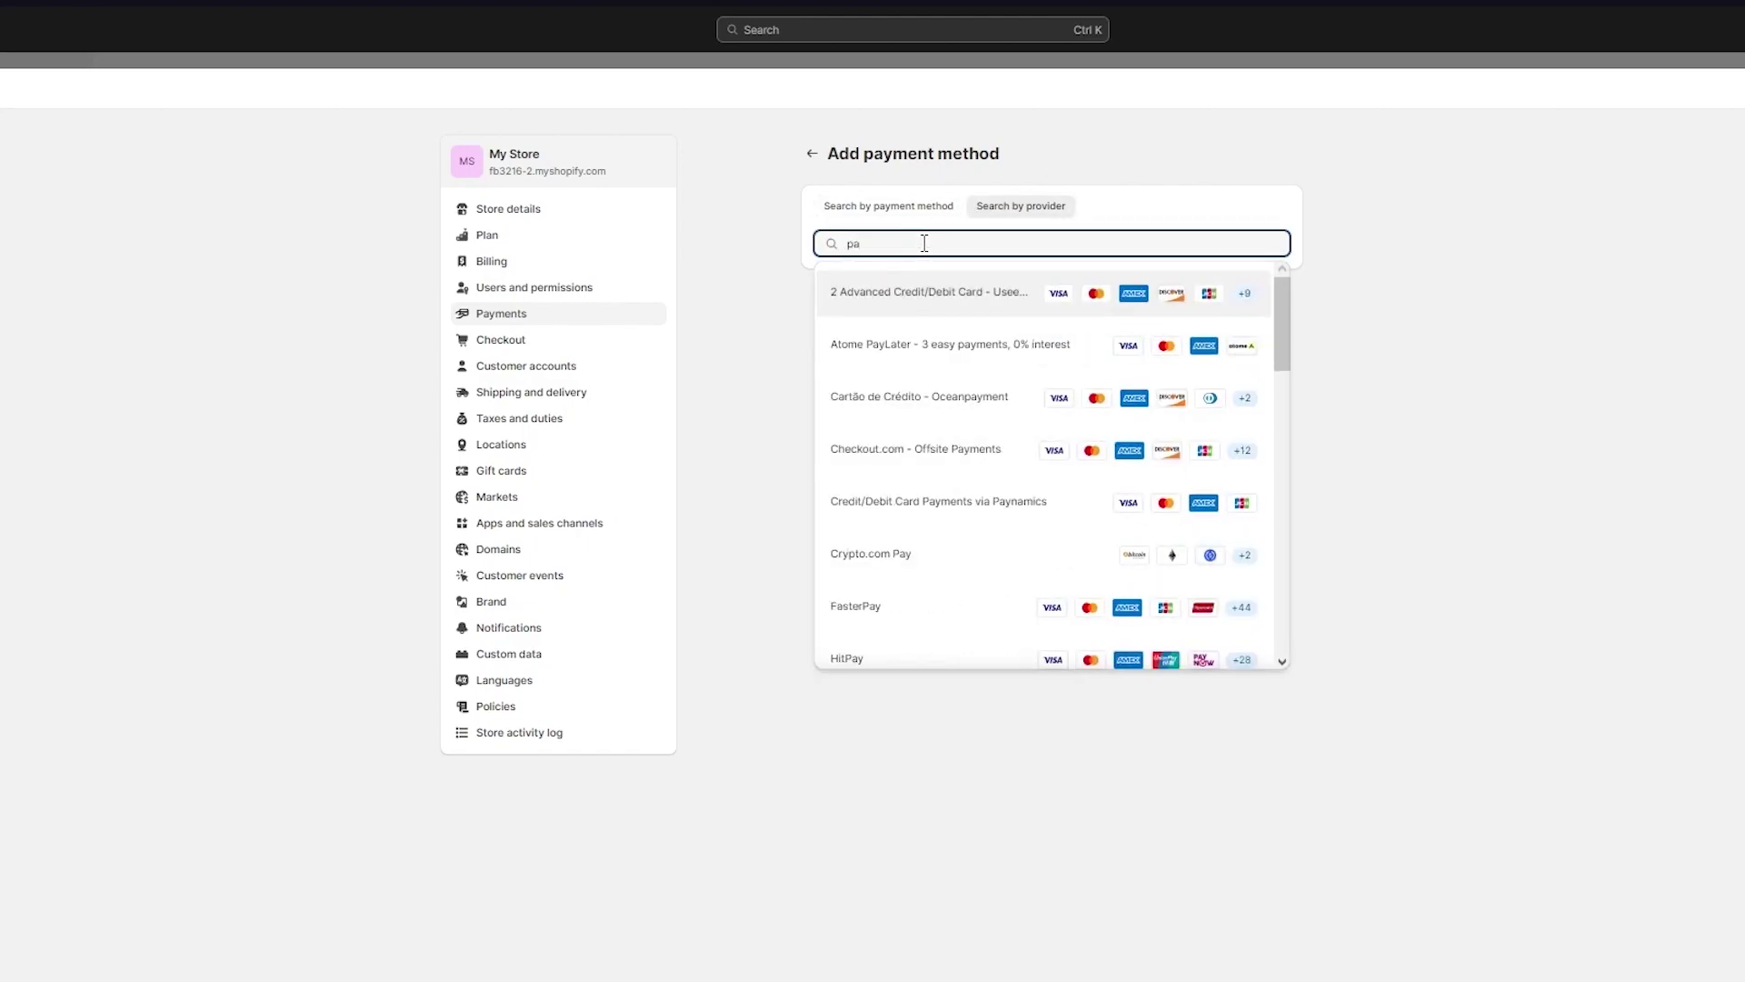
pyautogui.write('yoneer Checkout')
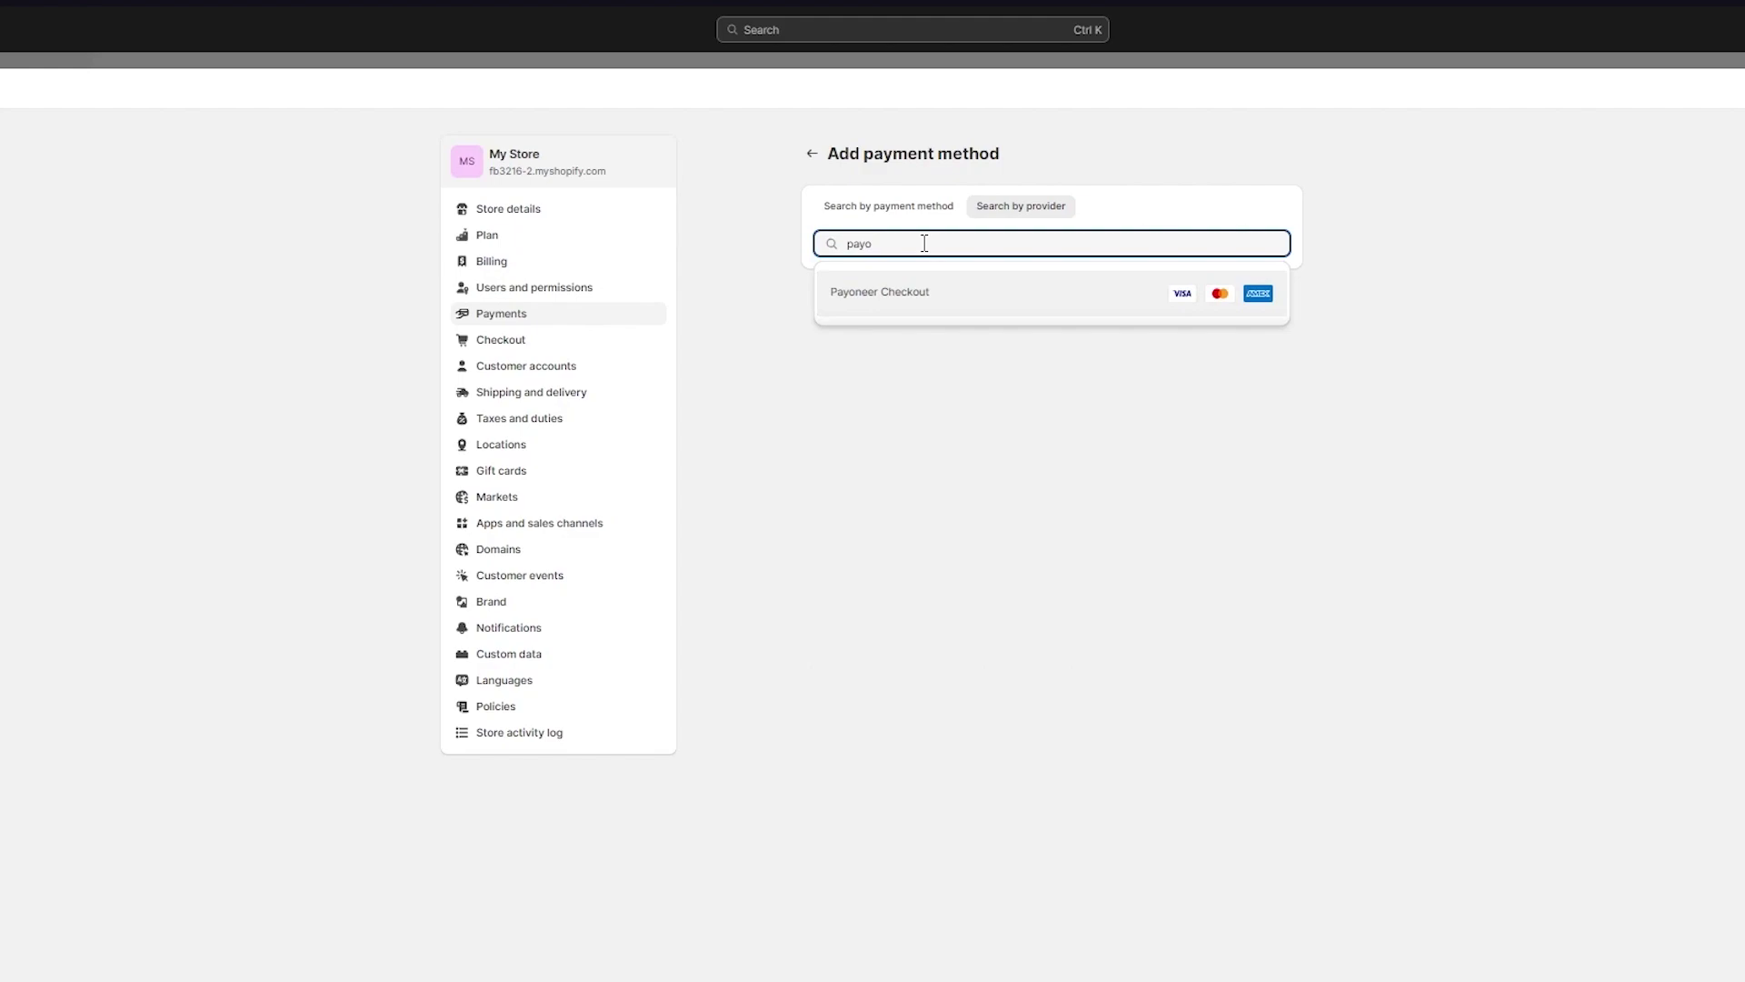
pyautogui.click(1196, 289)
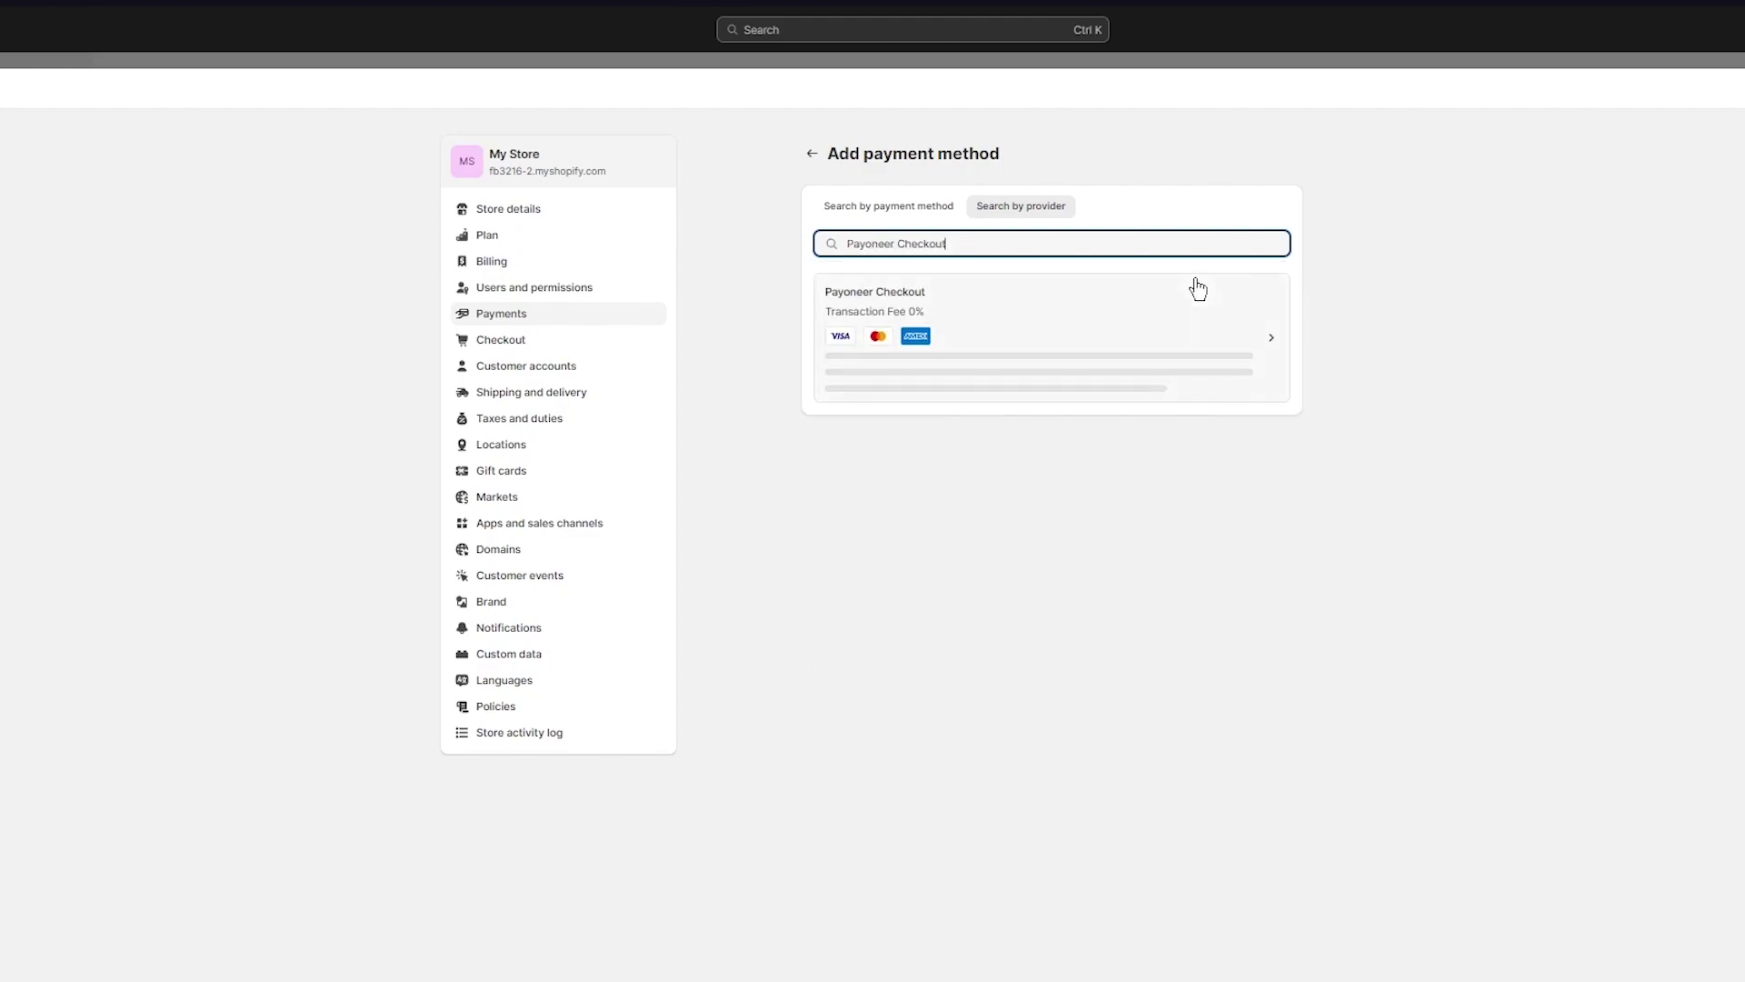
pyautogui.click(1090, 305)
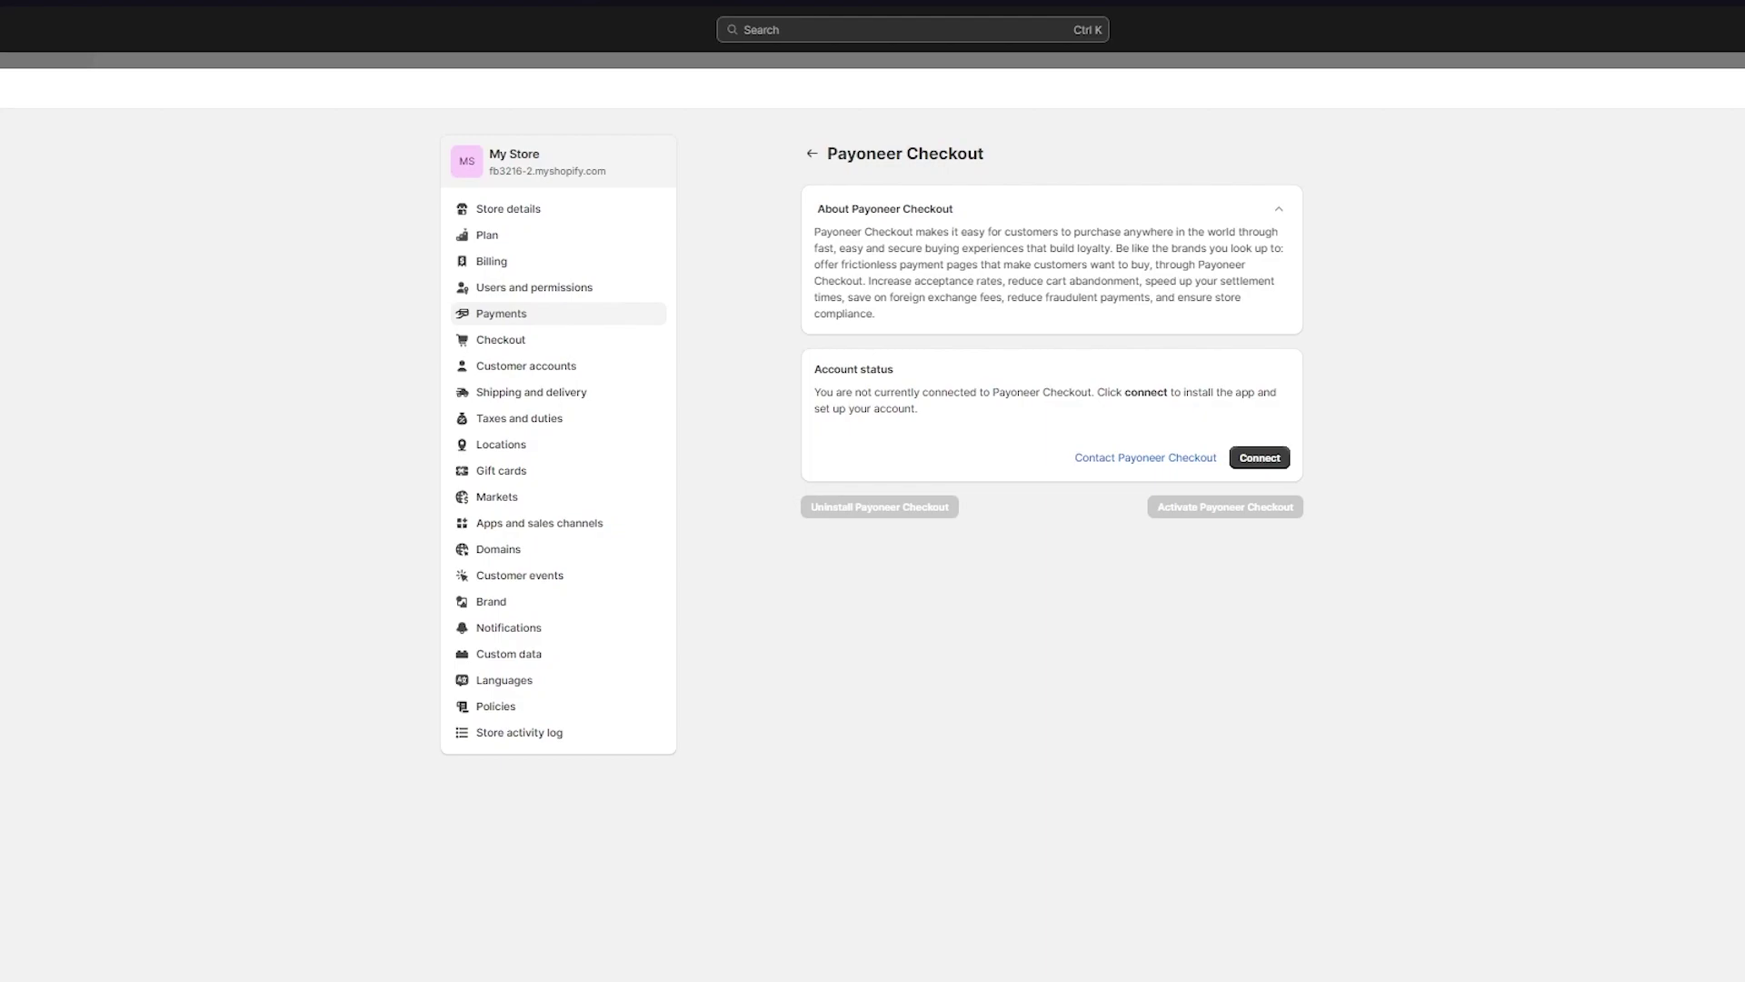
pyautogui.press('Escape')
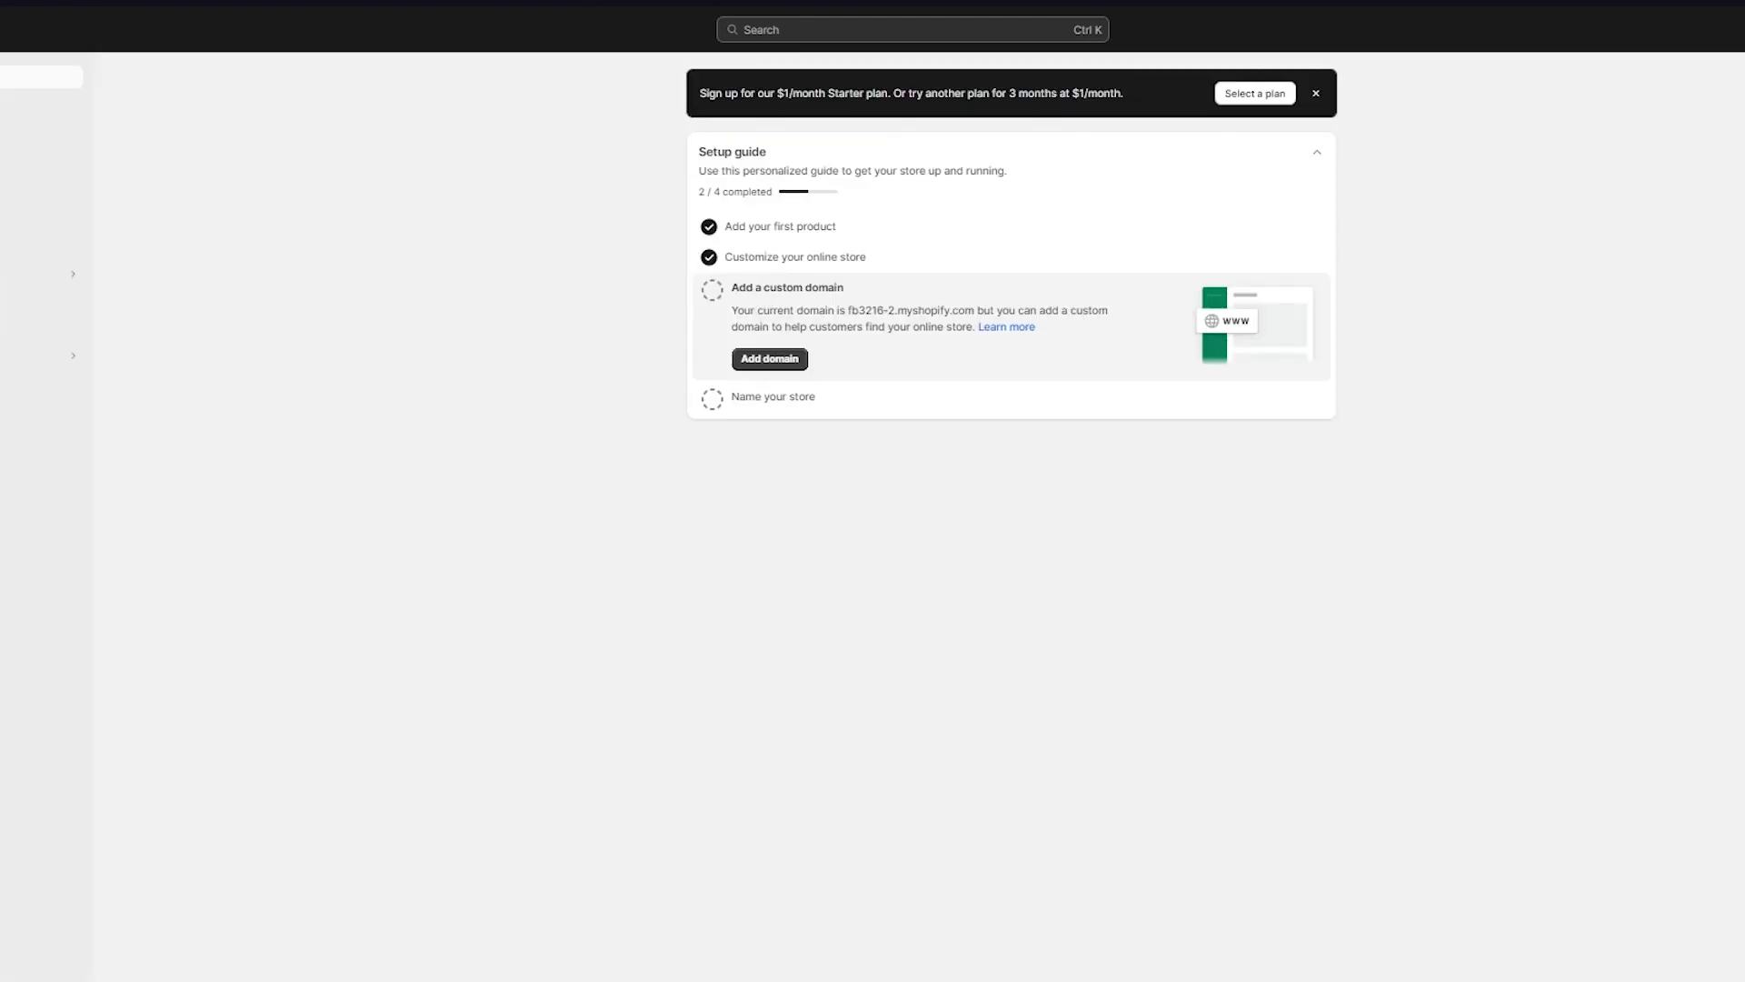